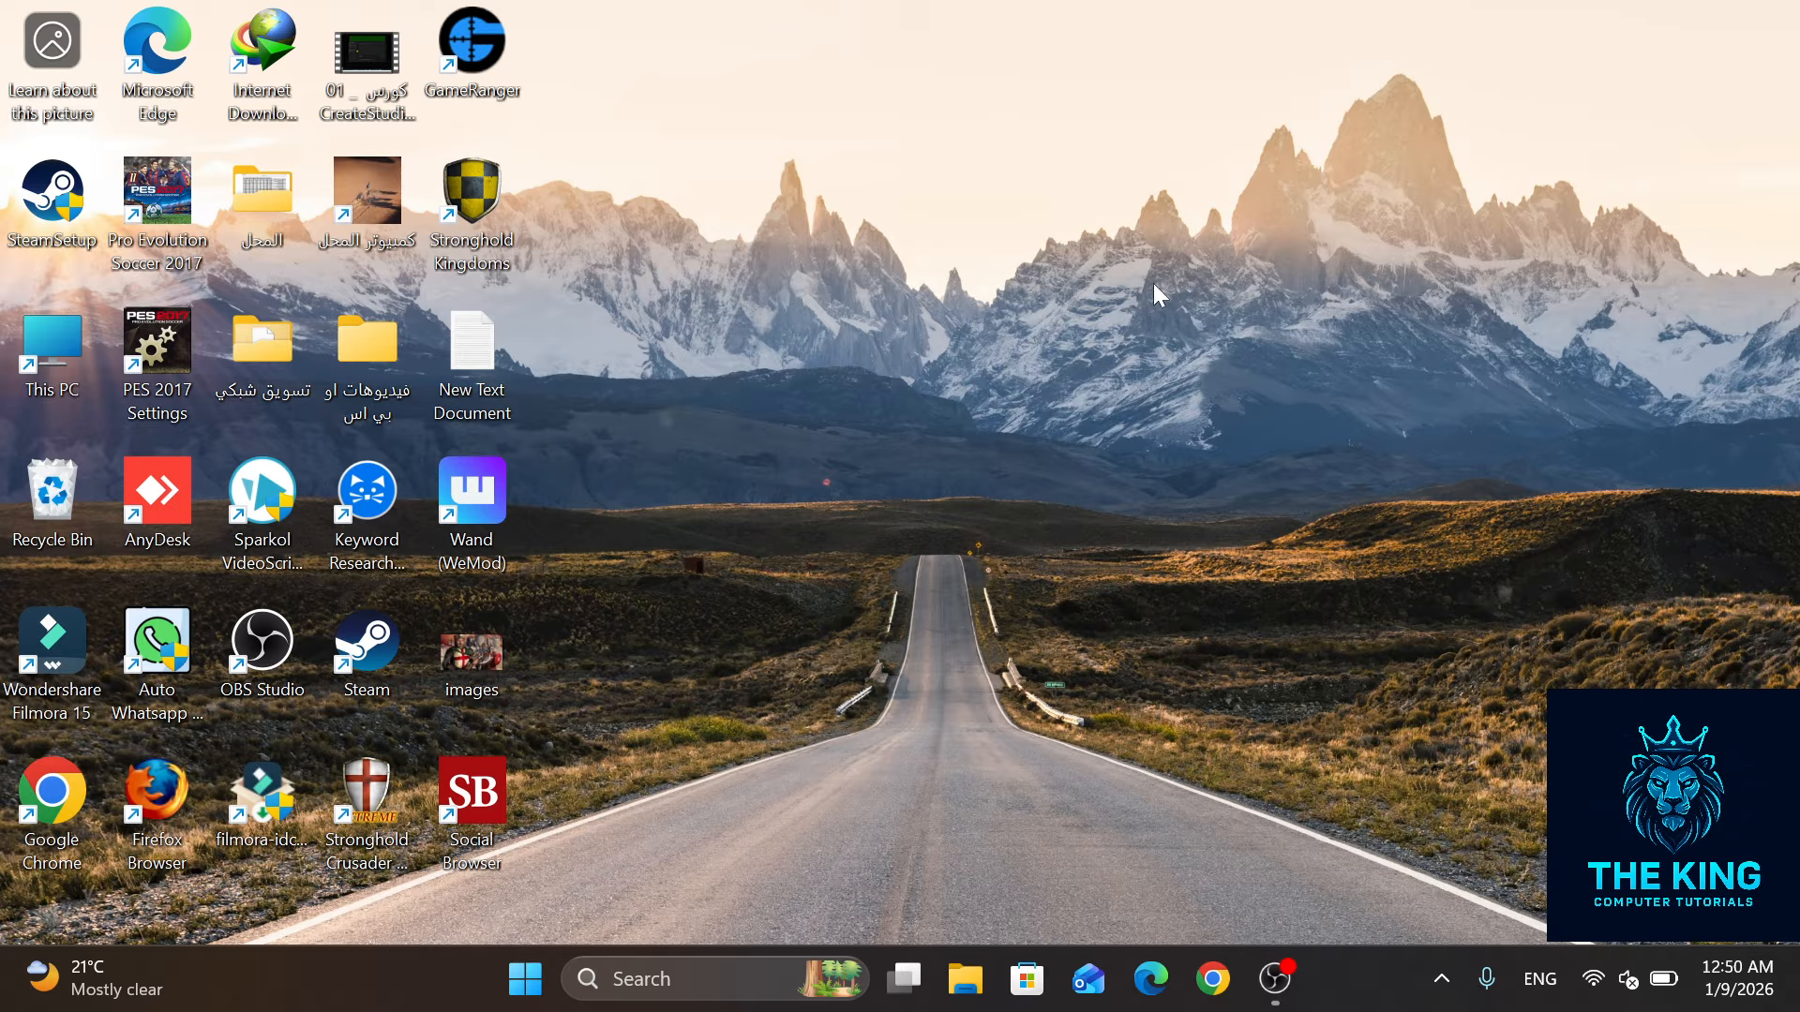
left_click(530, 980)
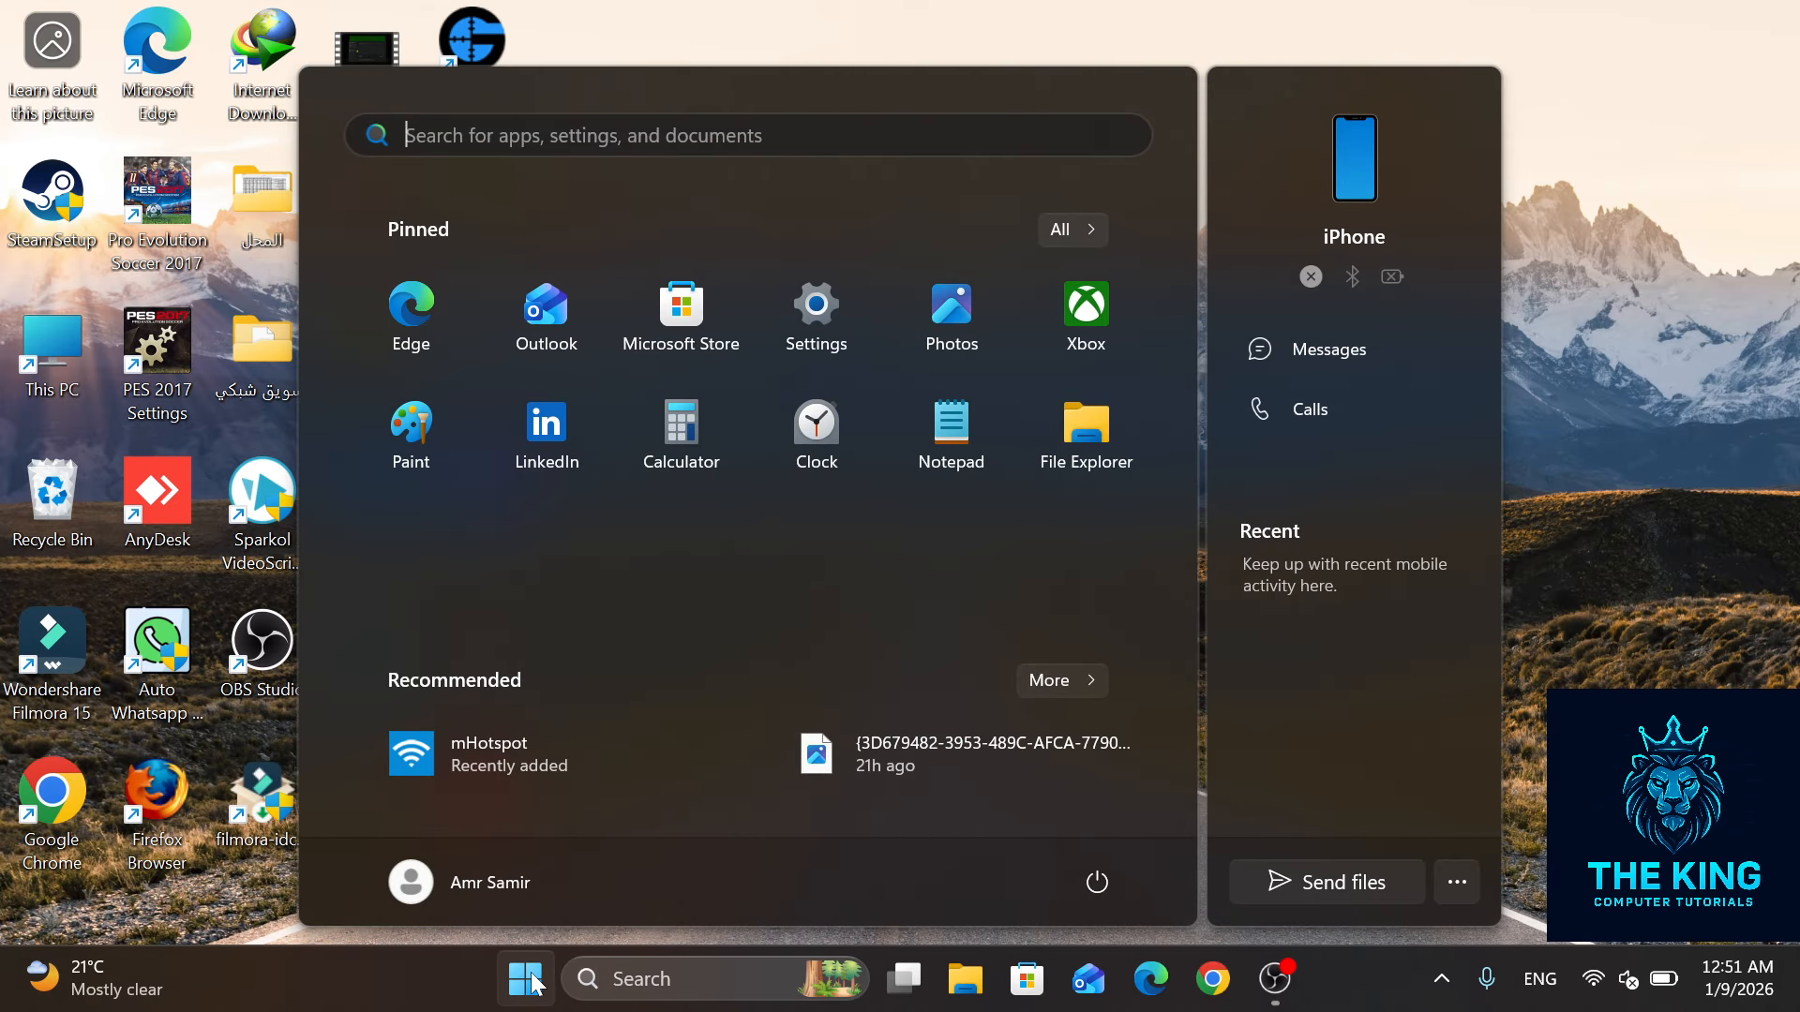
left_click(535, 981)
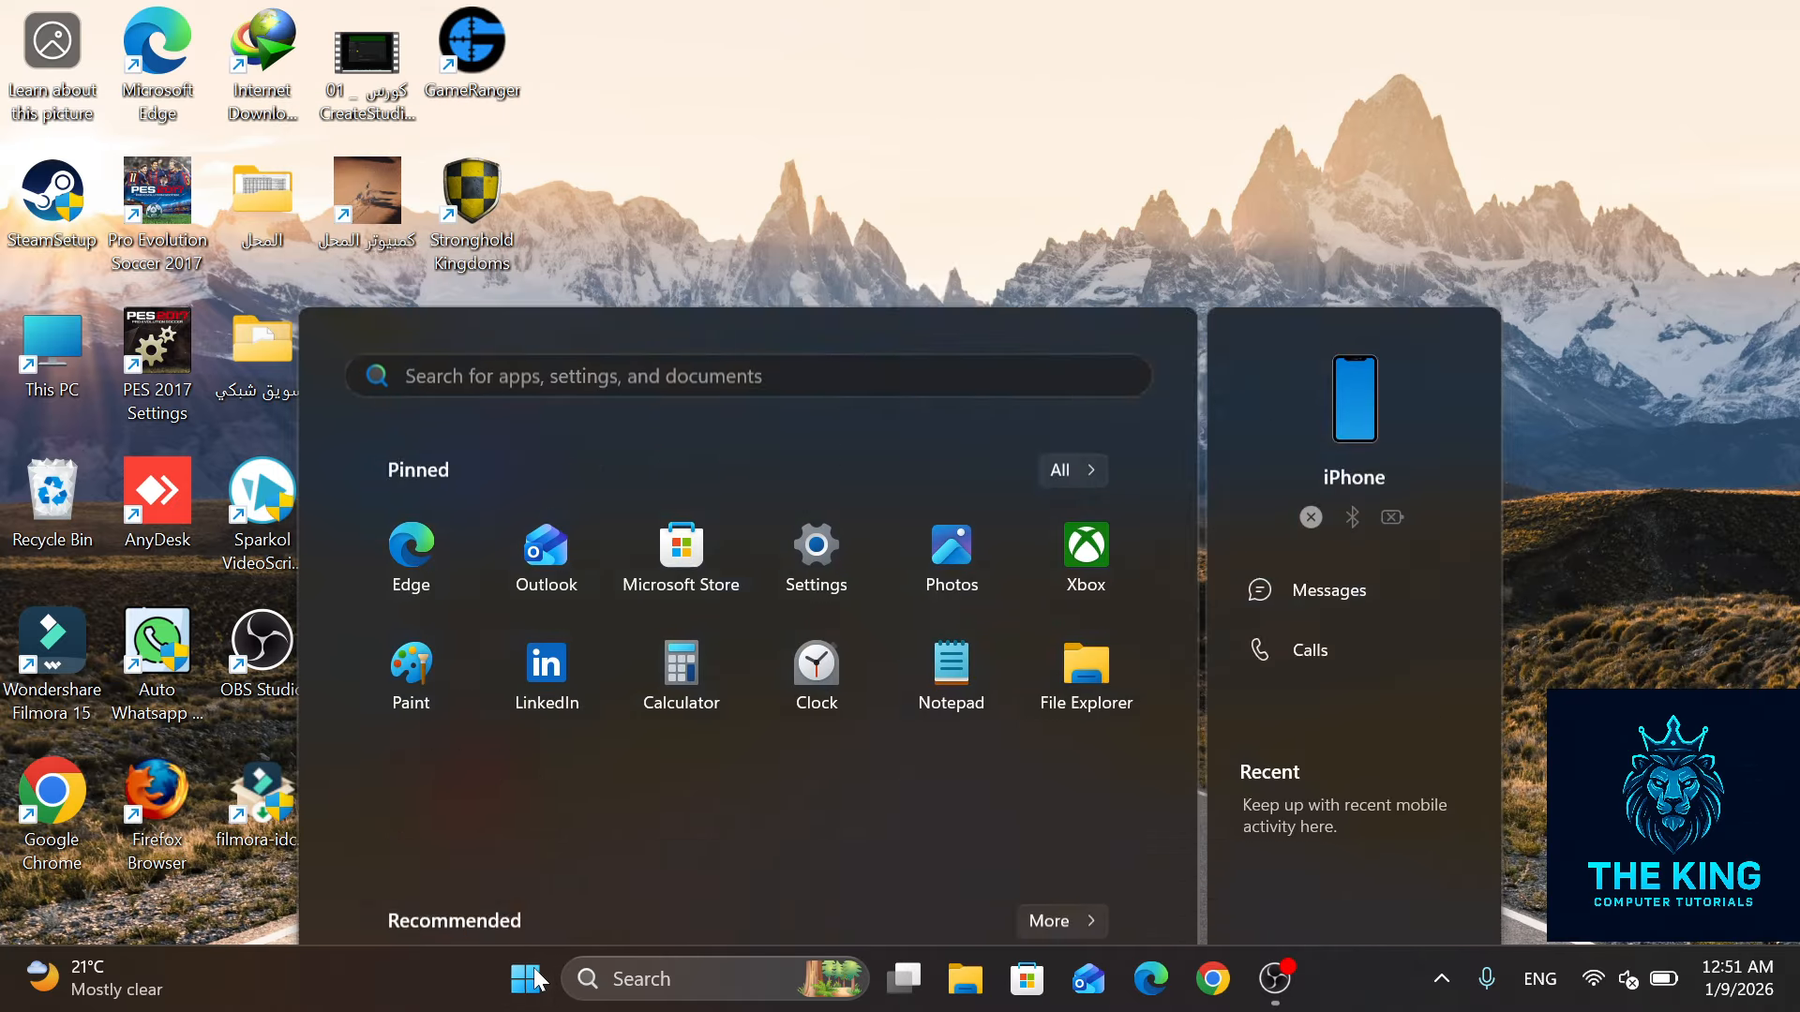
Step: Create a new Microsoft Excel worksheet on the desktop and move its icon up to a clear area
right_click(971, 425)
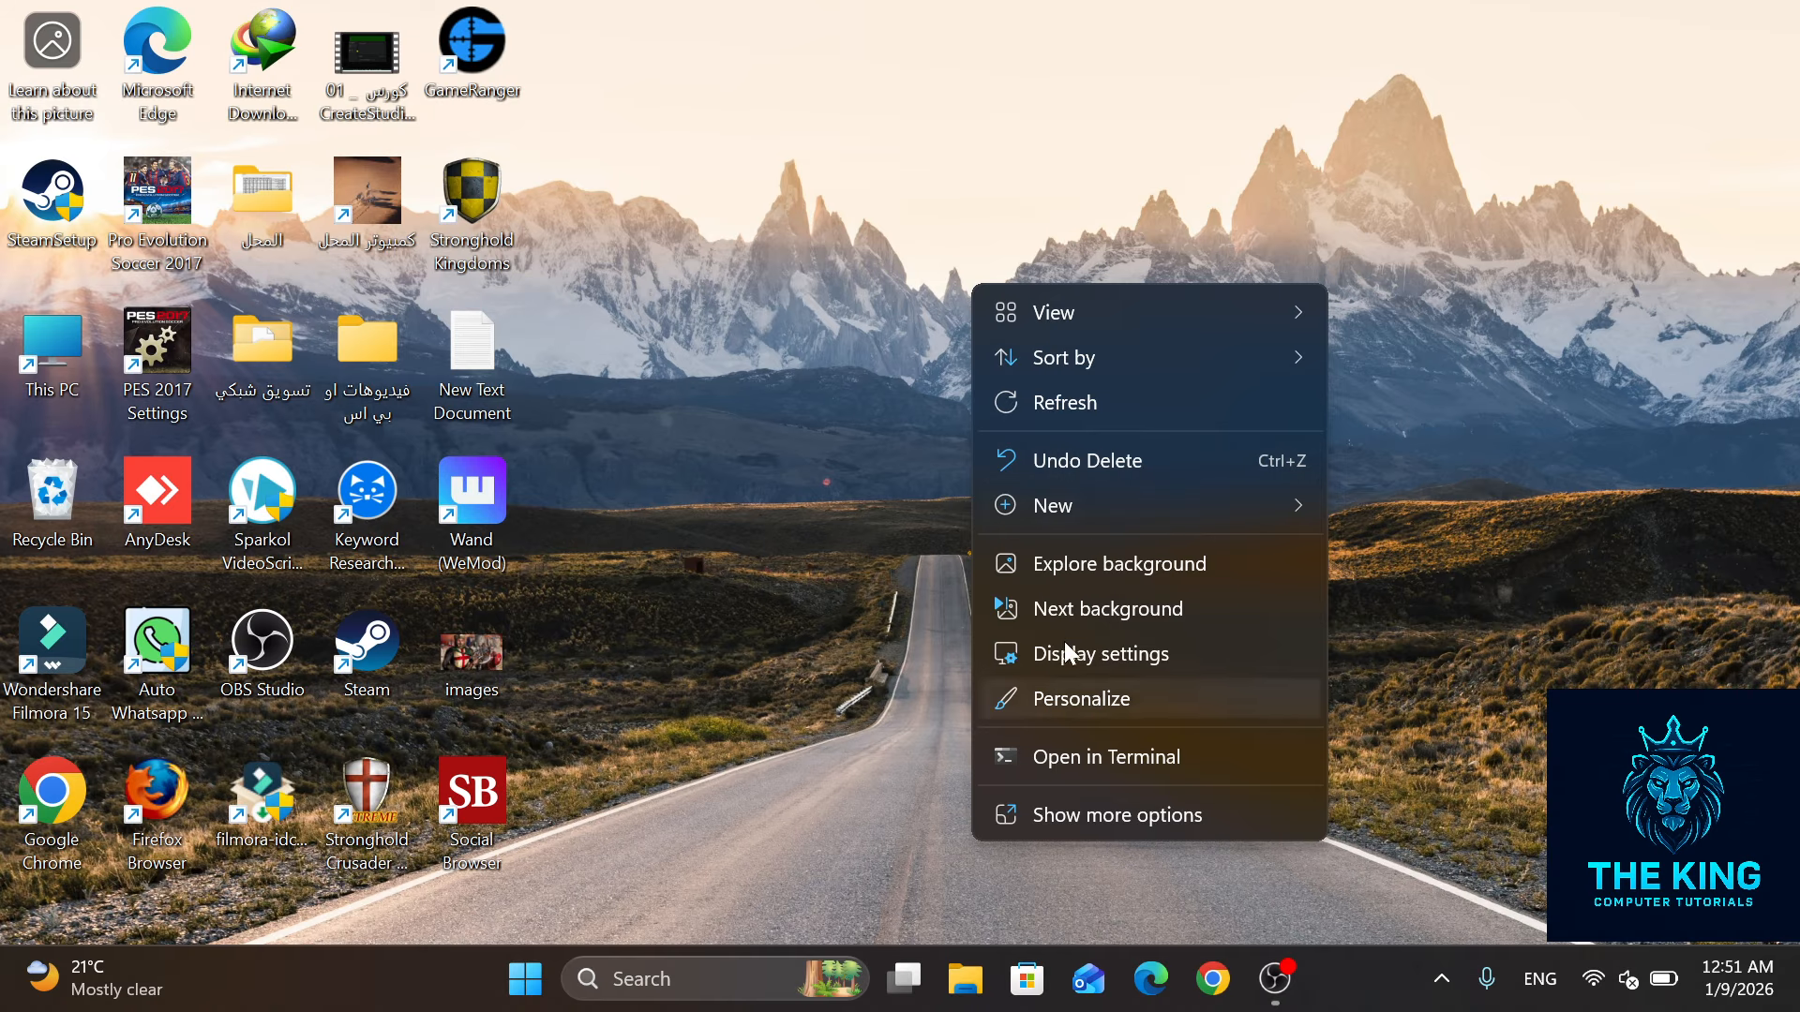
mouse_move(1078, 503)
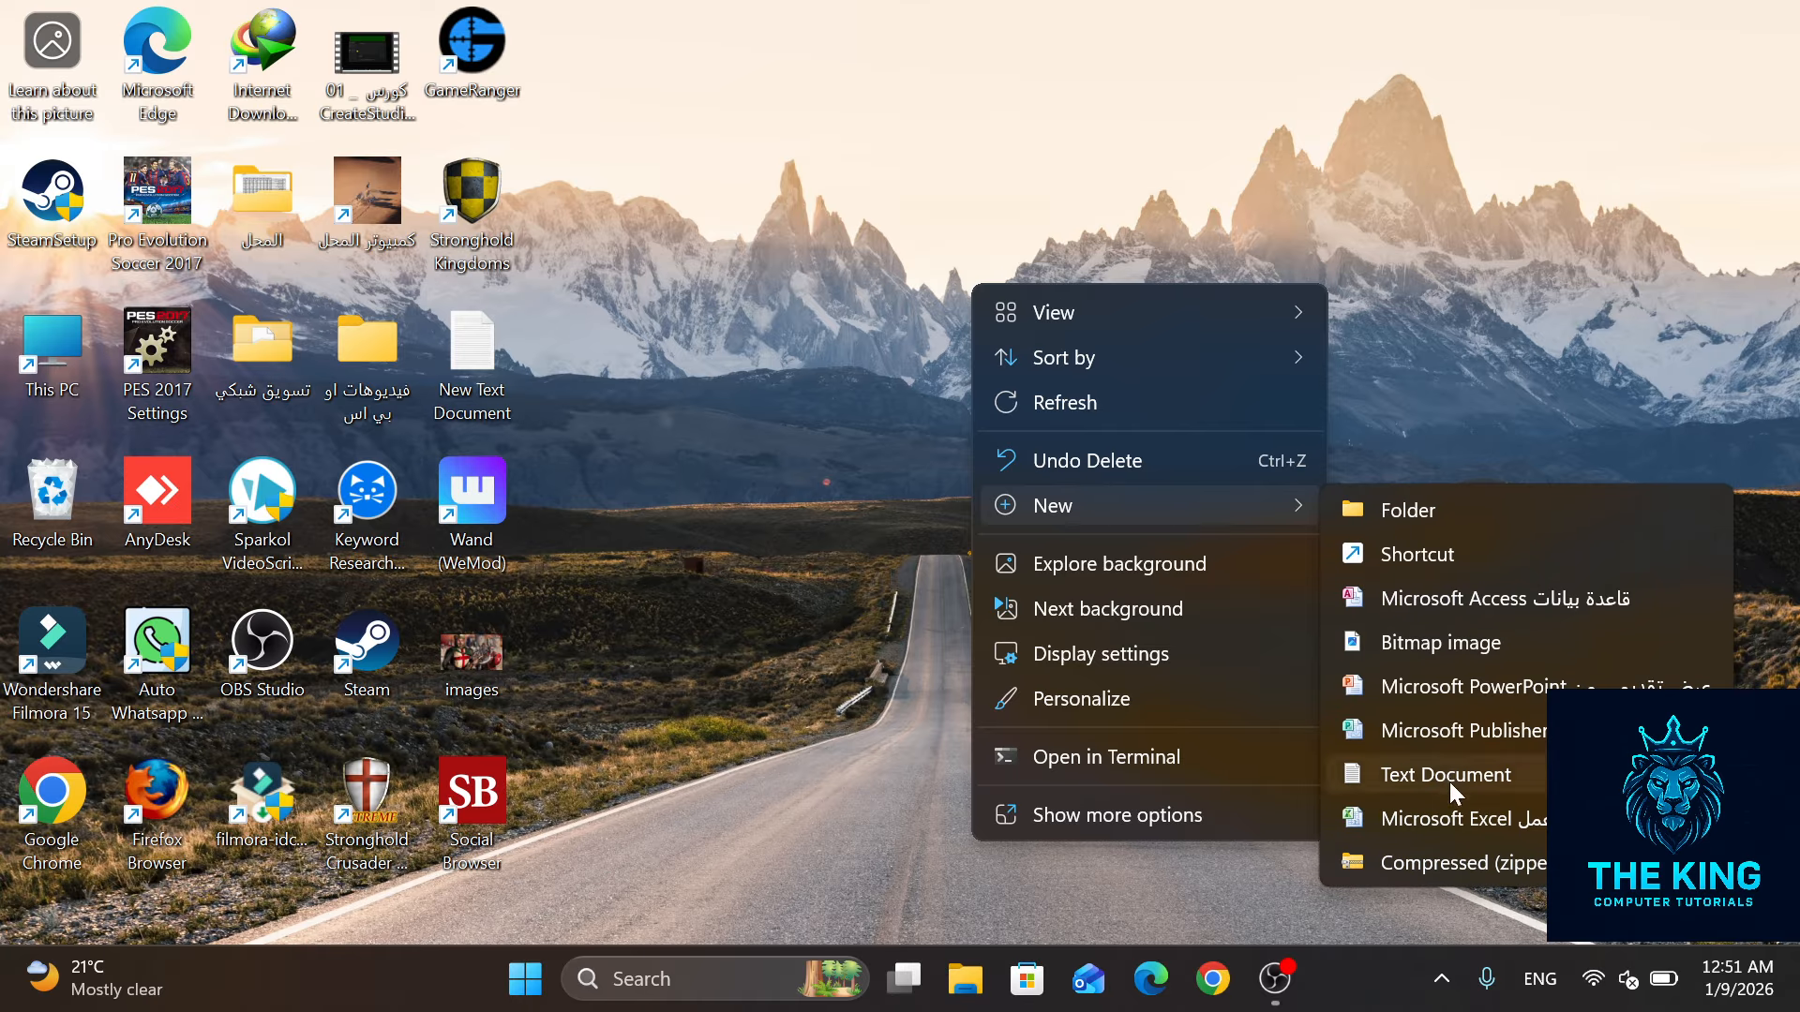
left_click(1430, 821)
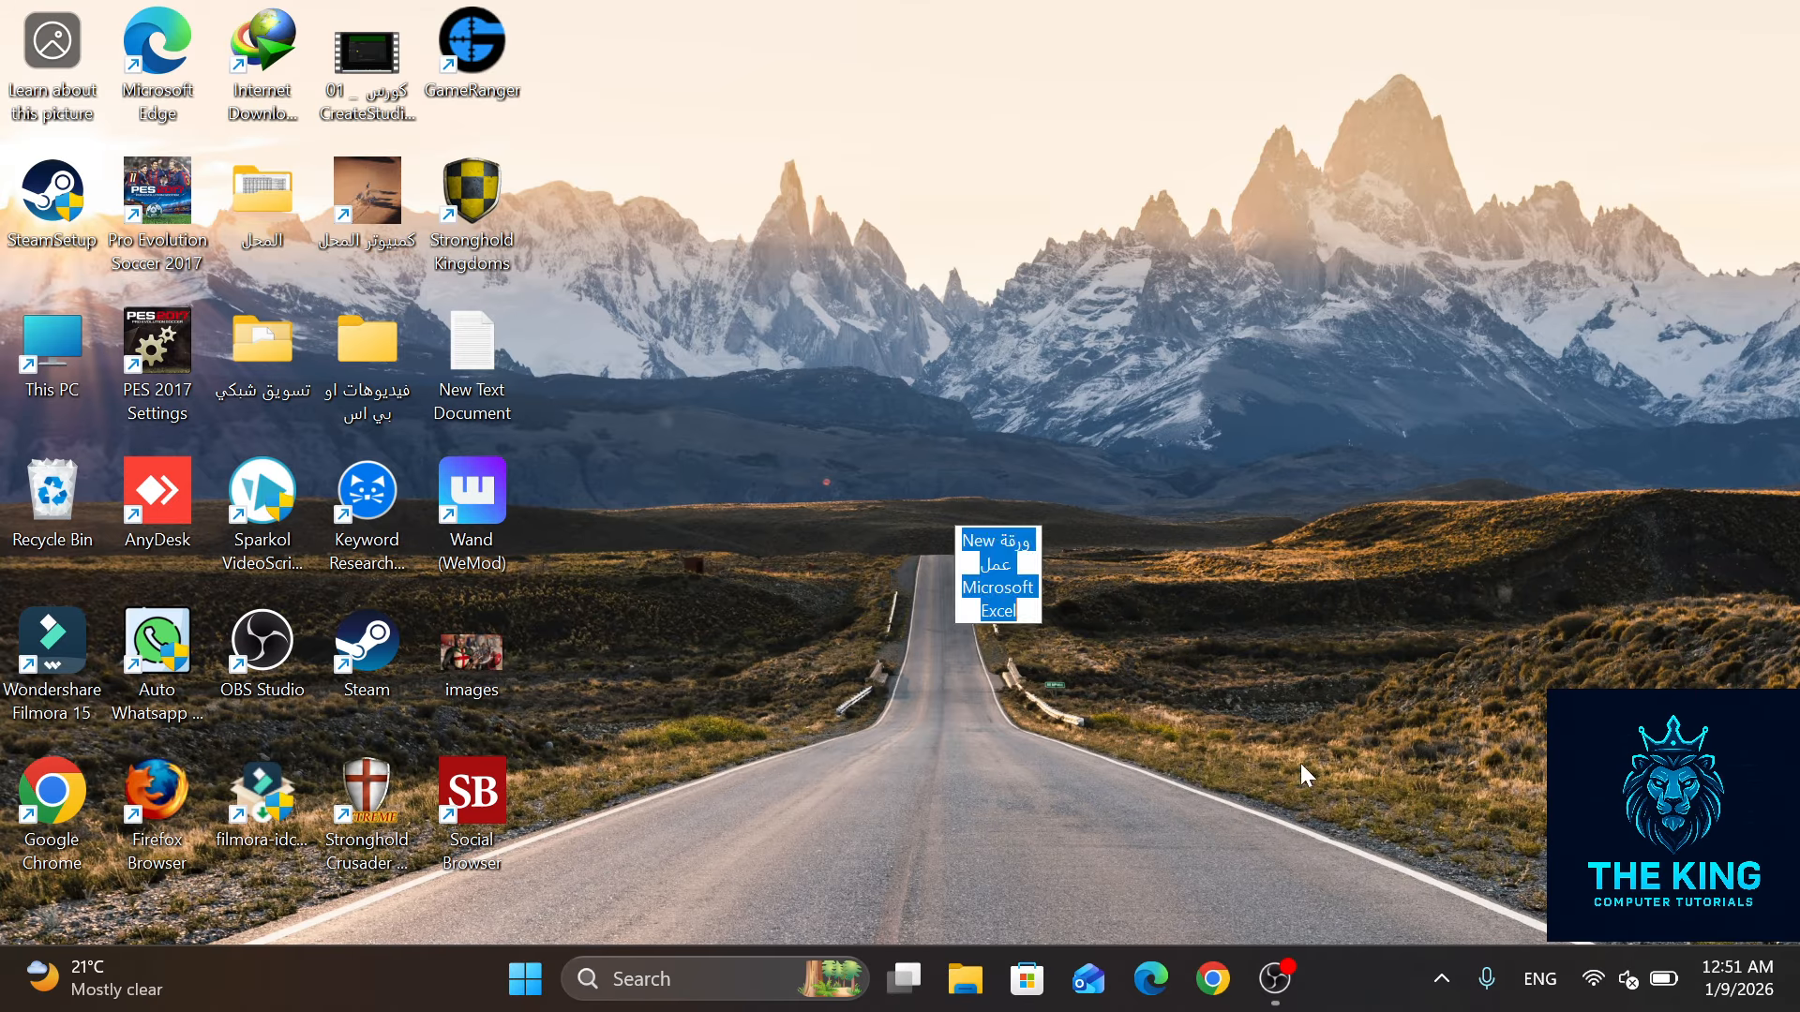
left_click_drag(993, 492, 1000, 154)
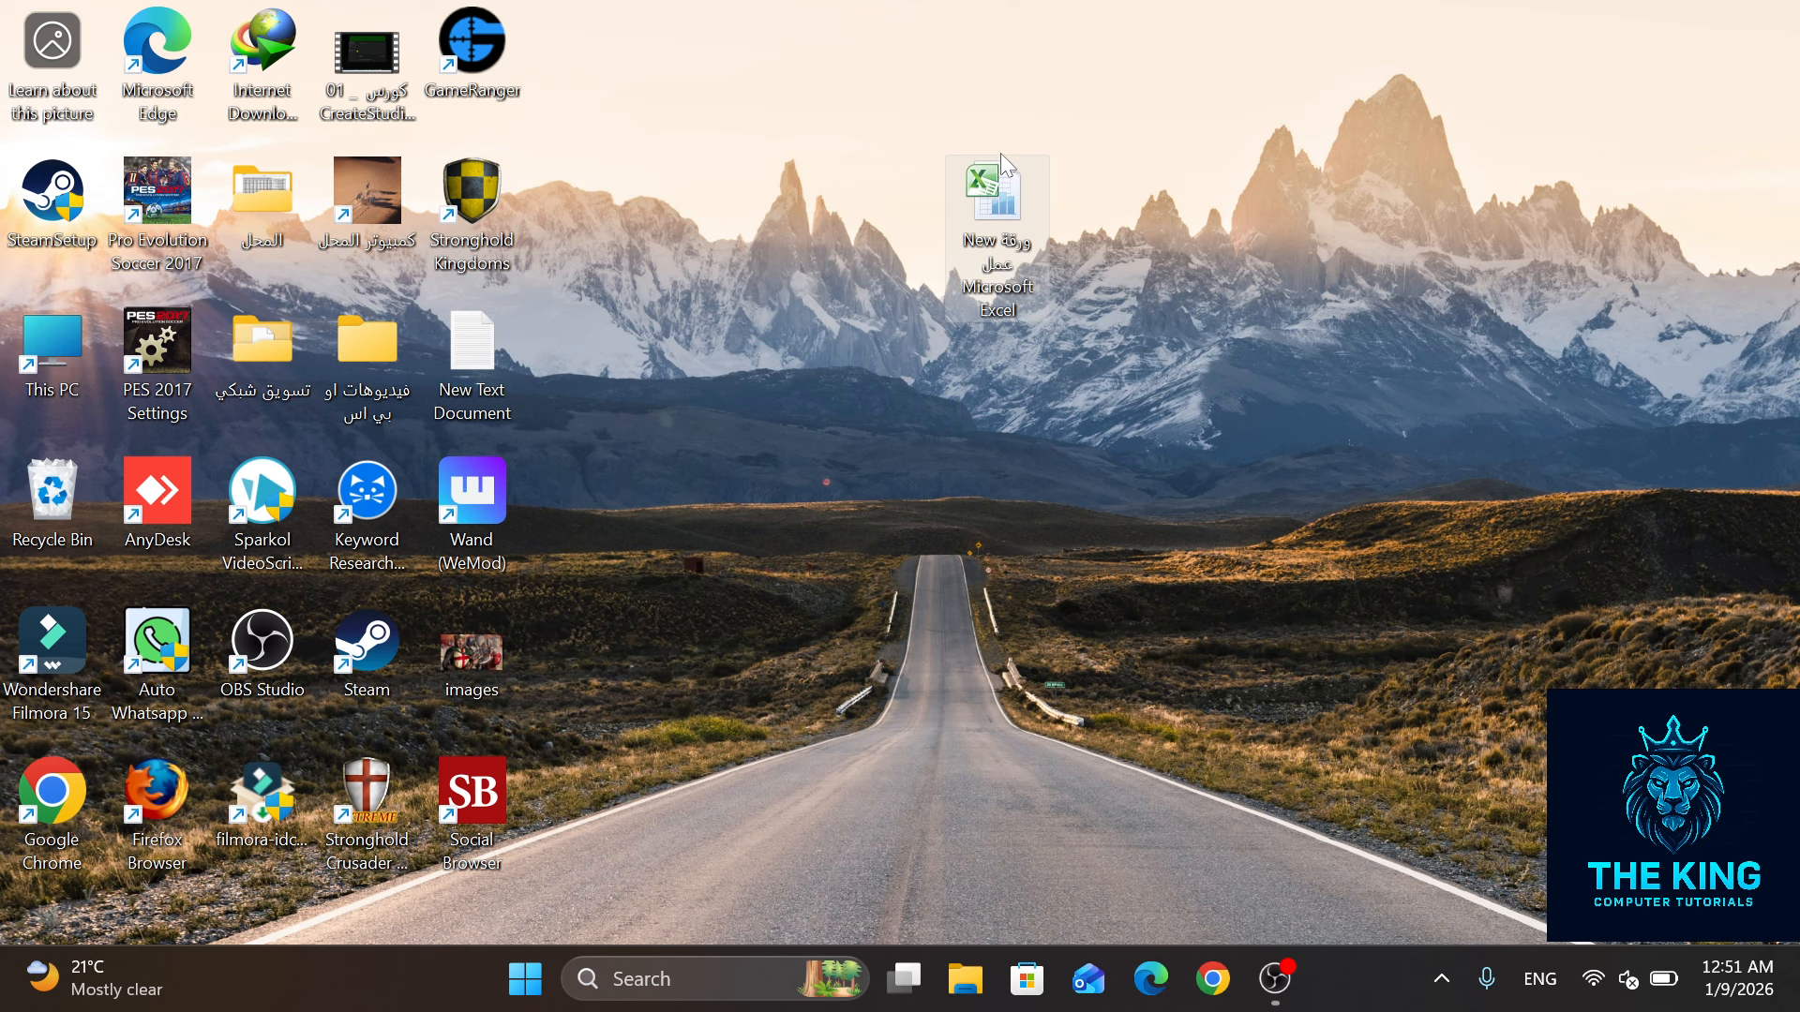
Step: Open the new Excel worksheet and dismiss the Office activation wizard
double_click(992, 192)
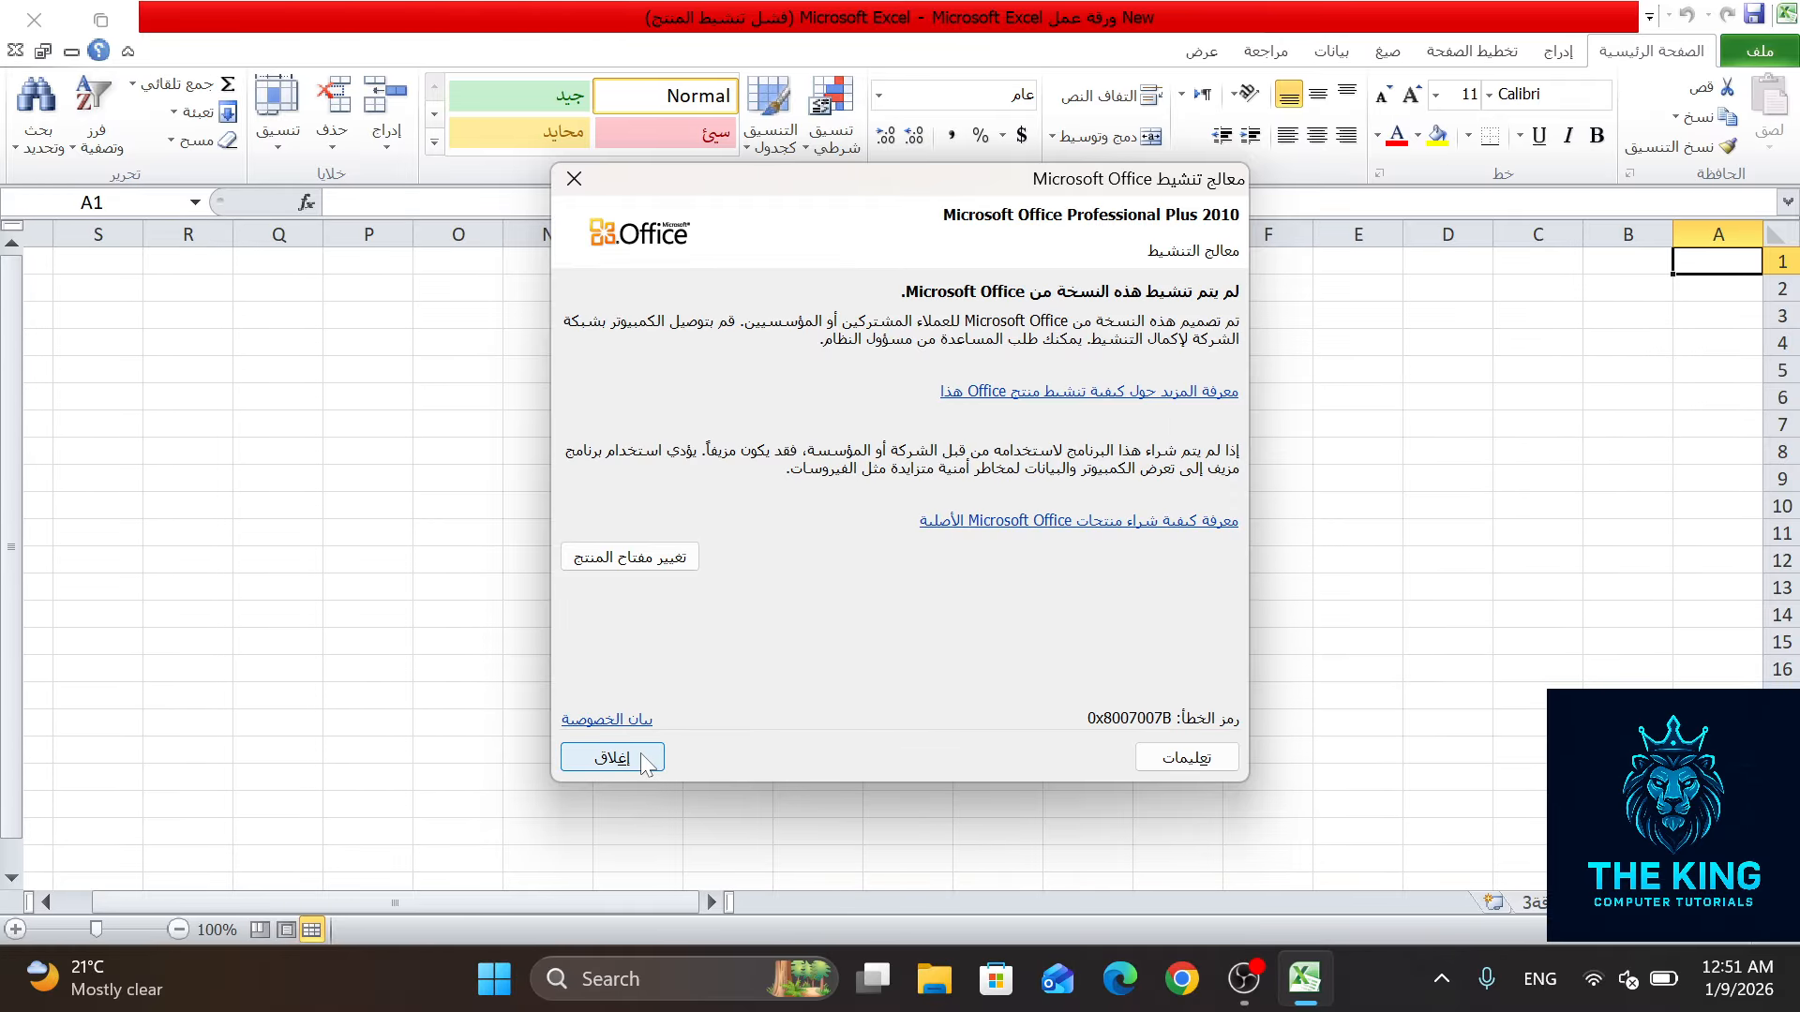
left_click(612, 757)
Step: Set the font of all cells in the sheet to size 24 and bold
left_click(1778, 236)
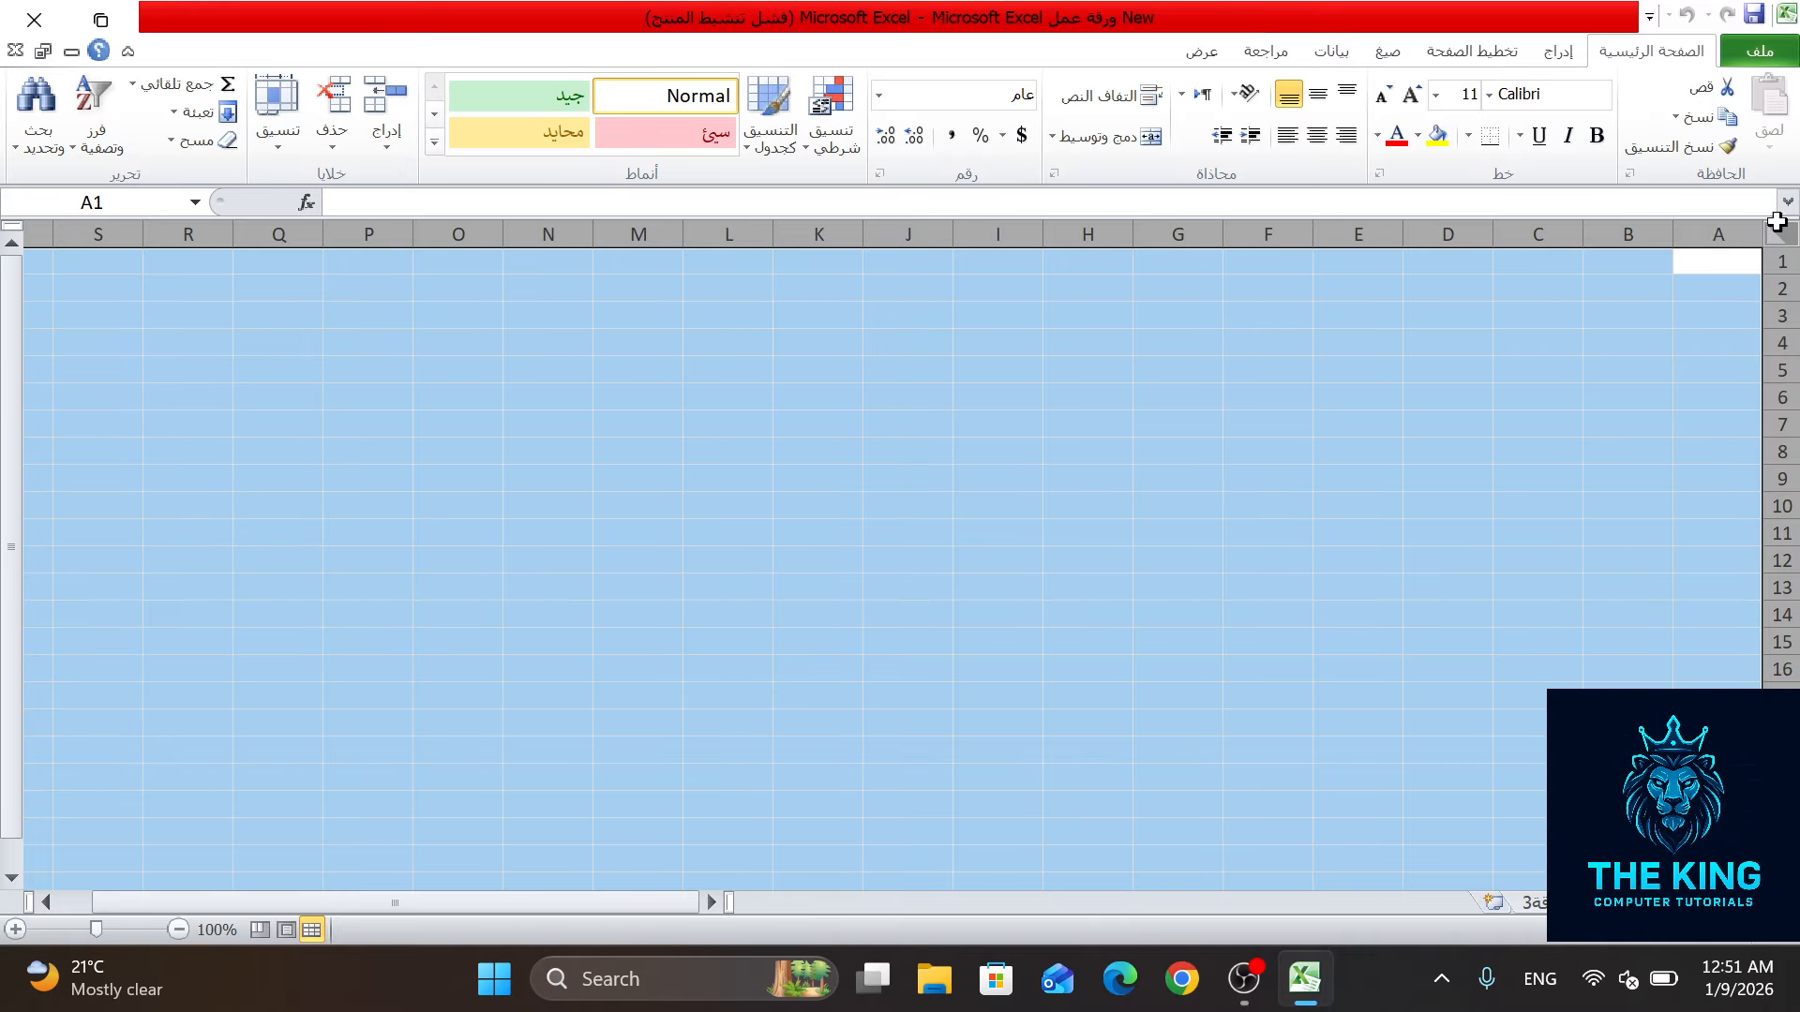
left_click(1422, 97)
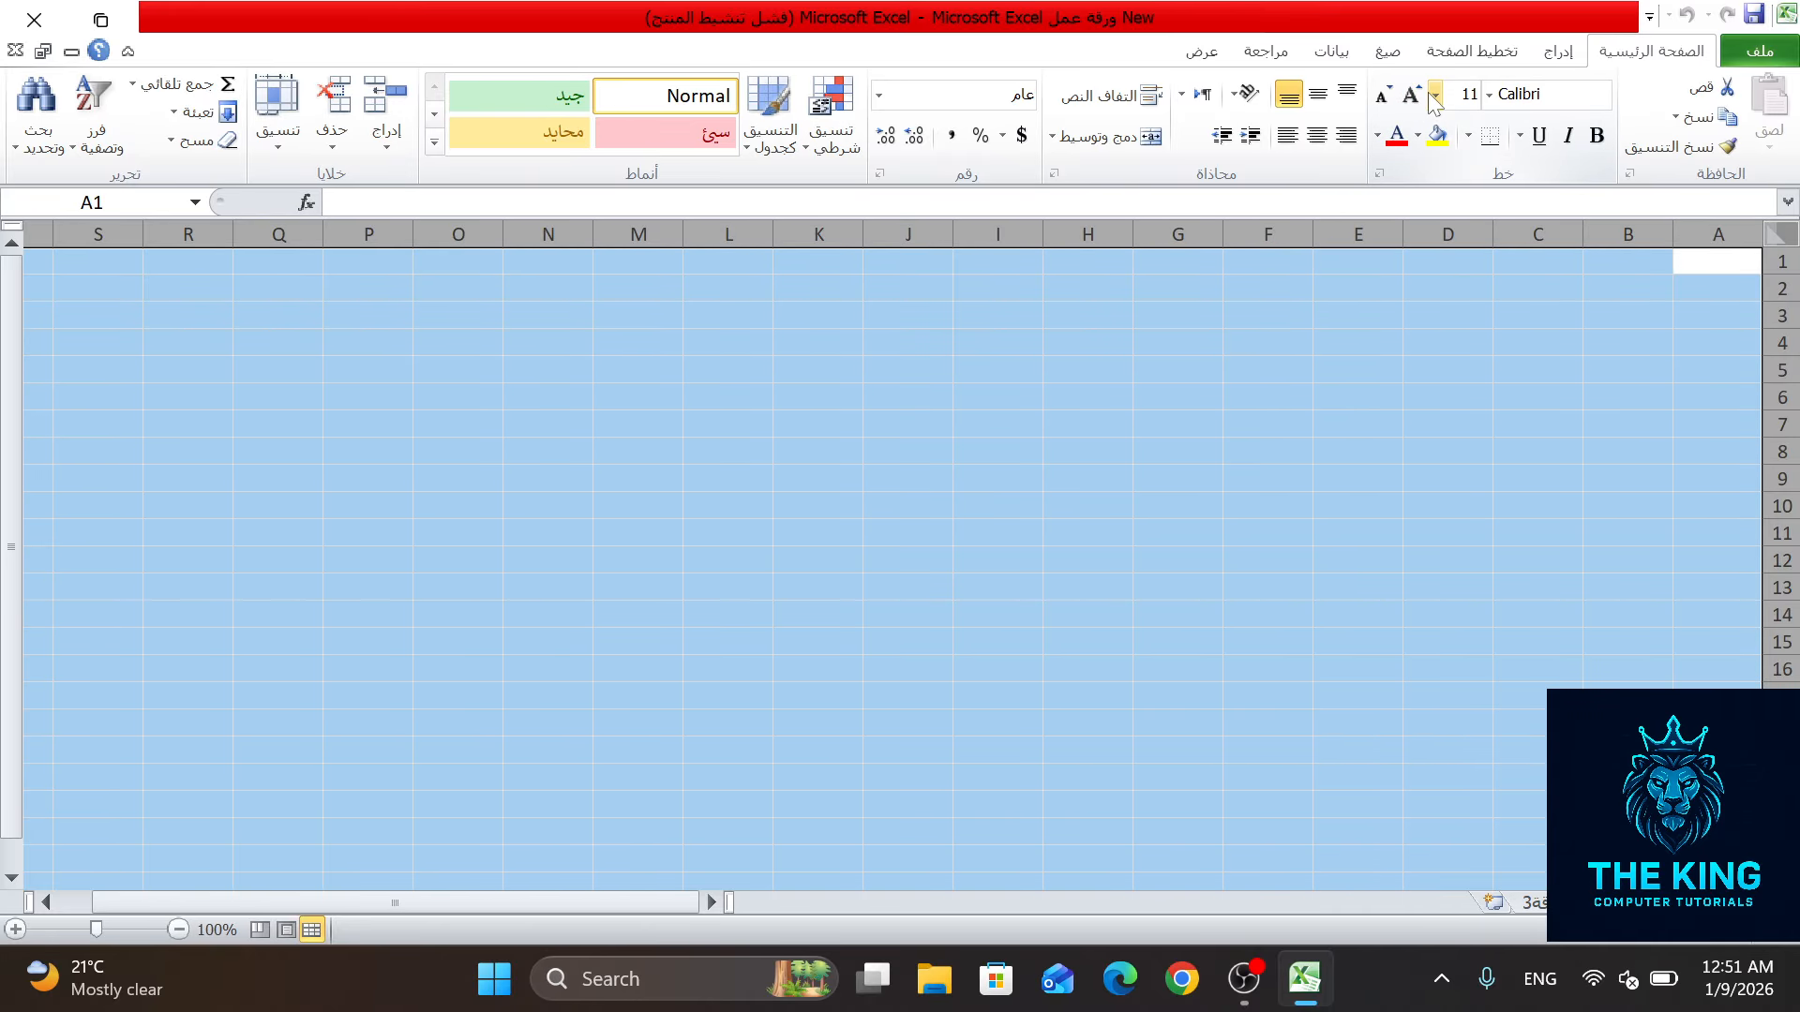
left_click(1419, 97)
left_click(1418, 95)
left_click(1416, 97)
left_click(1416, 97)
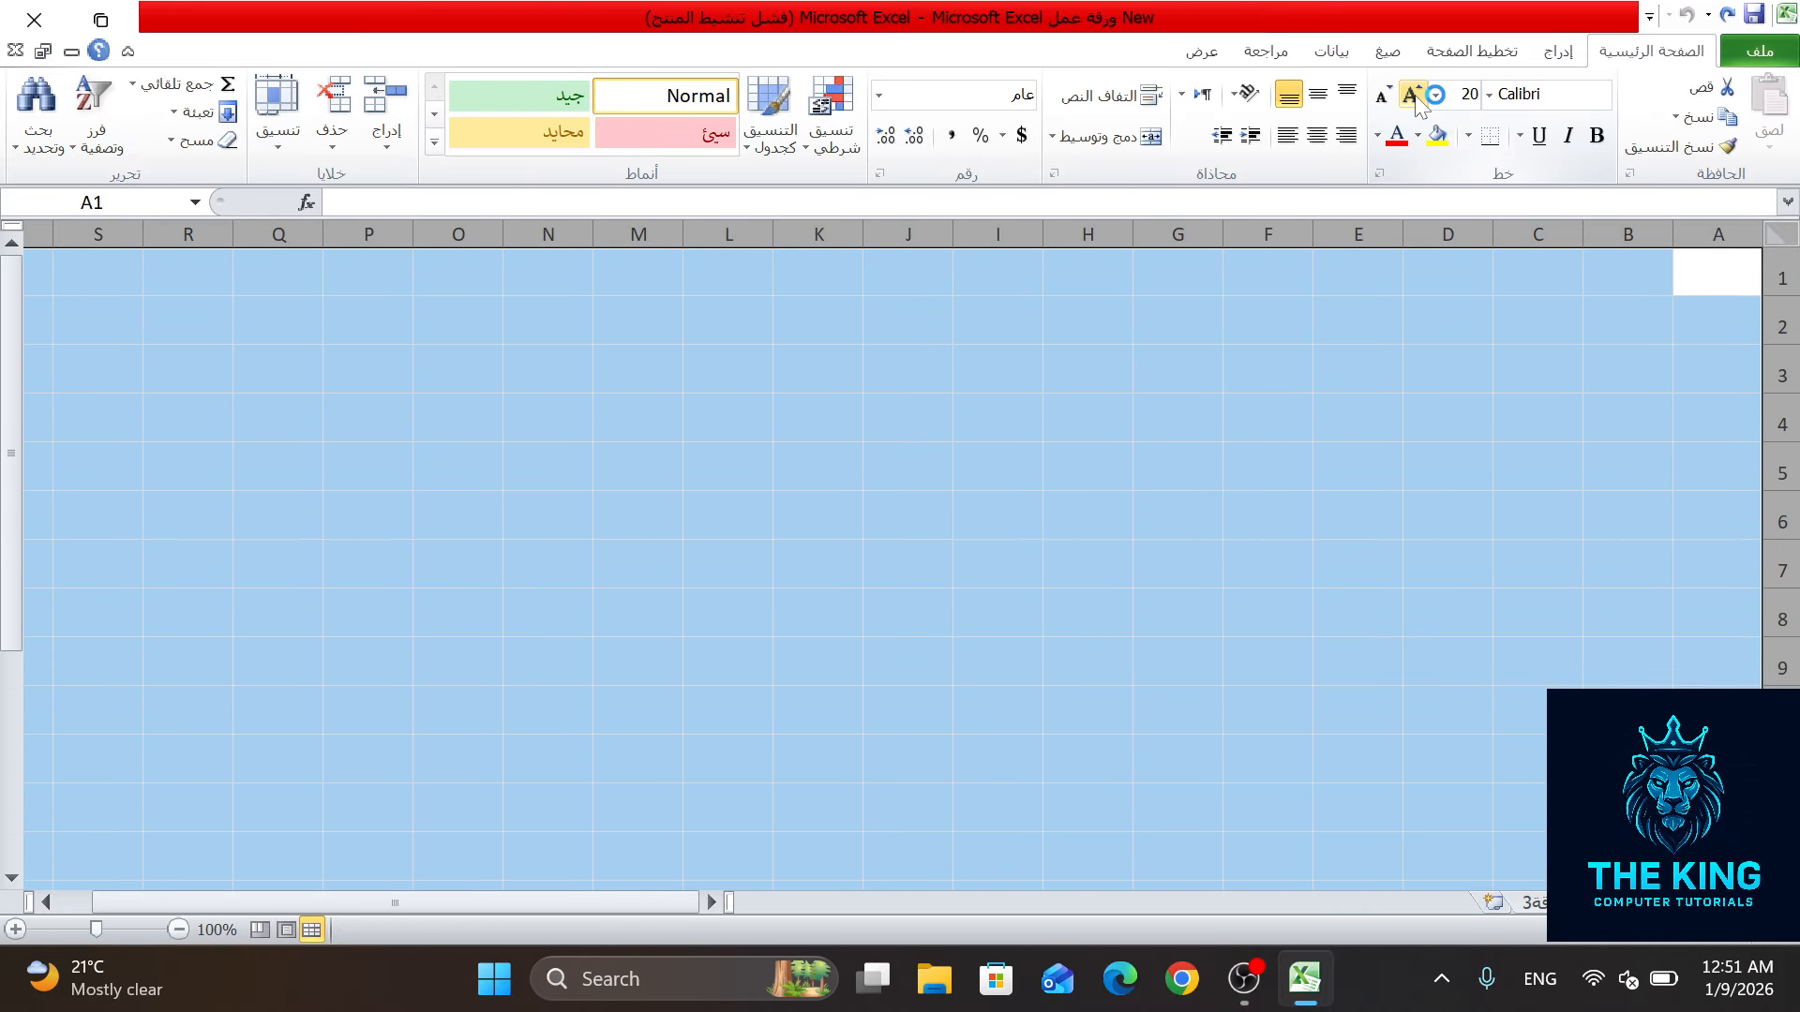
left_click(1411, 98)
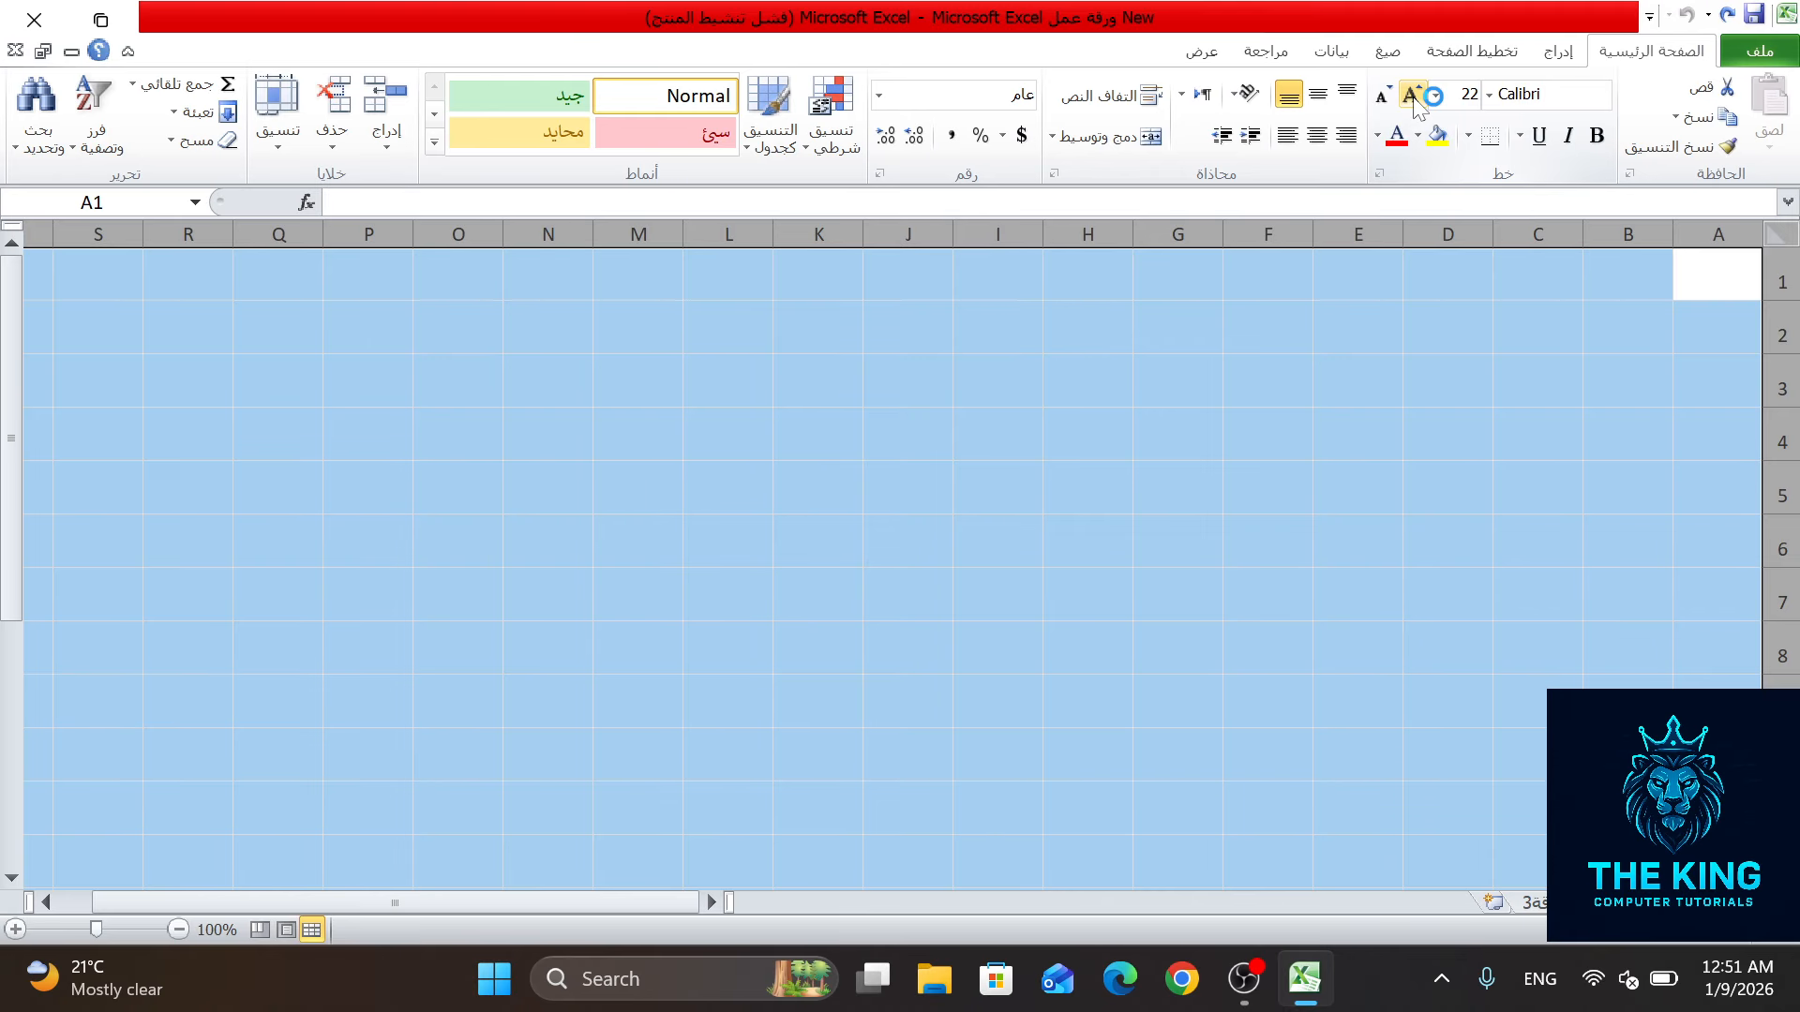
left_click(1410, 97)
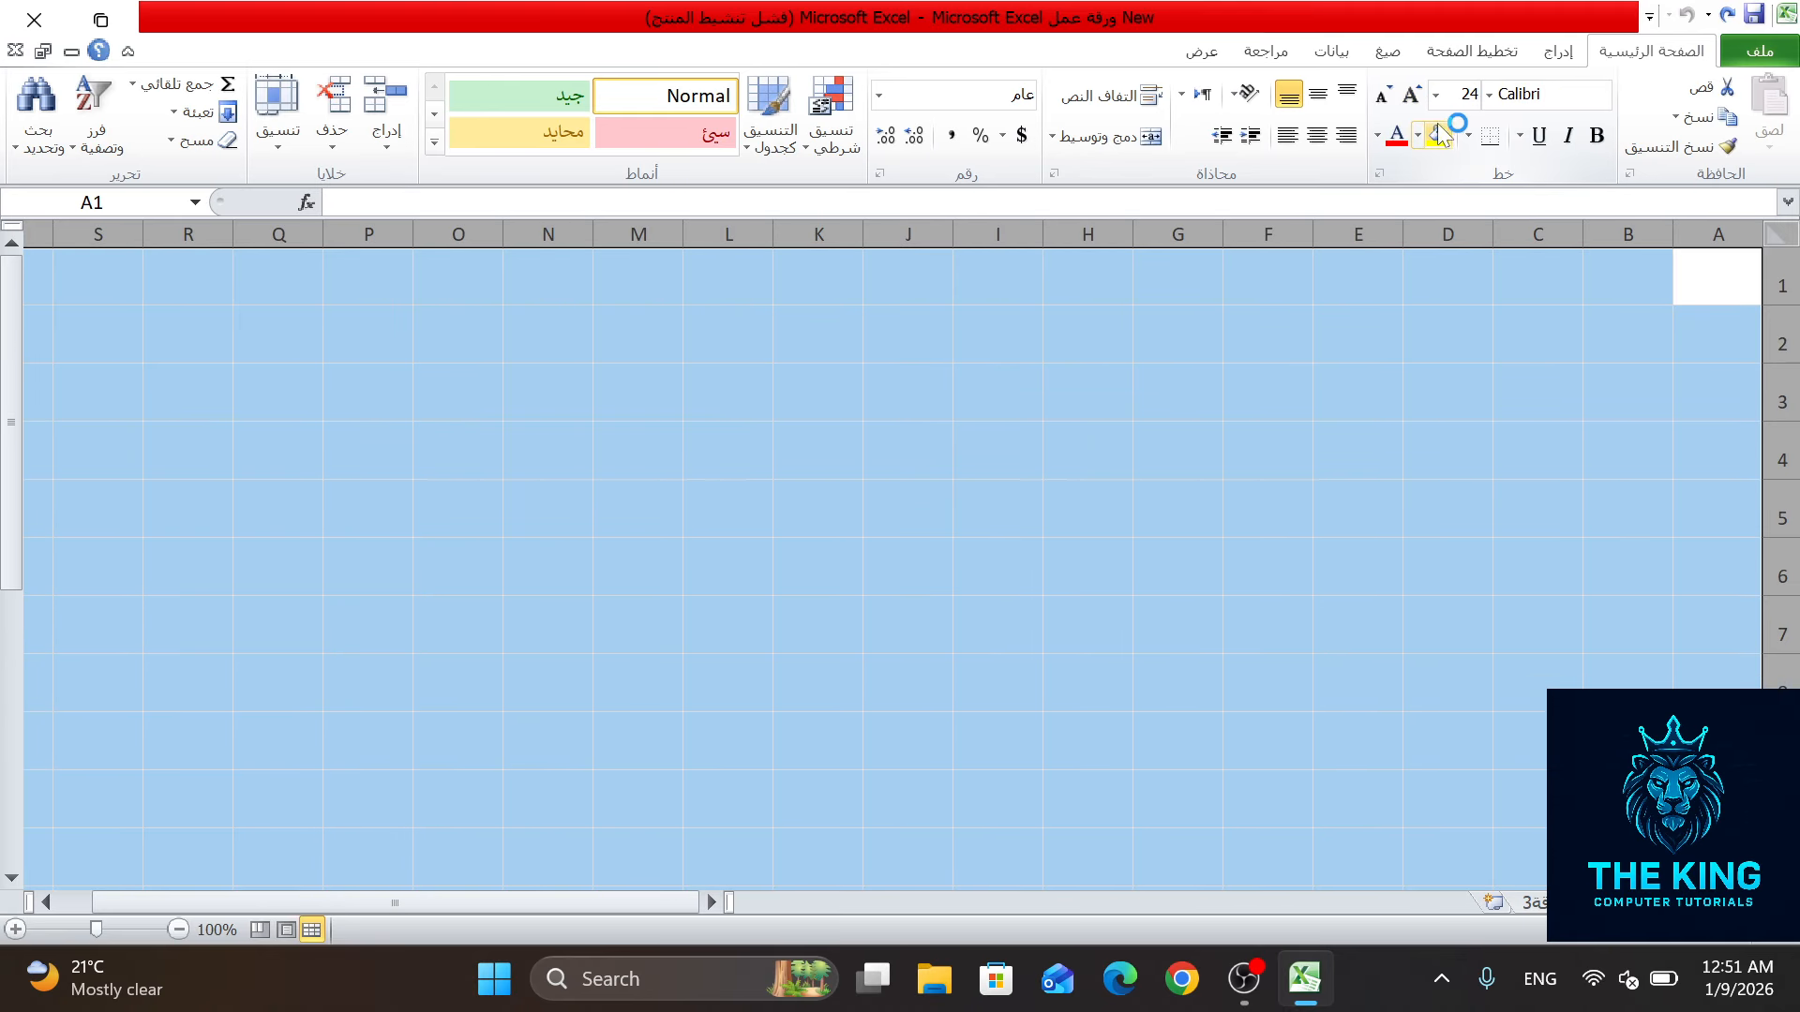
left_click(1596, 136)
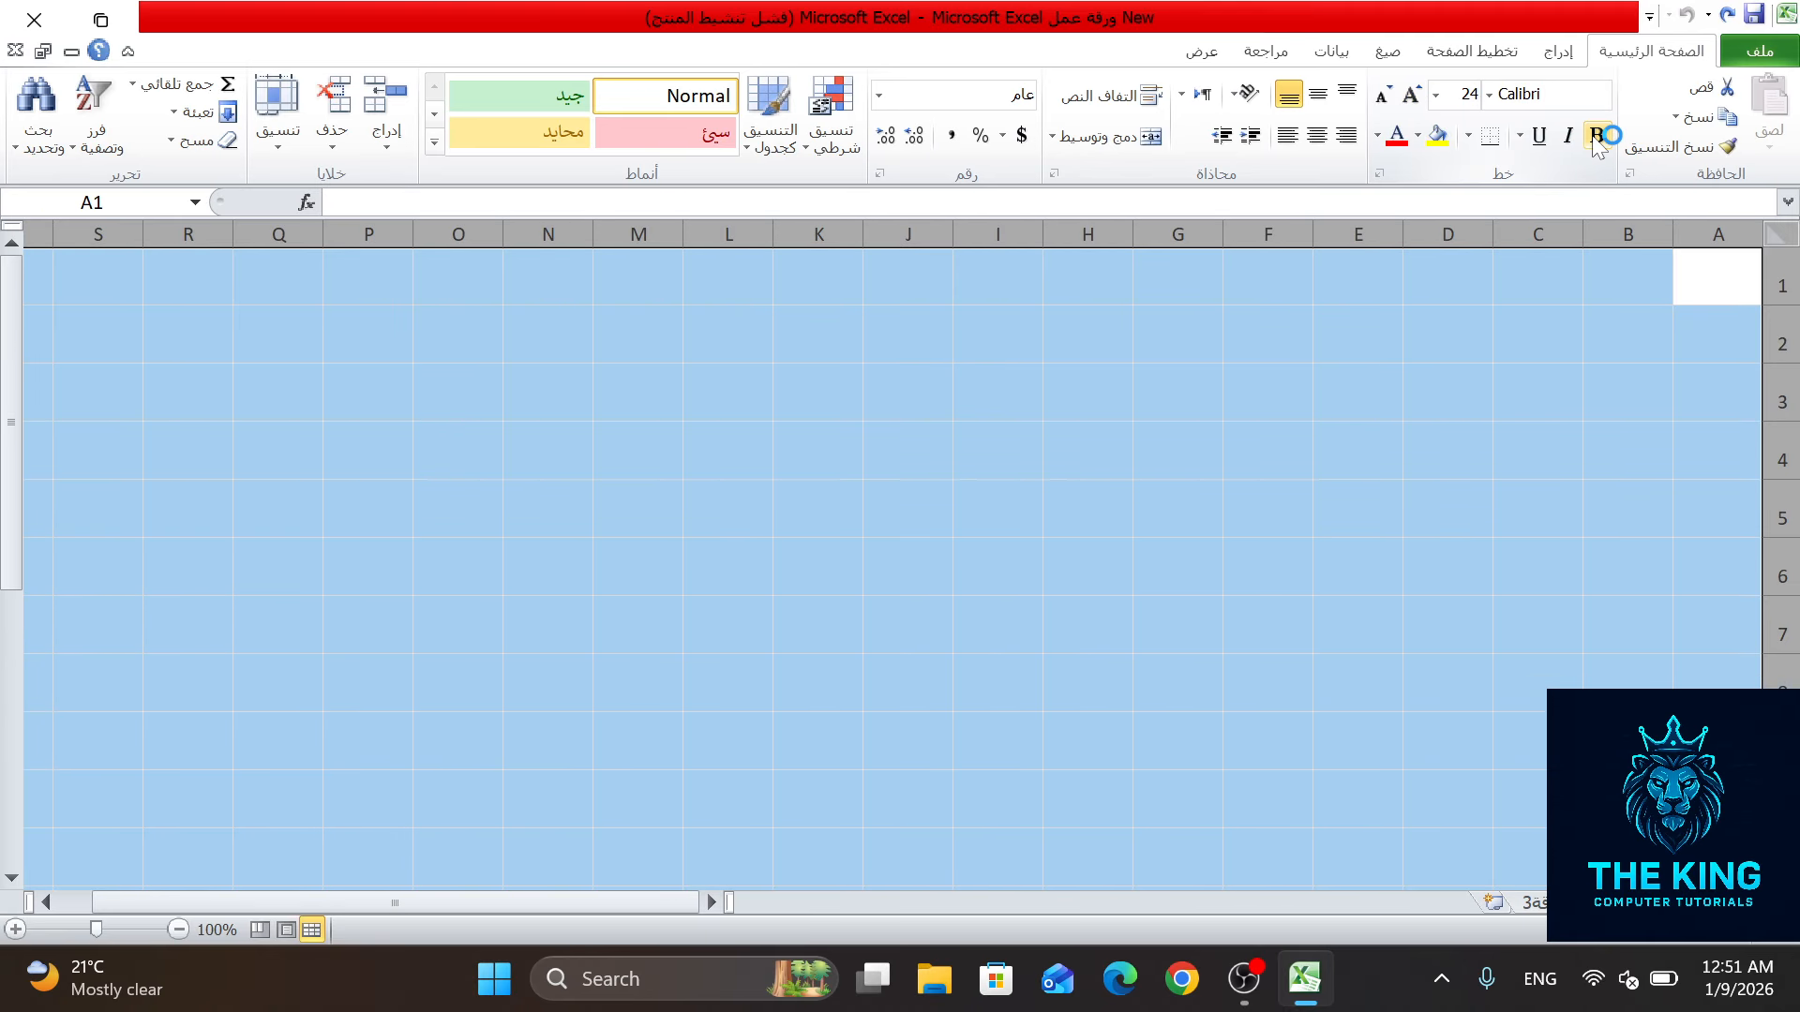
left_click(1634, 314)
left_click(1659, 285)
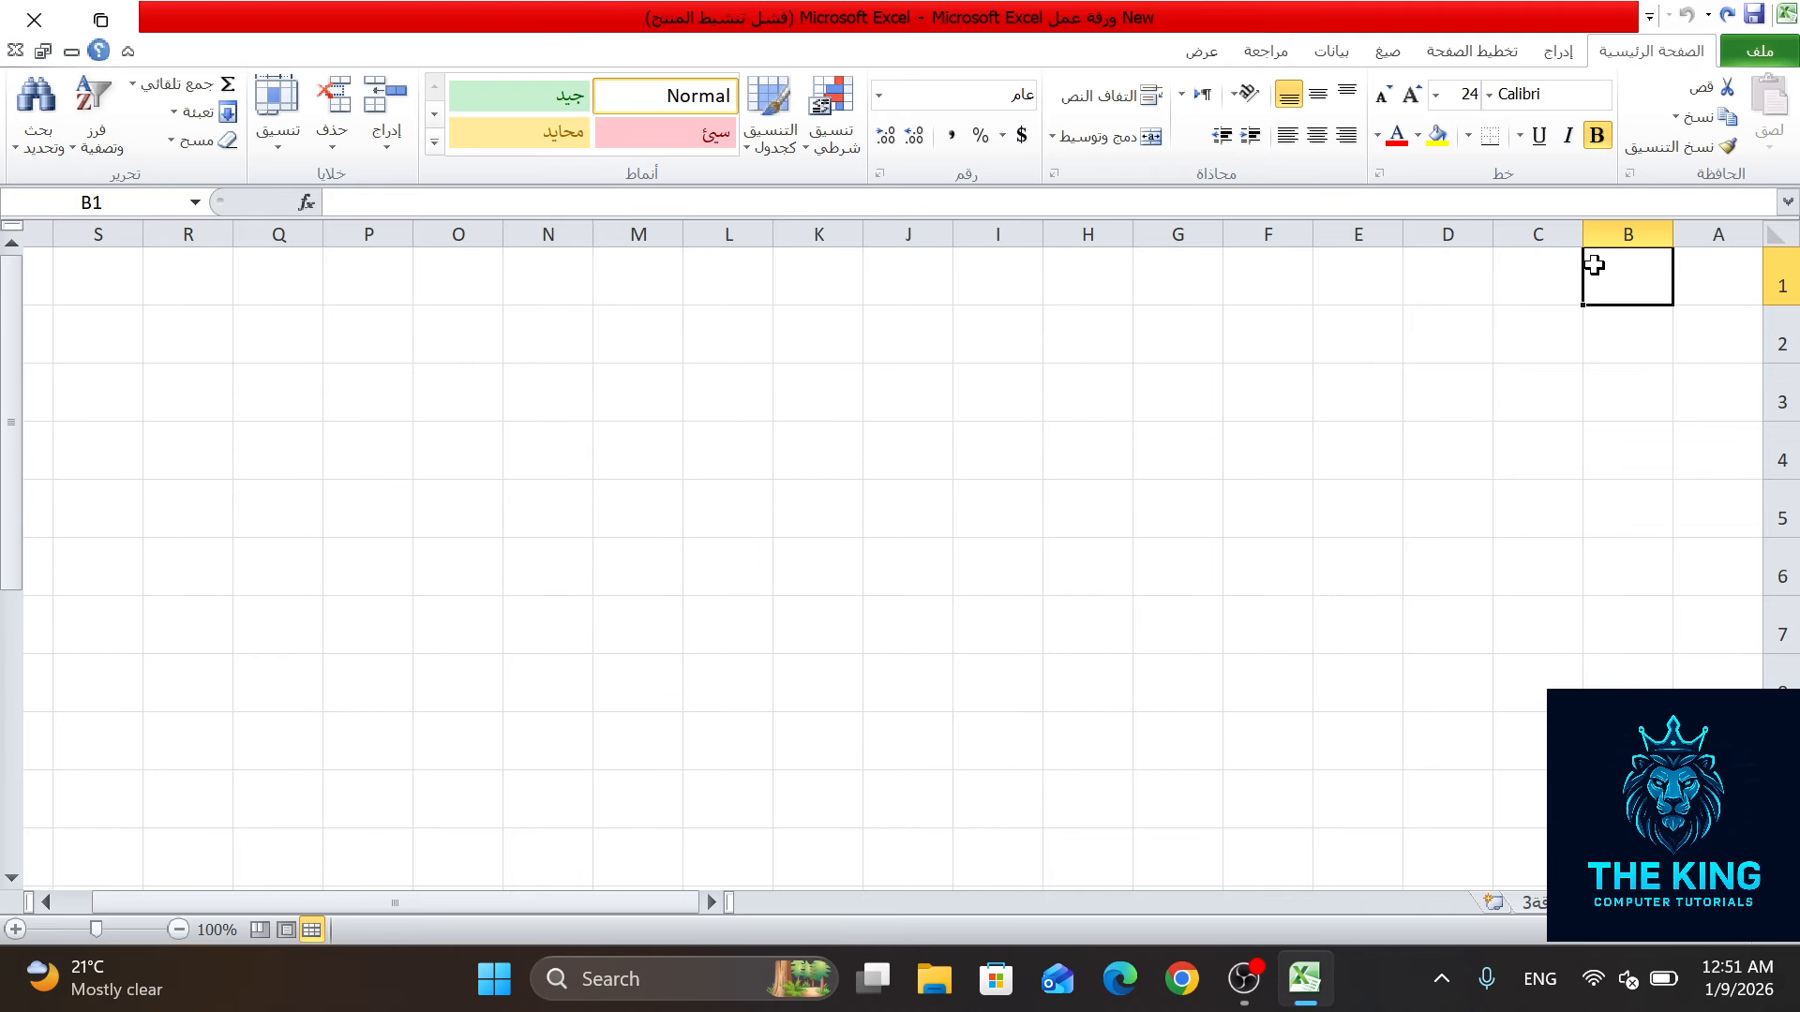
Step: Switch the input language to Arabic and enter four students' first names in cells A2 to A5
left_click(1722, 332)
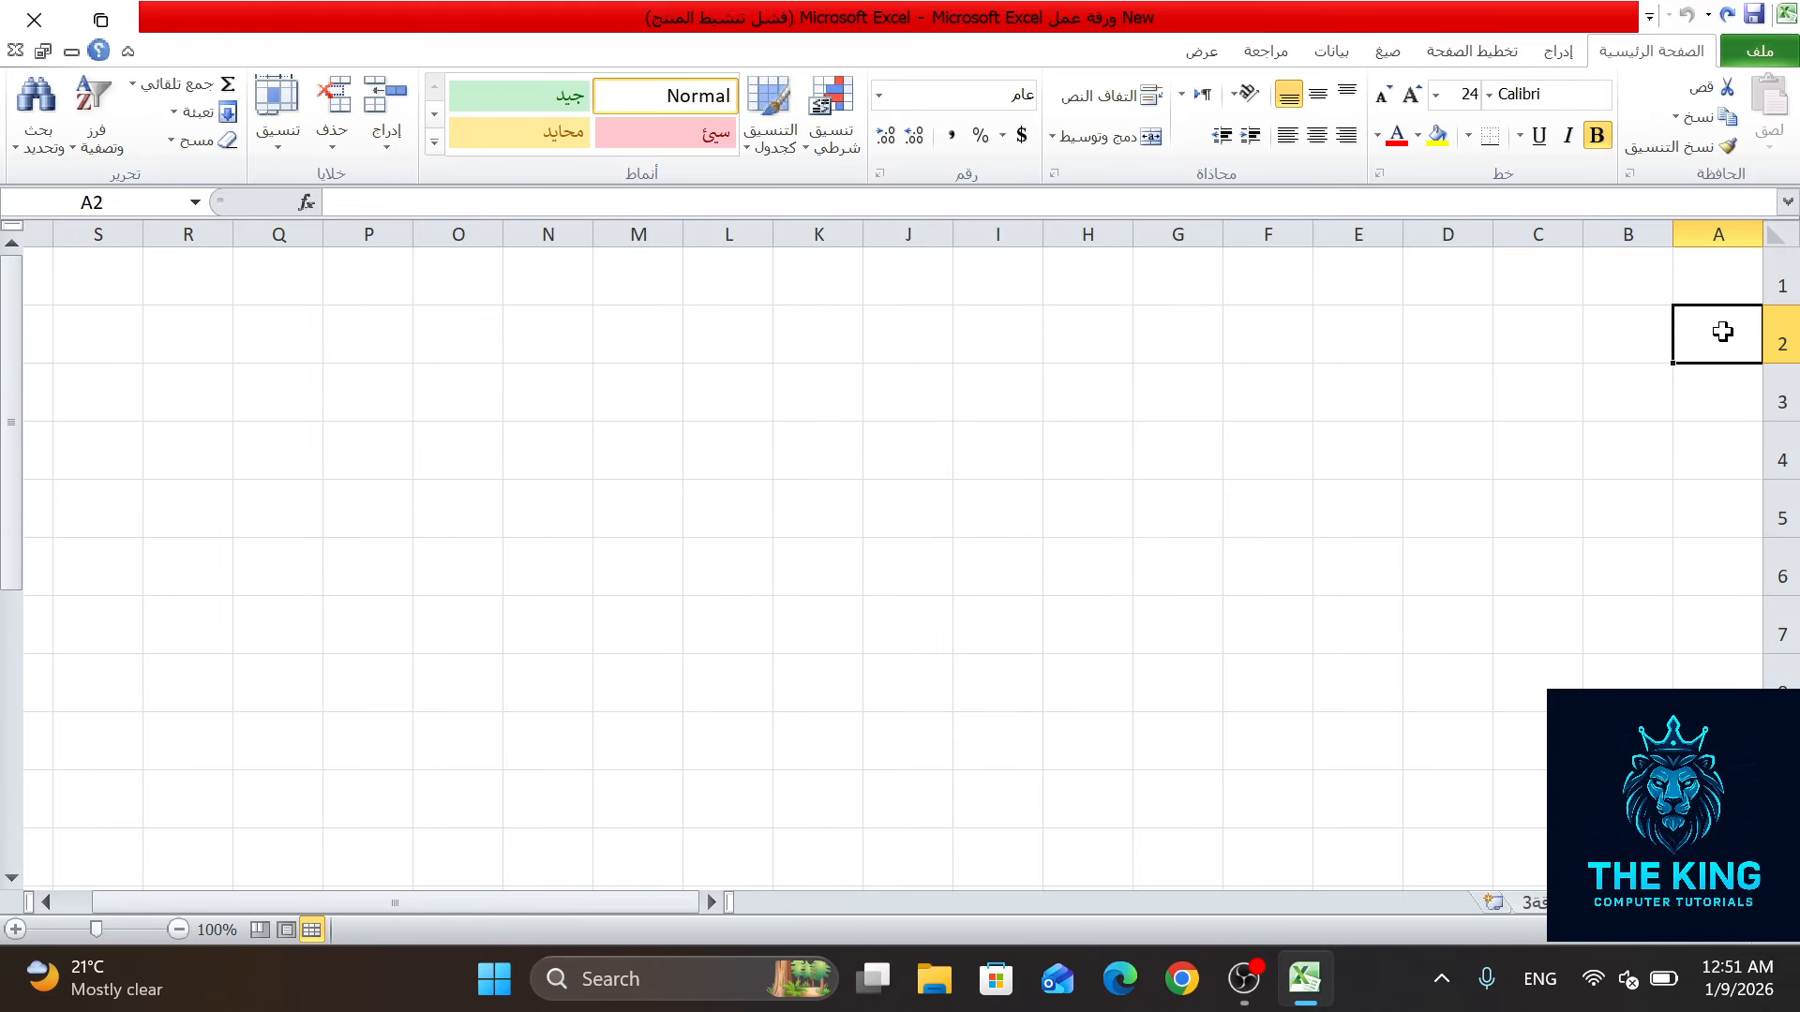
type("hp")
key("BackSpace")
key("BackSpace")
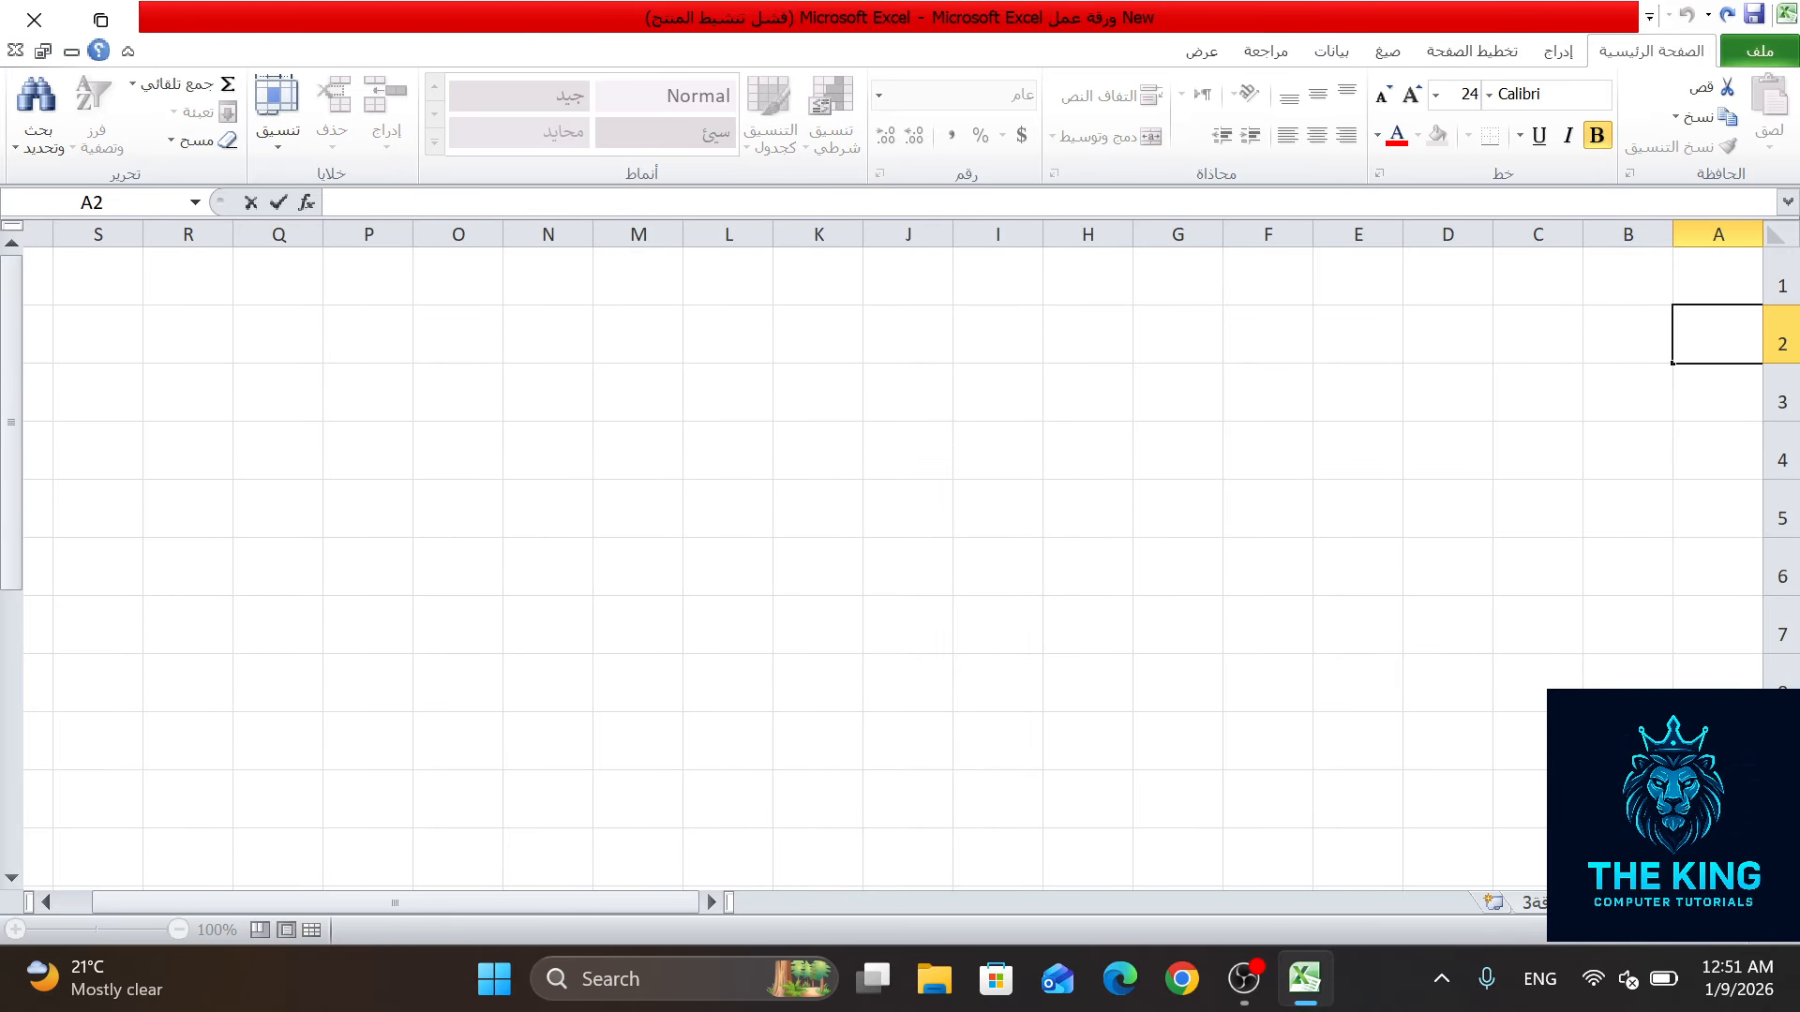
key("alt+shift")
type("احمد")
key("Return")
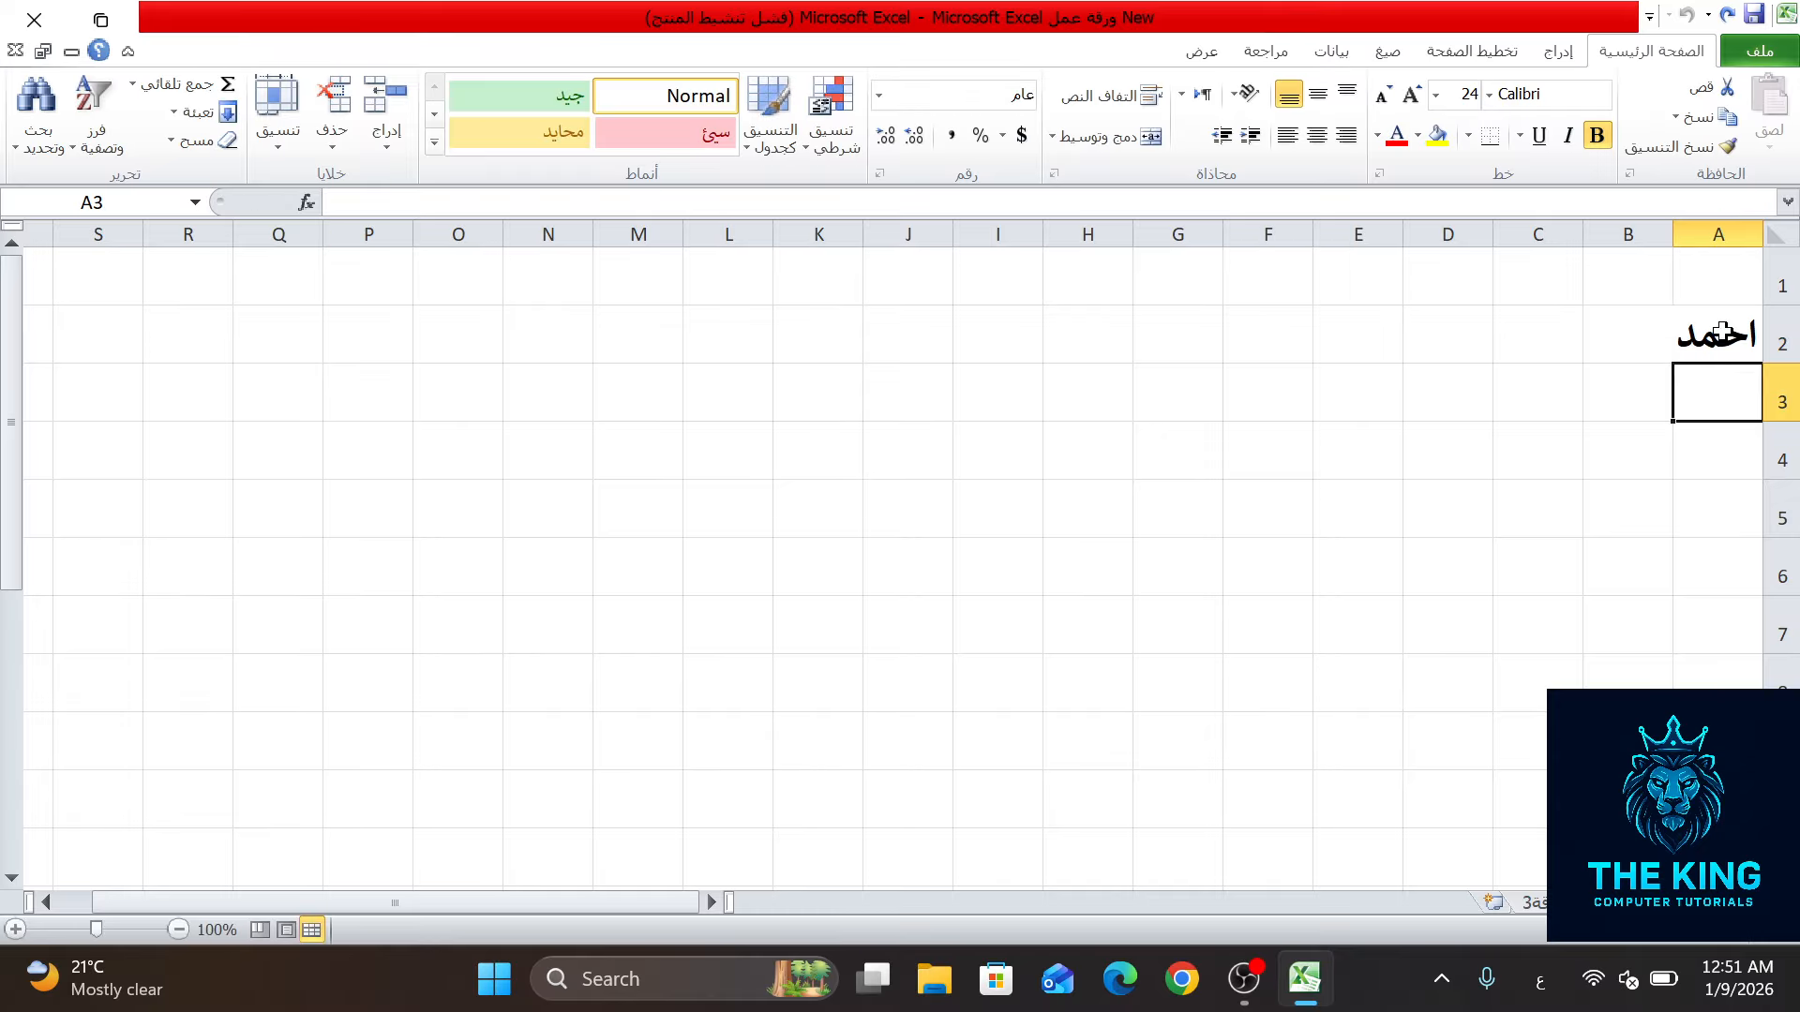
type("محمد")
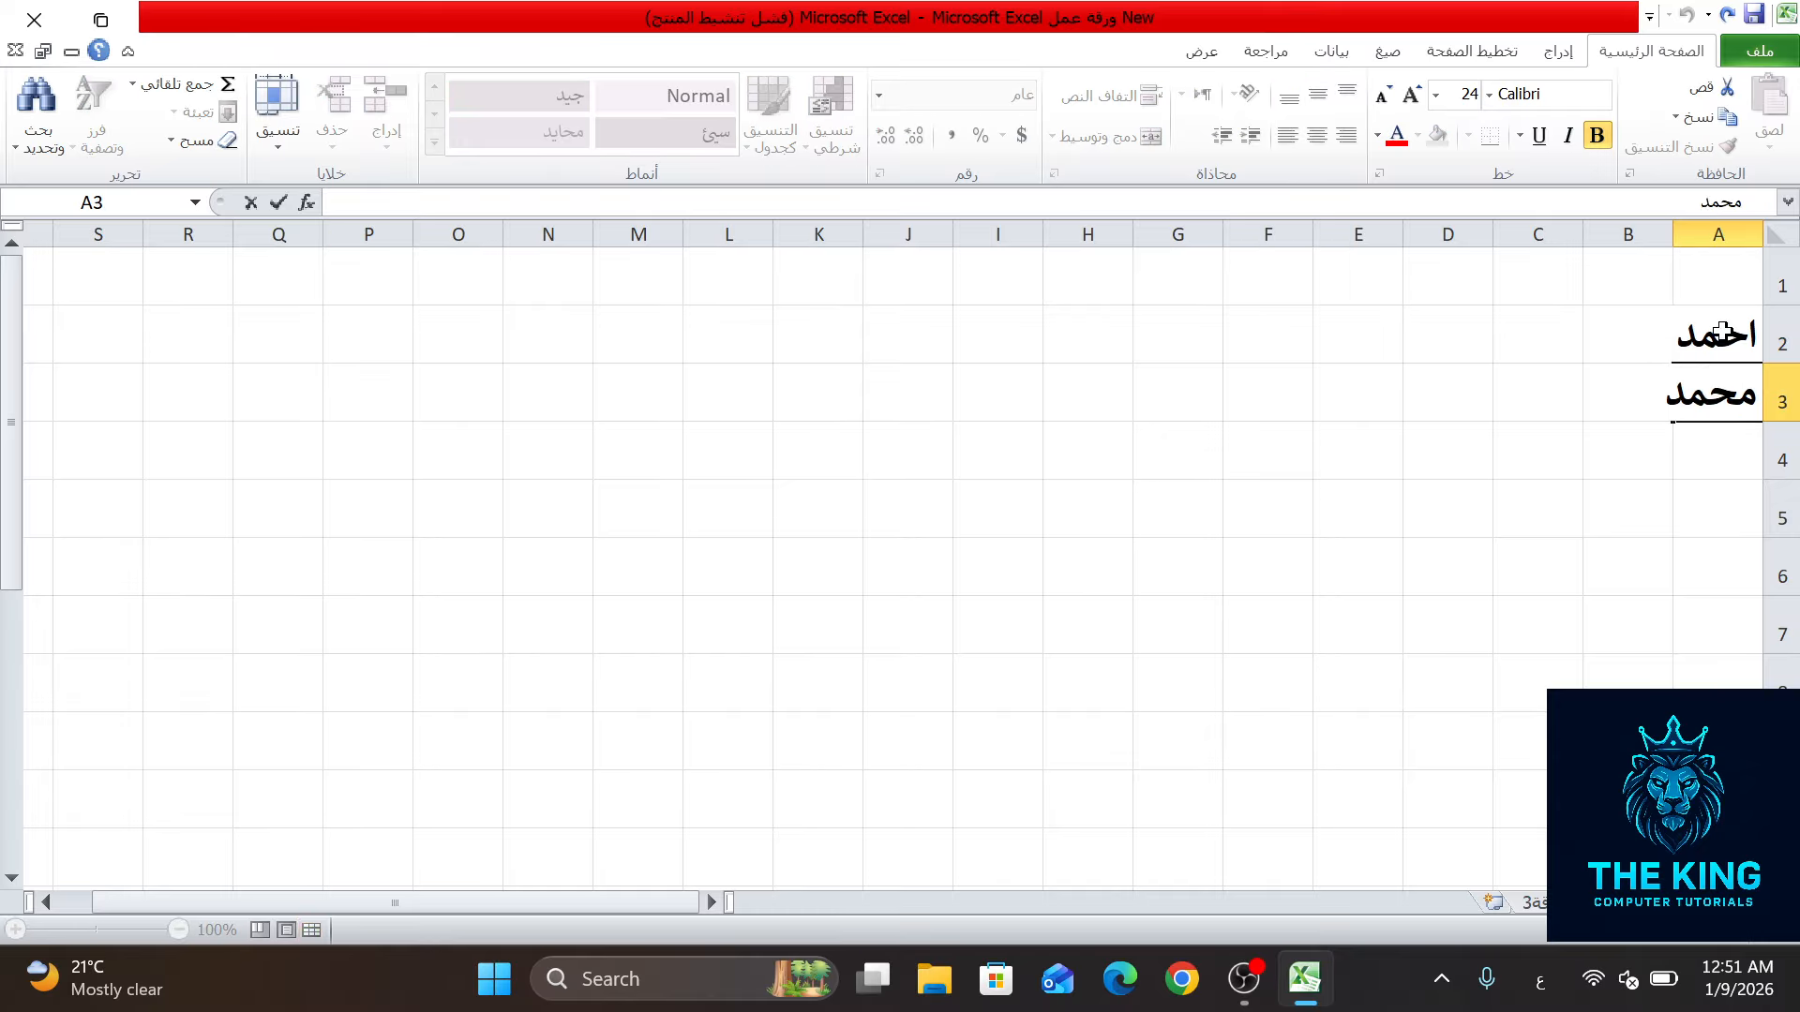
key("Return")
type("ابرا")
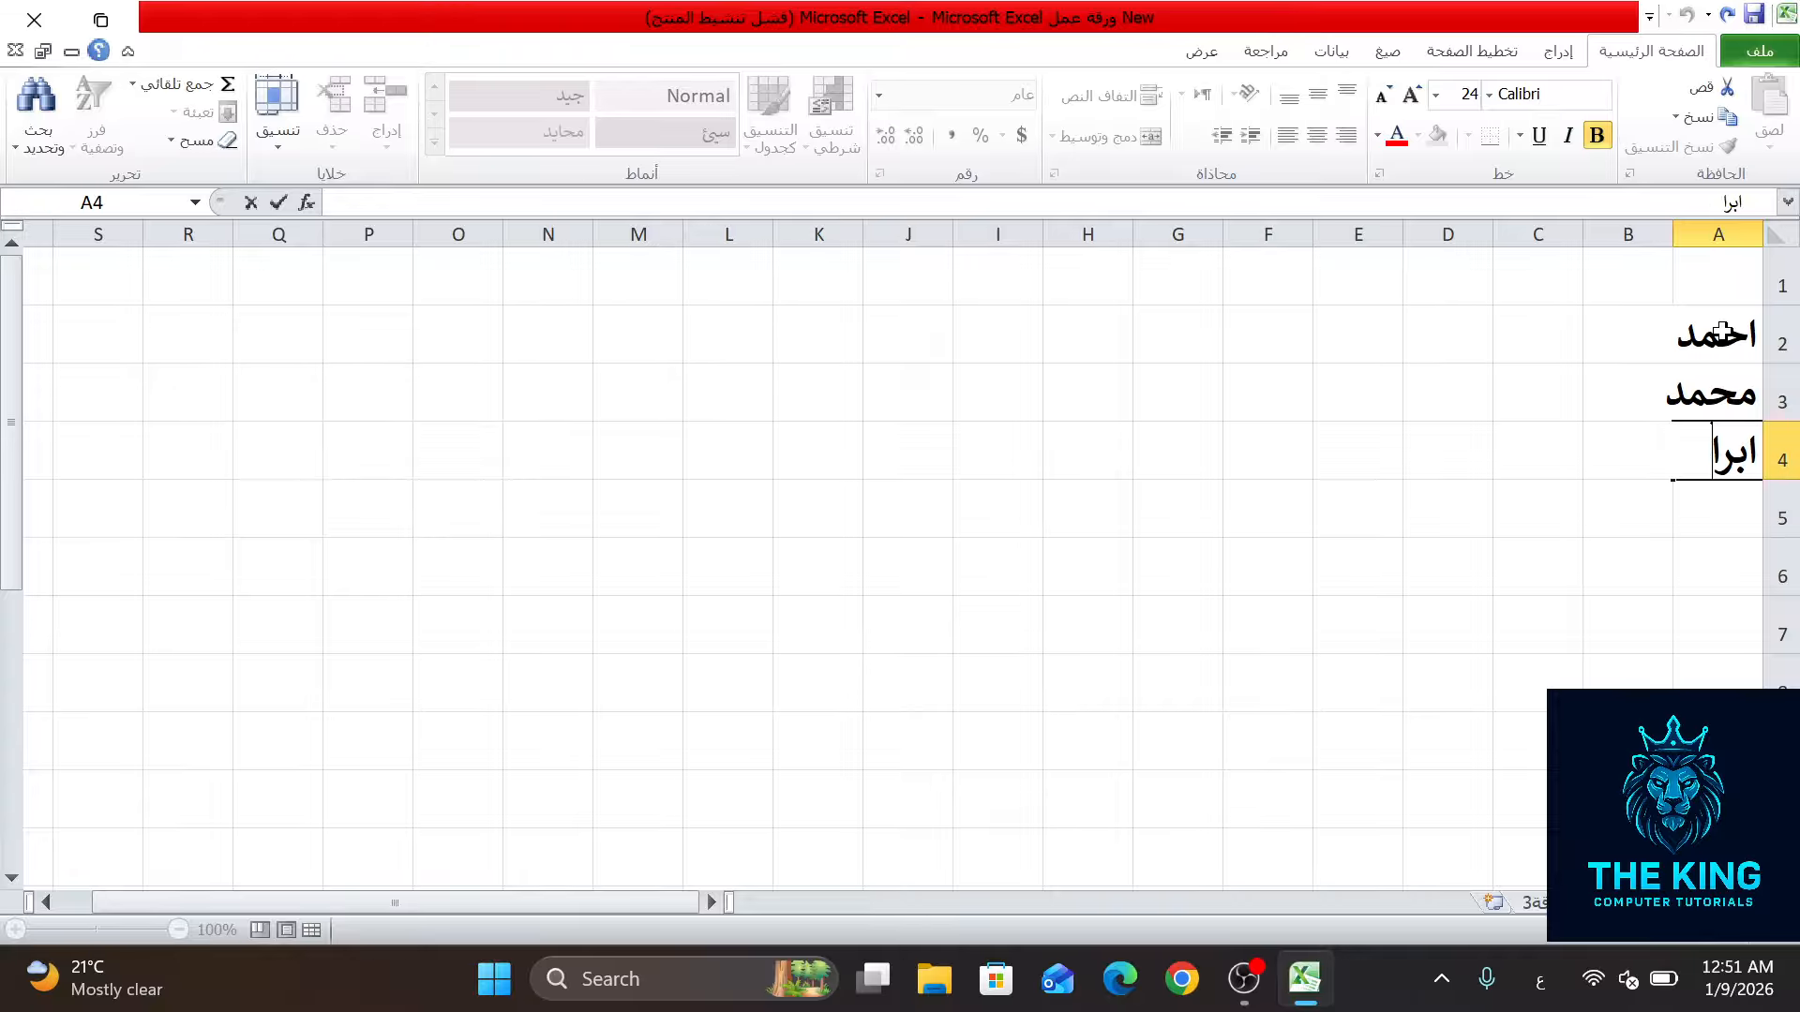
type("هيم")
key("Return")
type("مم")
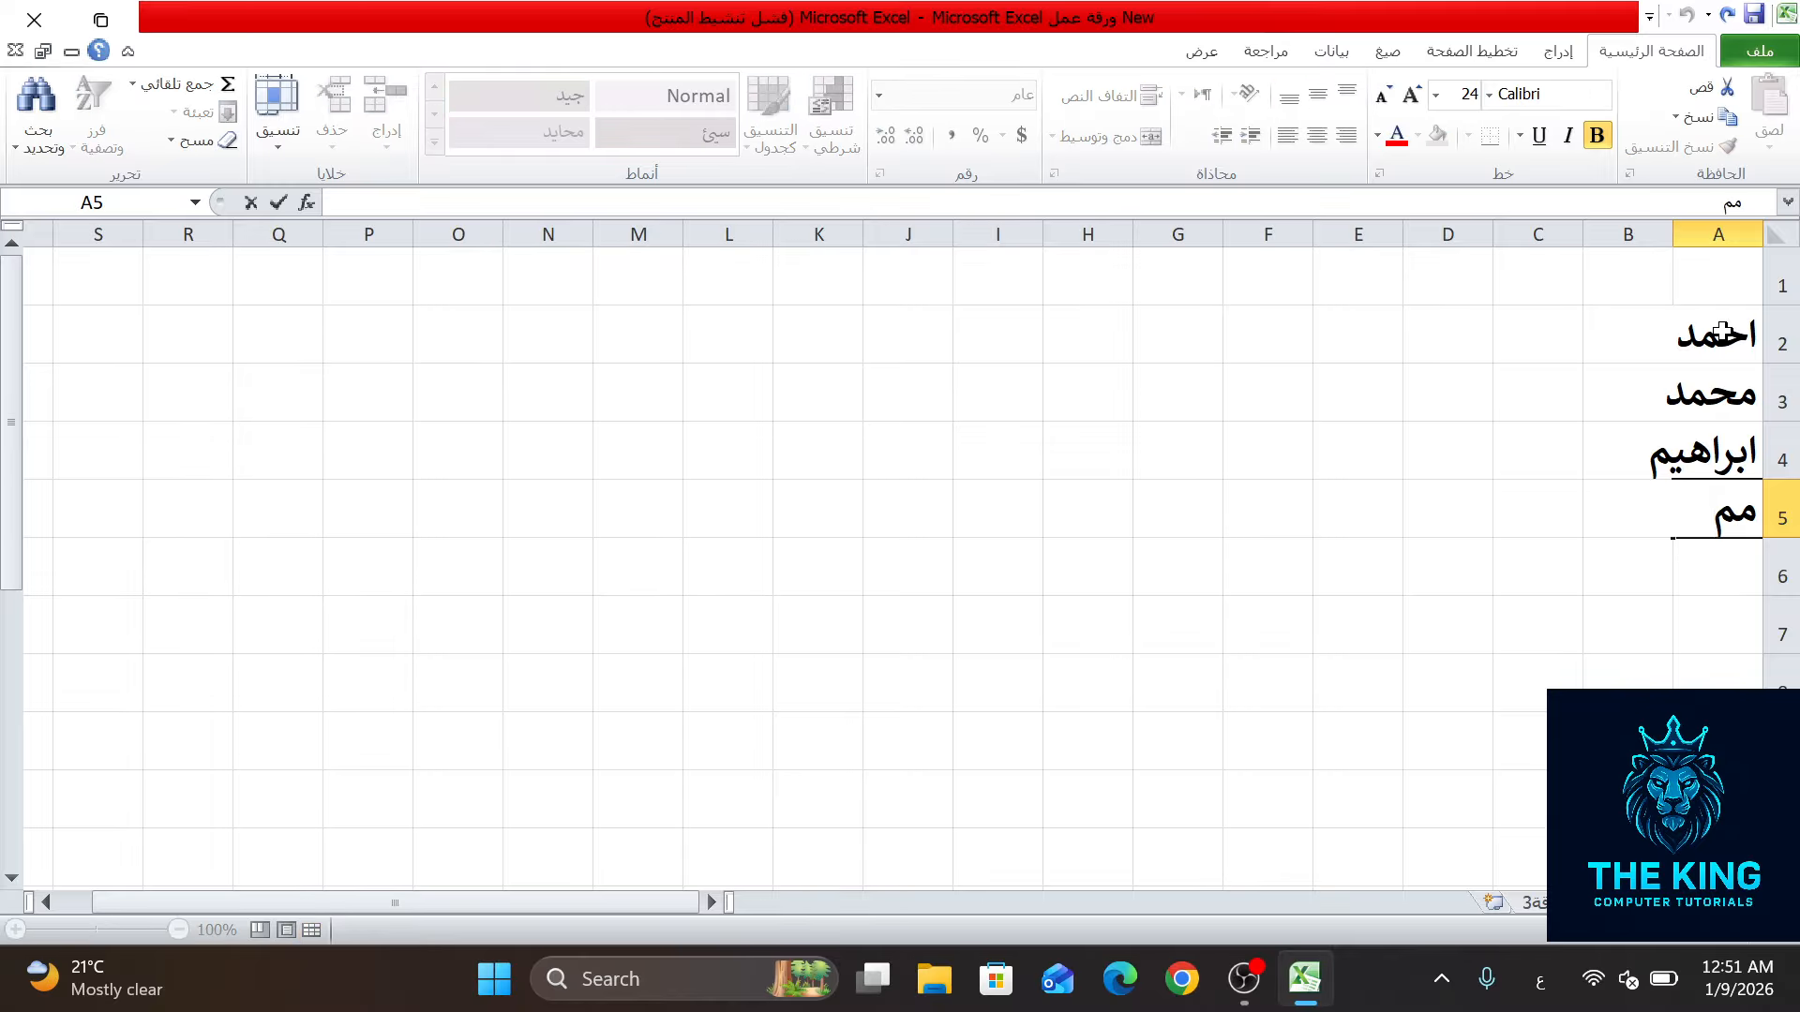
key("BackSpace")
type("دحت")
left_click(1458, 334)
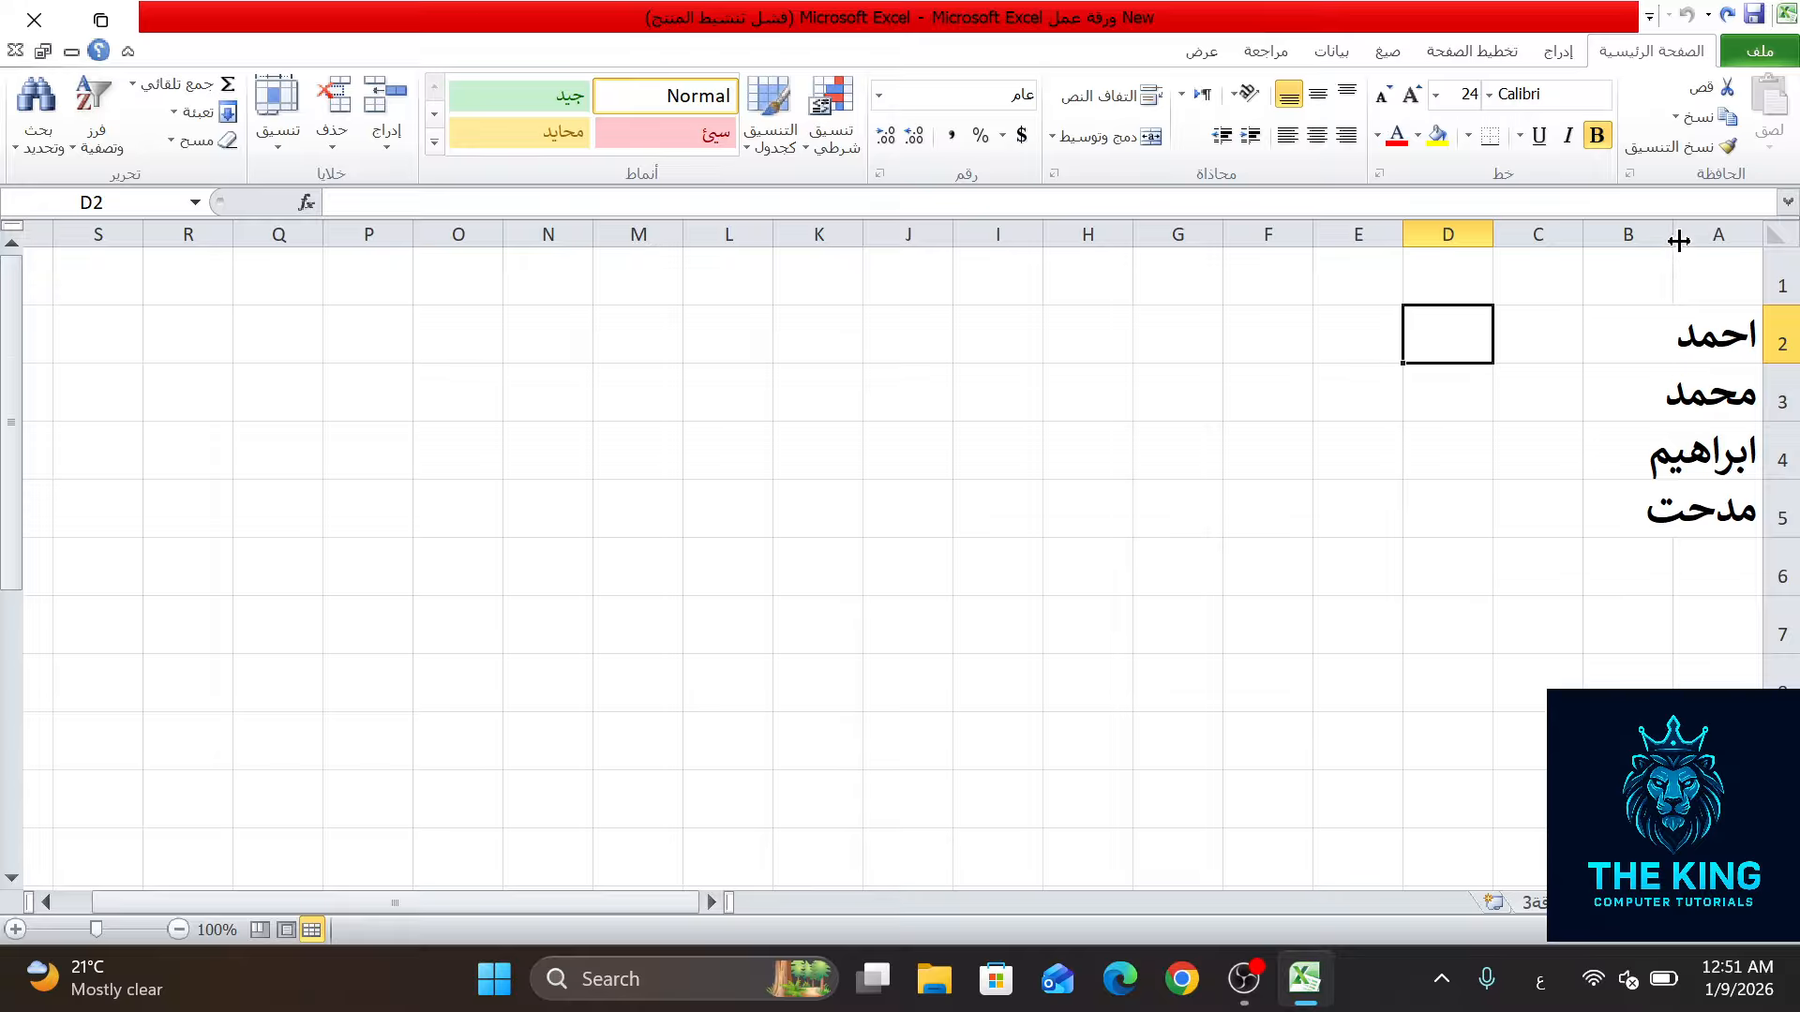
Step: Widen column A to fit the names and center all cells' contents vertically and horizontally
left_click_drag(1676, 235, 1630, 235)
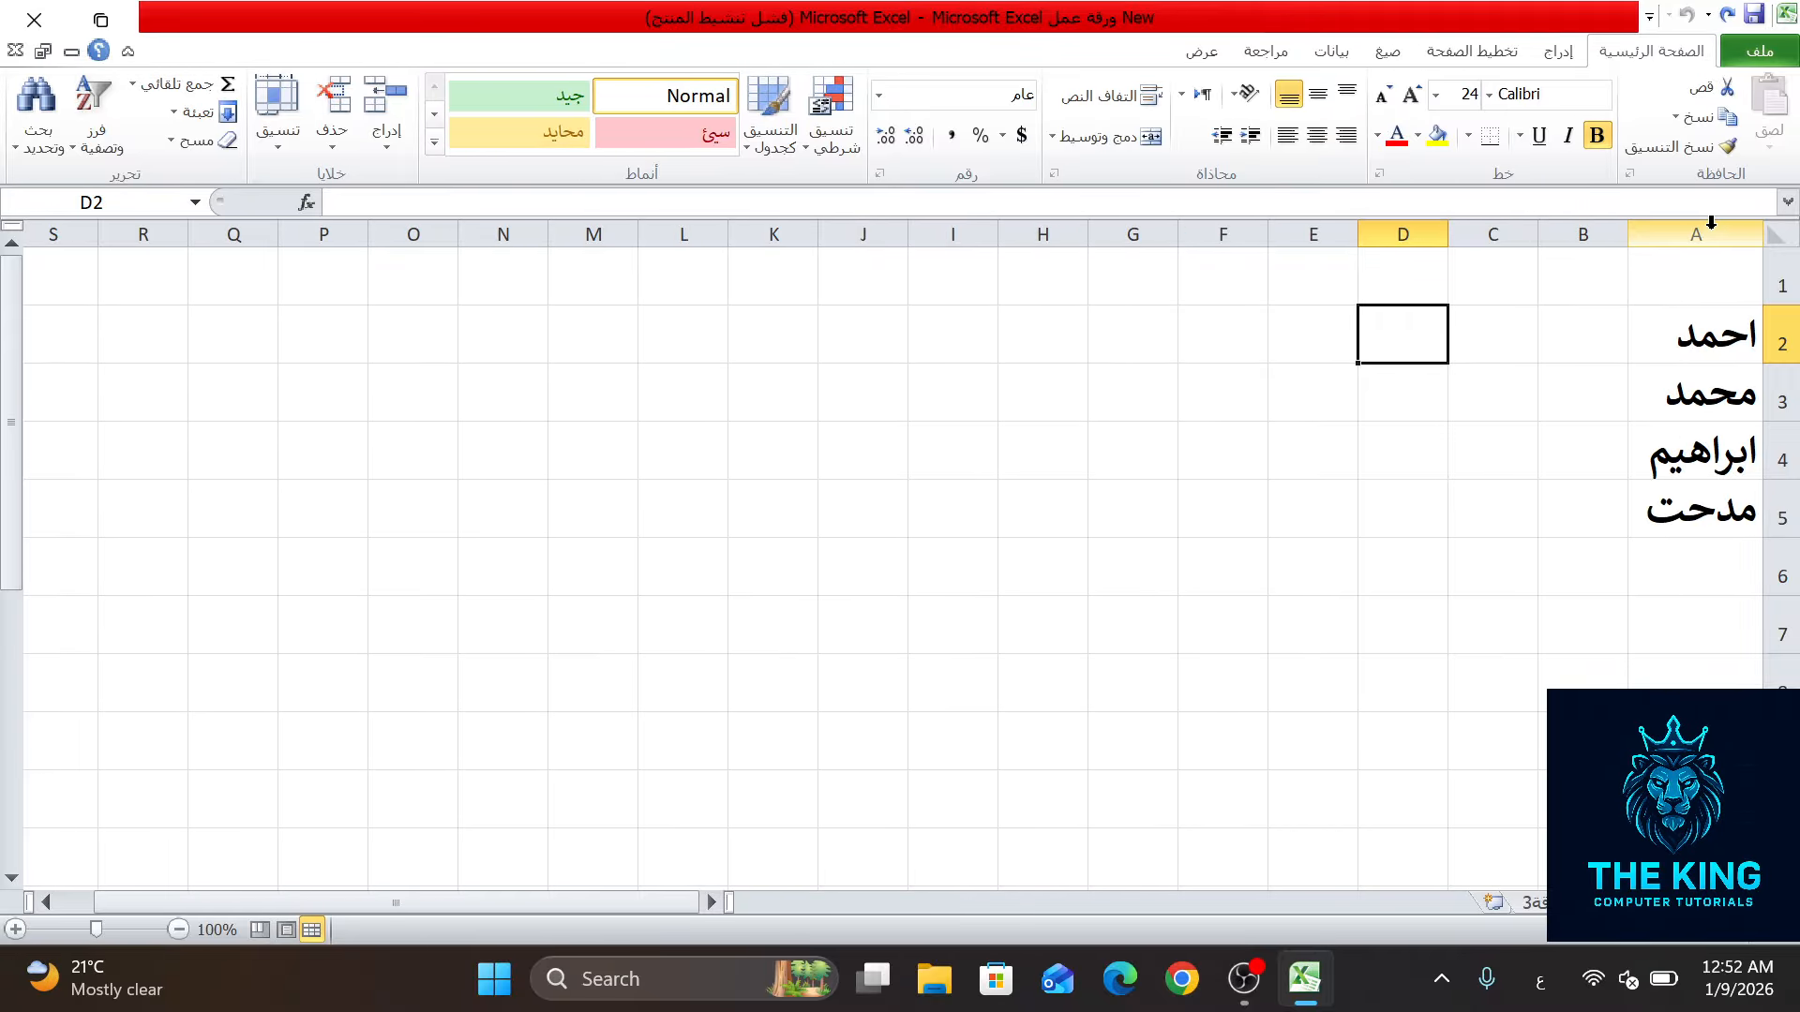
left_click(1780, 235)
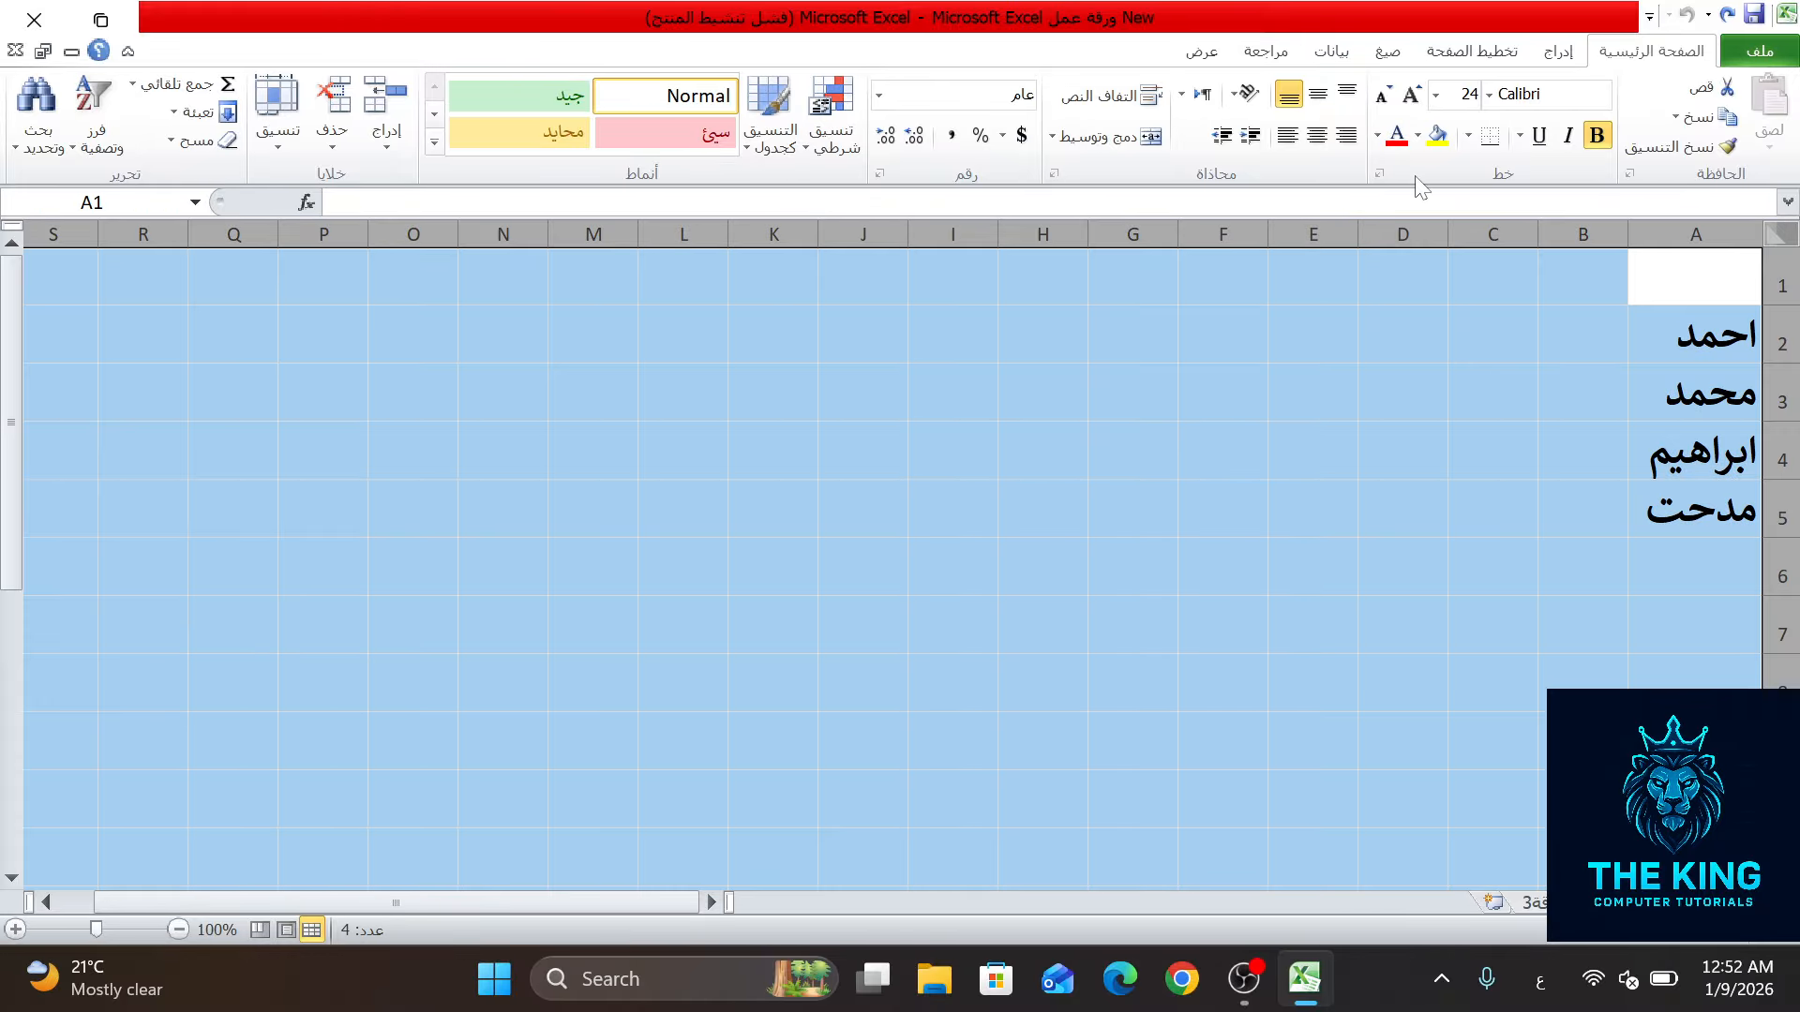
left_click(1318, 93)
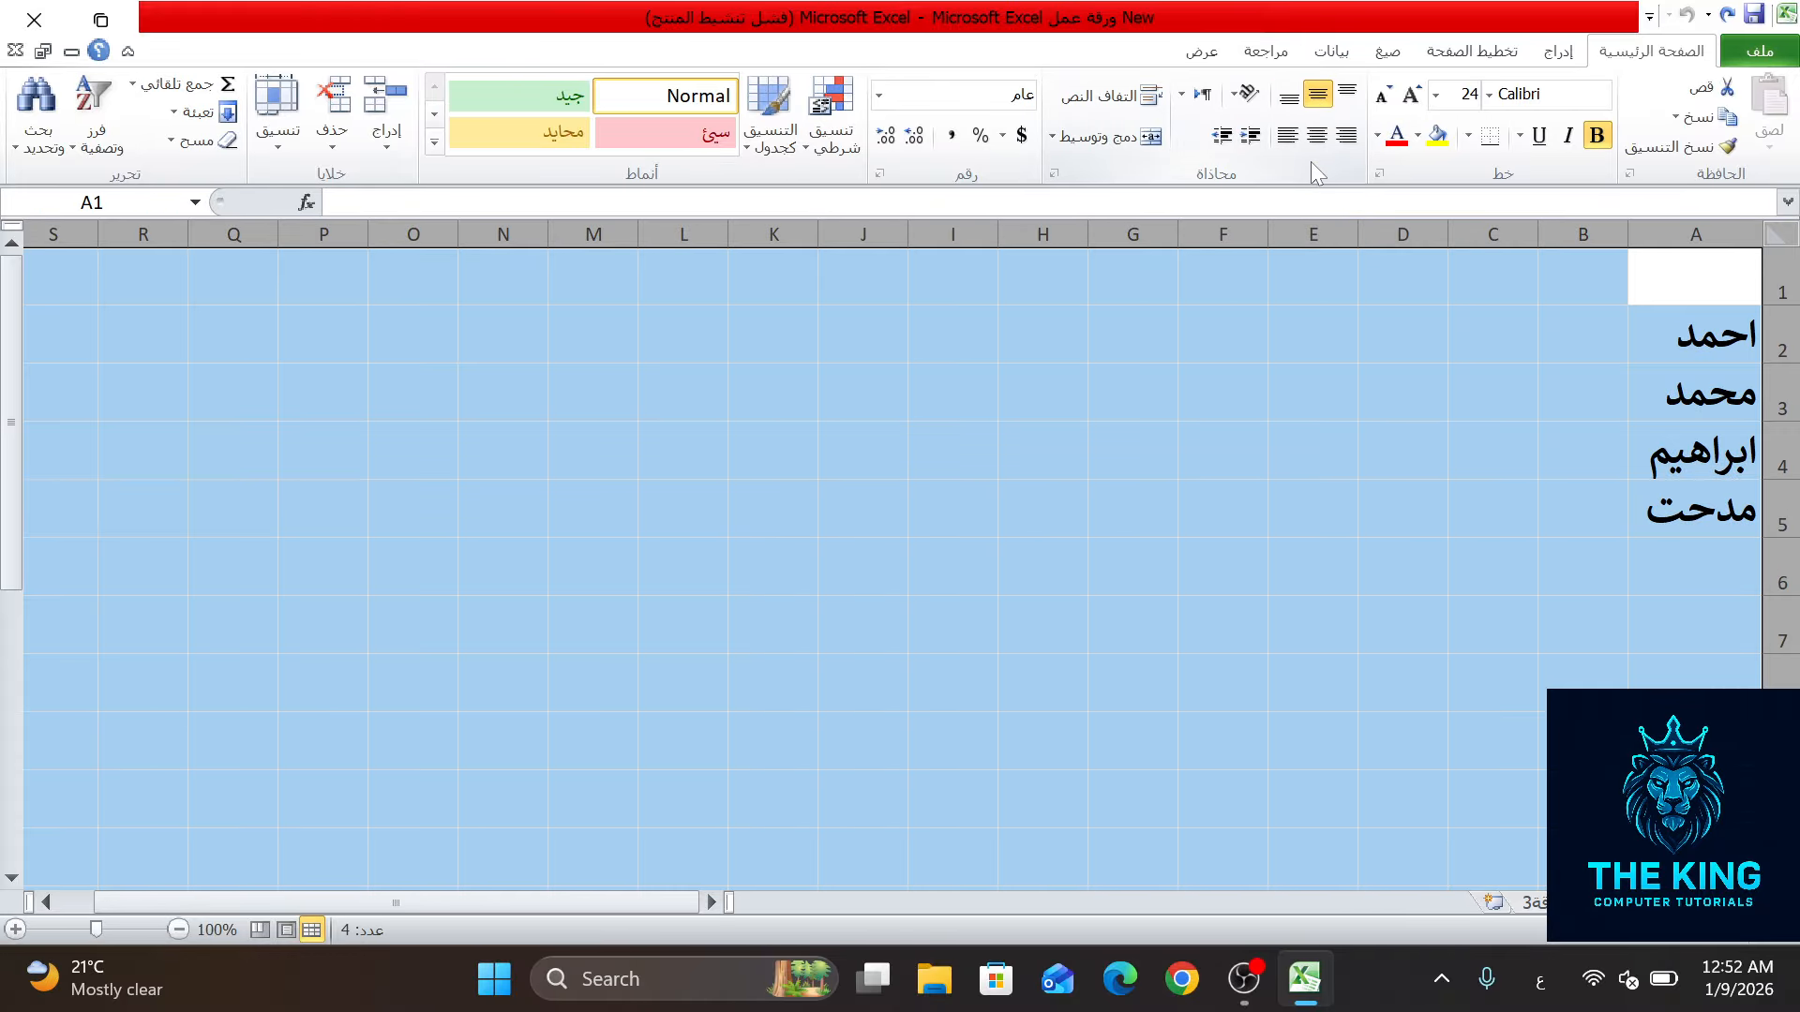
left_click(1316, 137)
left_click(1370, 281)
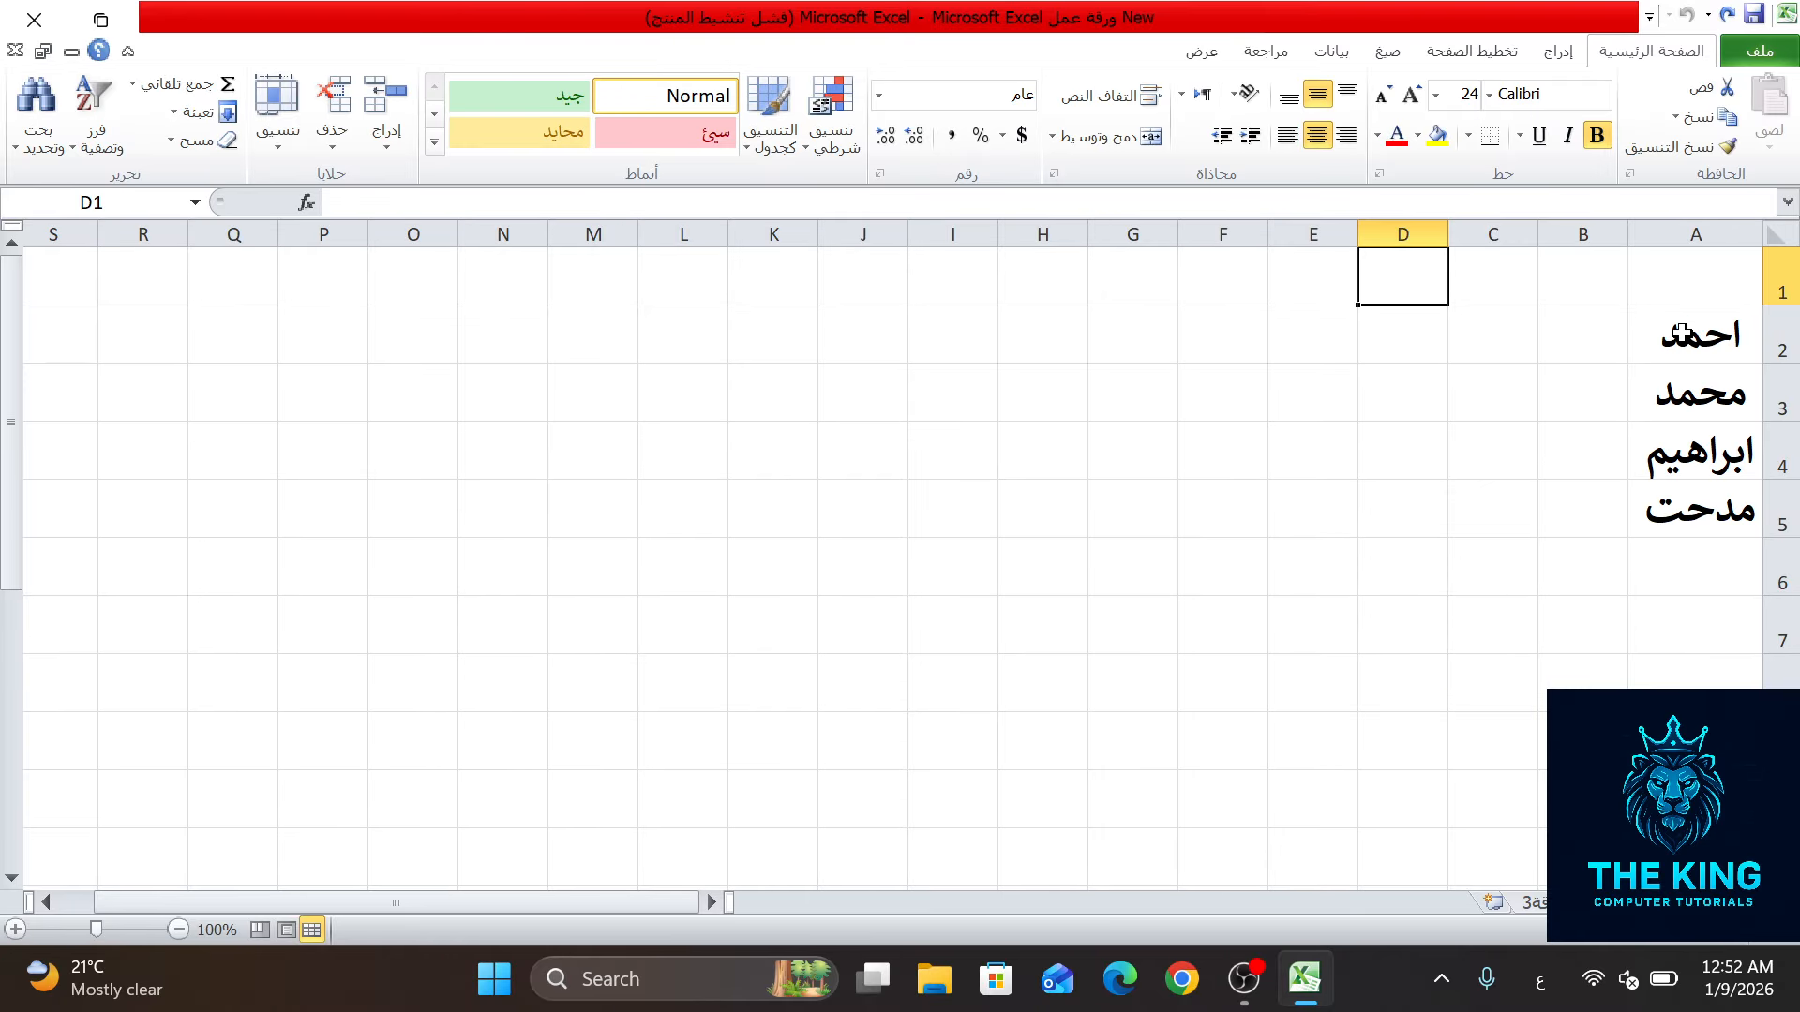
Step: Enter the subject headings علوم, عربي, دراسات and انجليزي in cells B1 to E1
left_click(1595, 283)
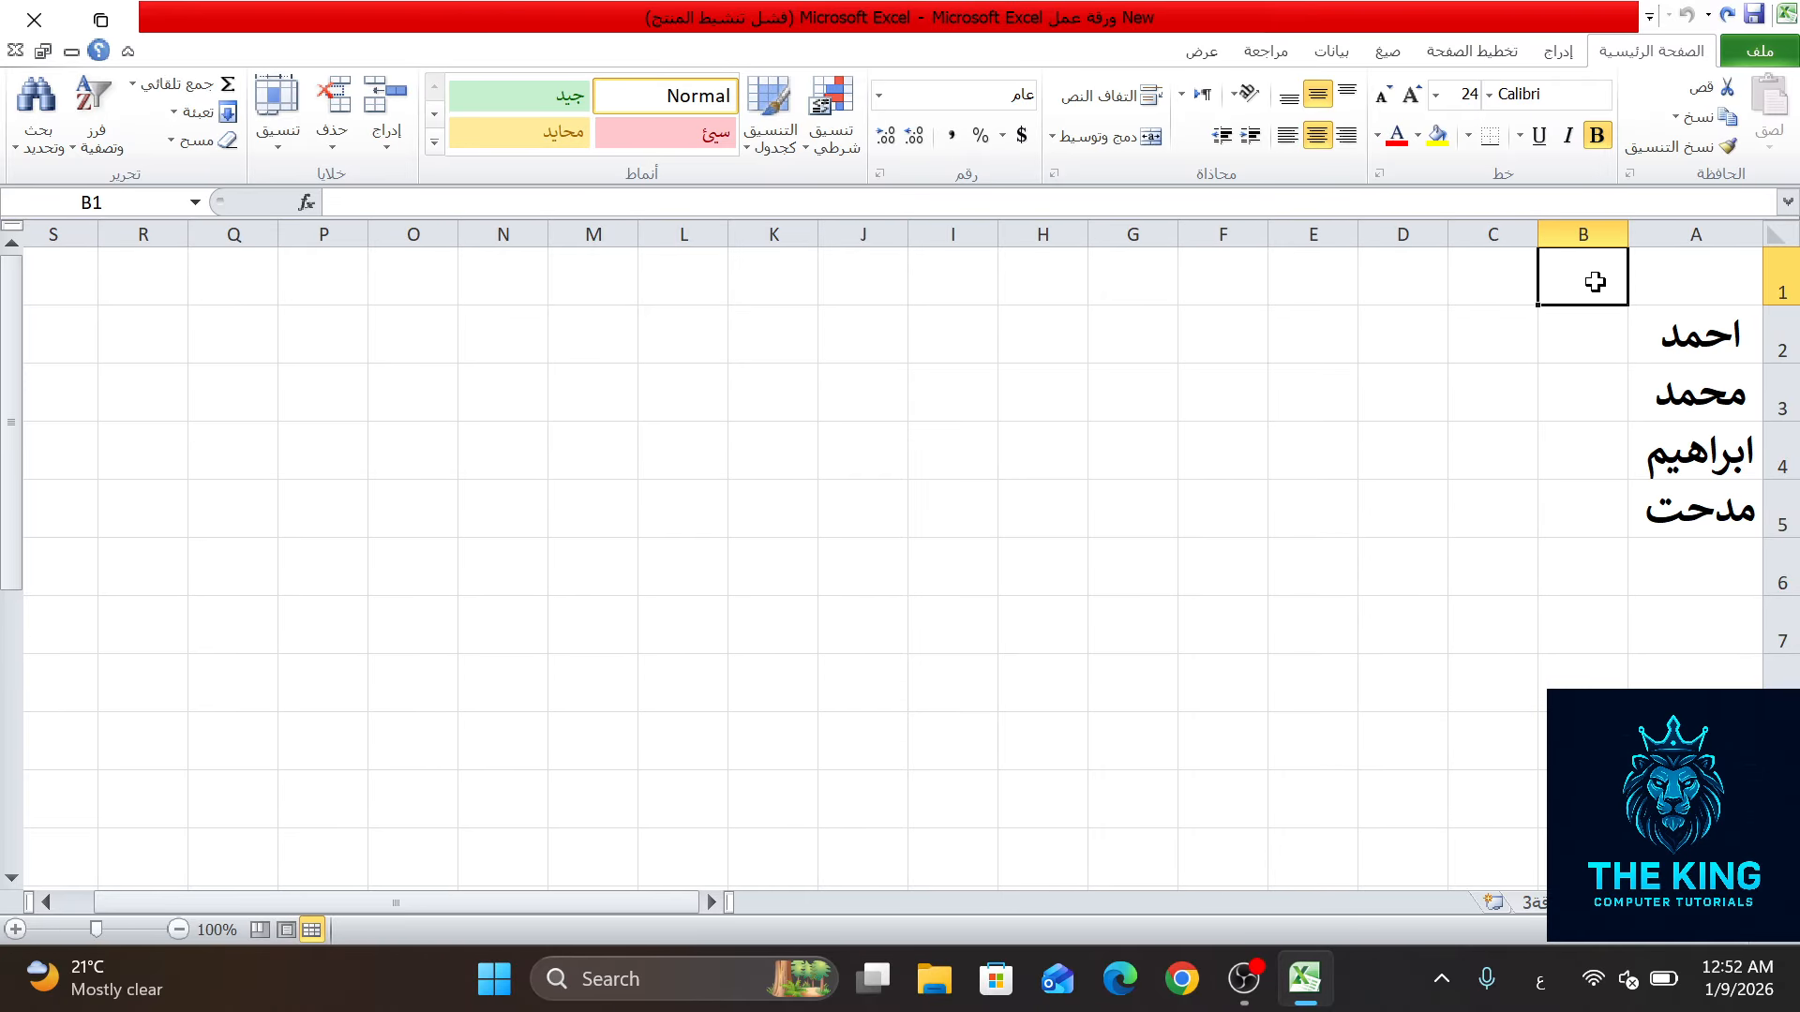
type("علوم")
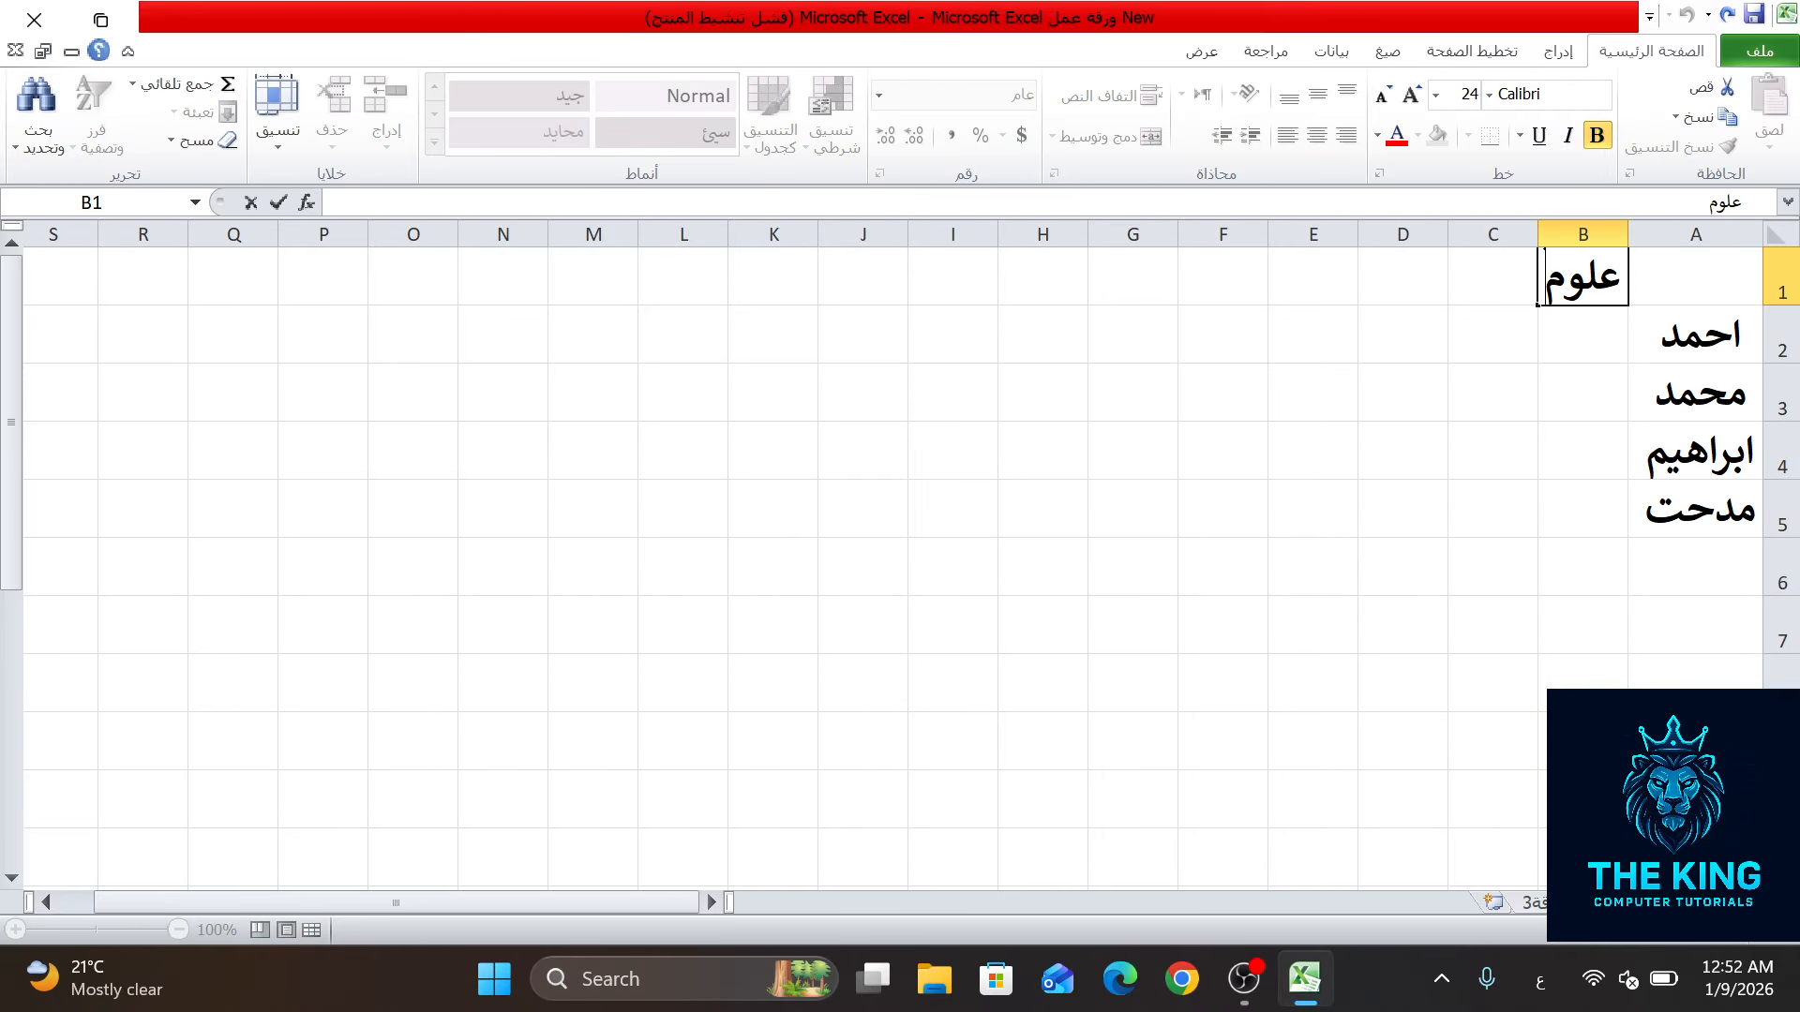
key("Return")
key("Left")
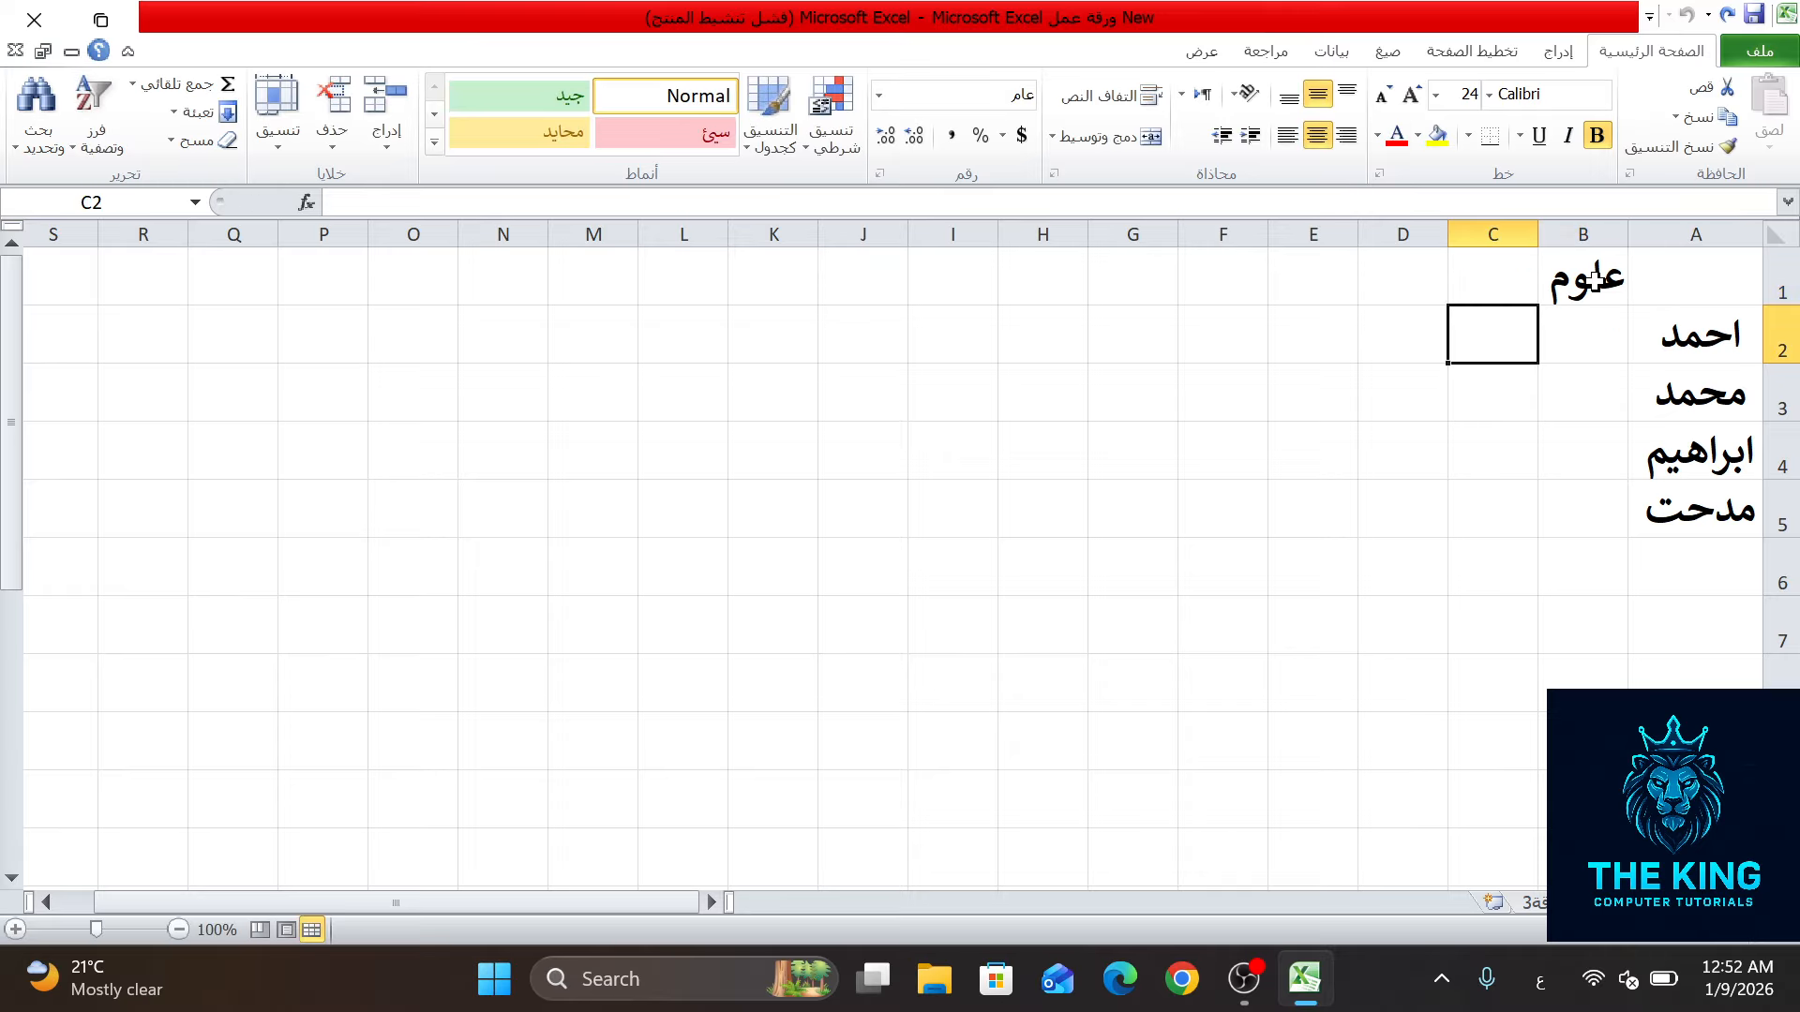
key("Up")
type("عربي")
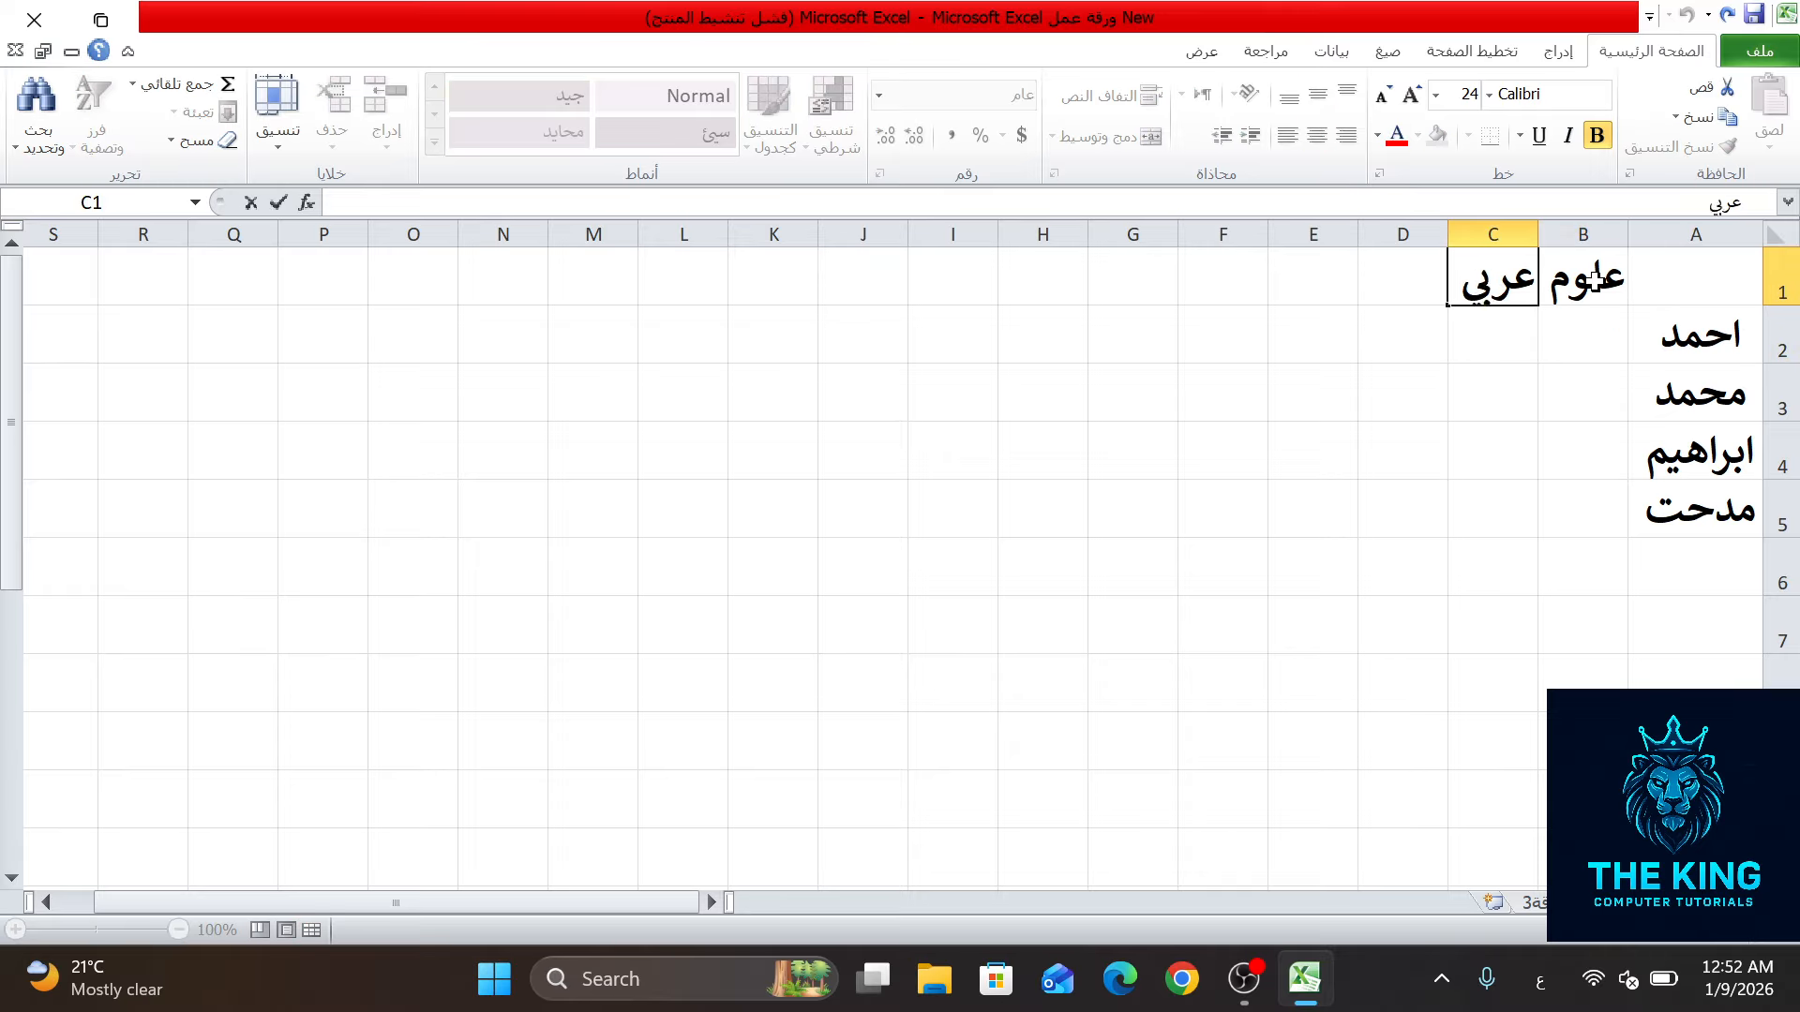
key("Left")
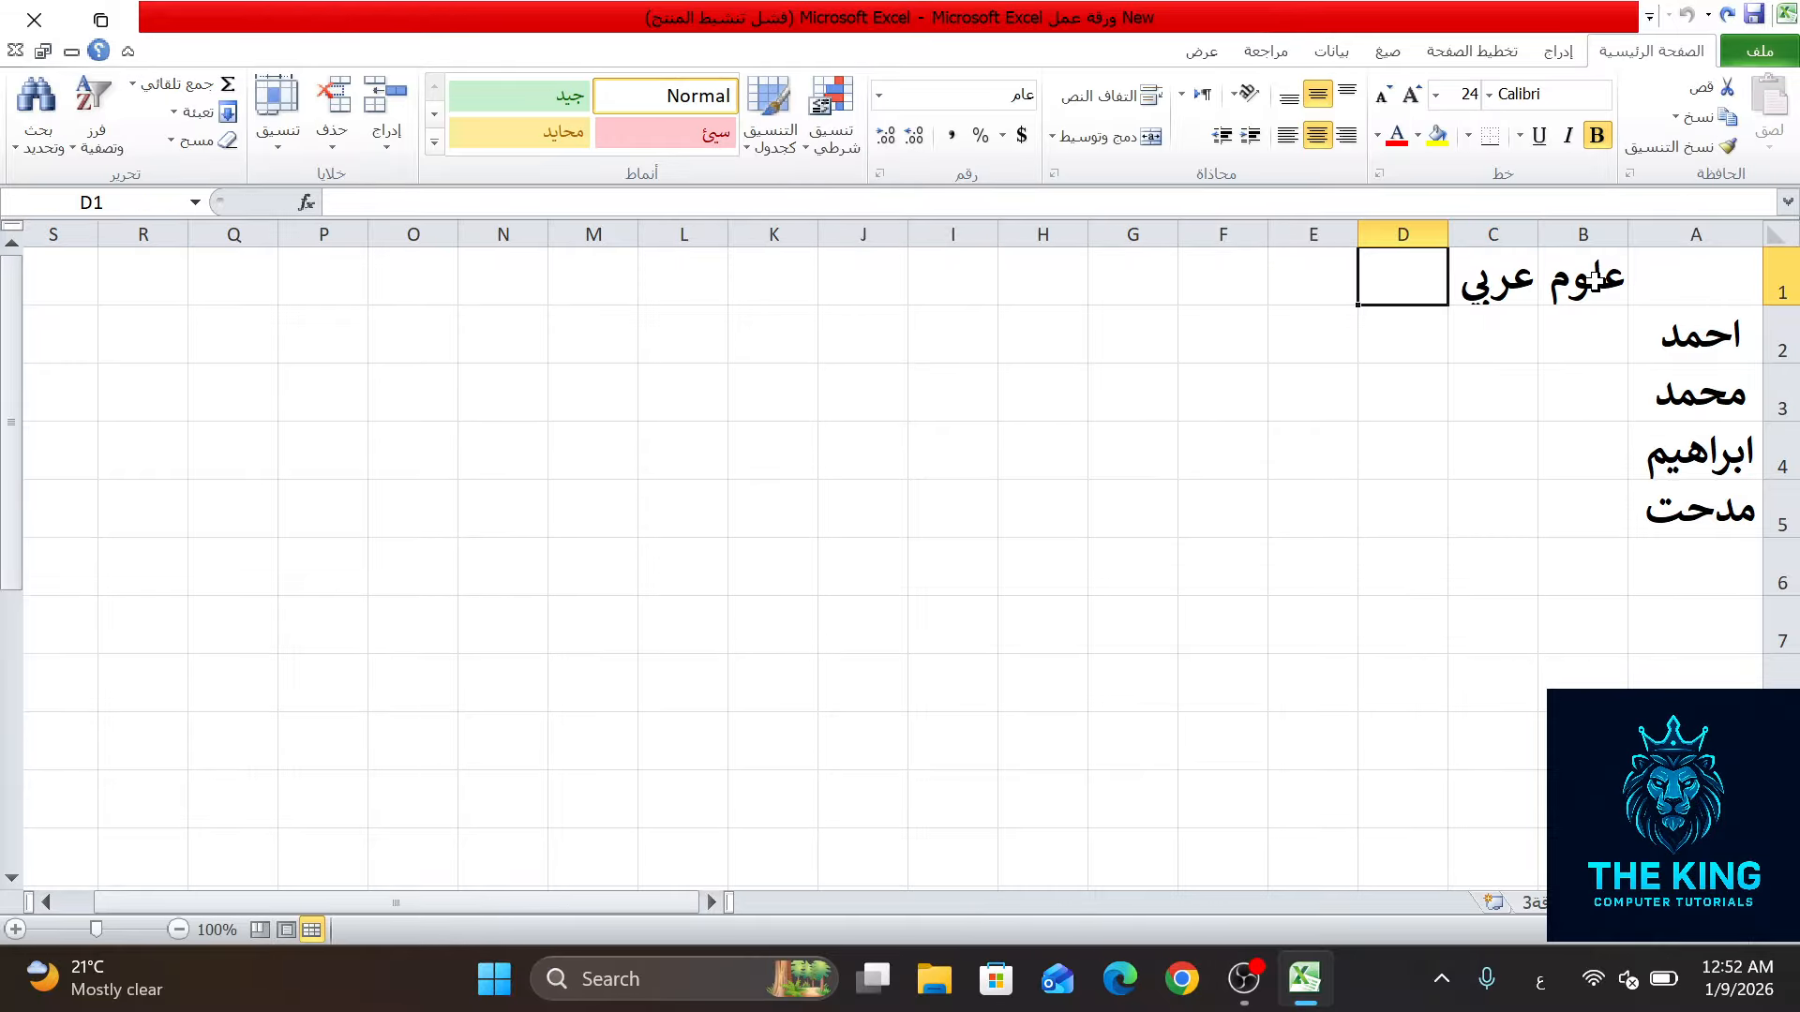
type("دراسات")
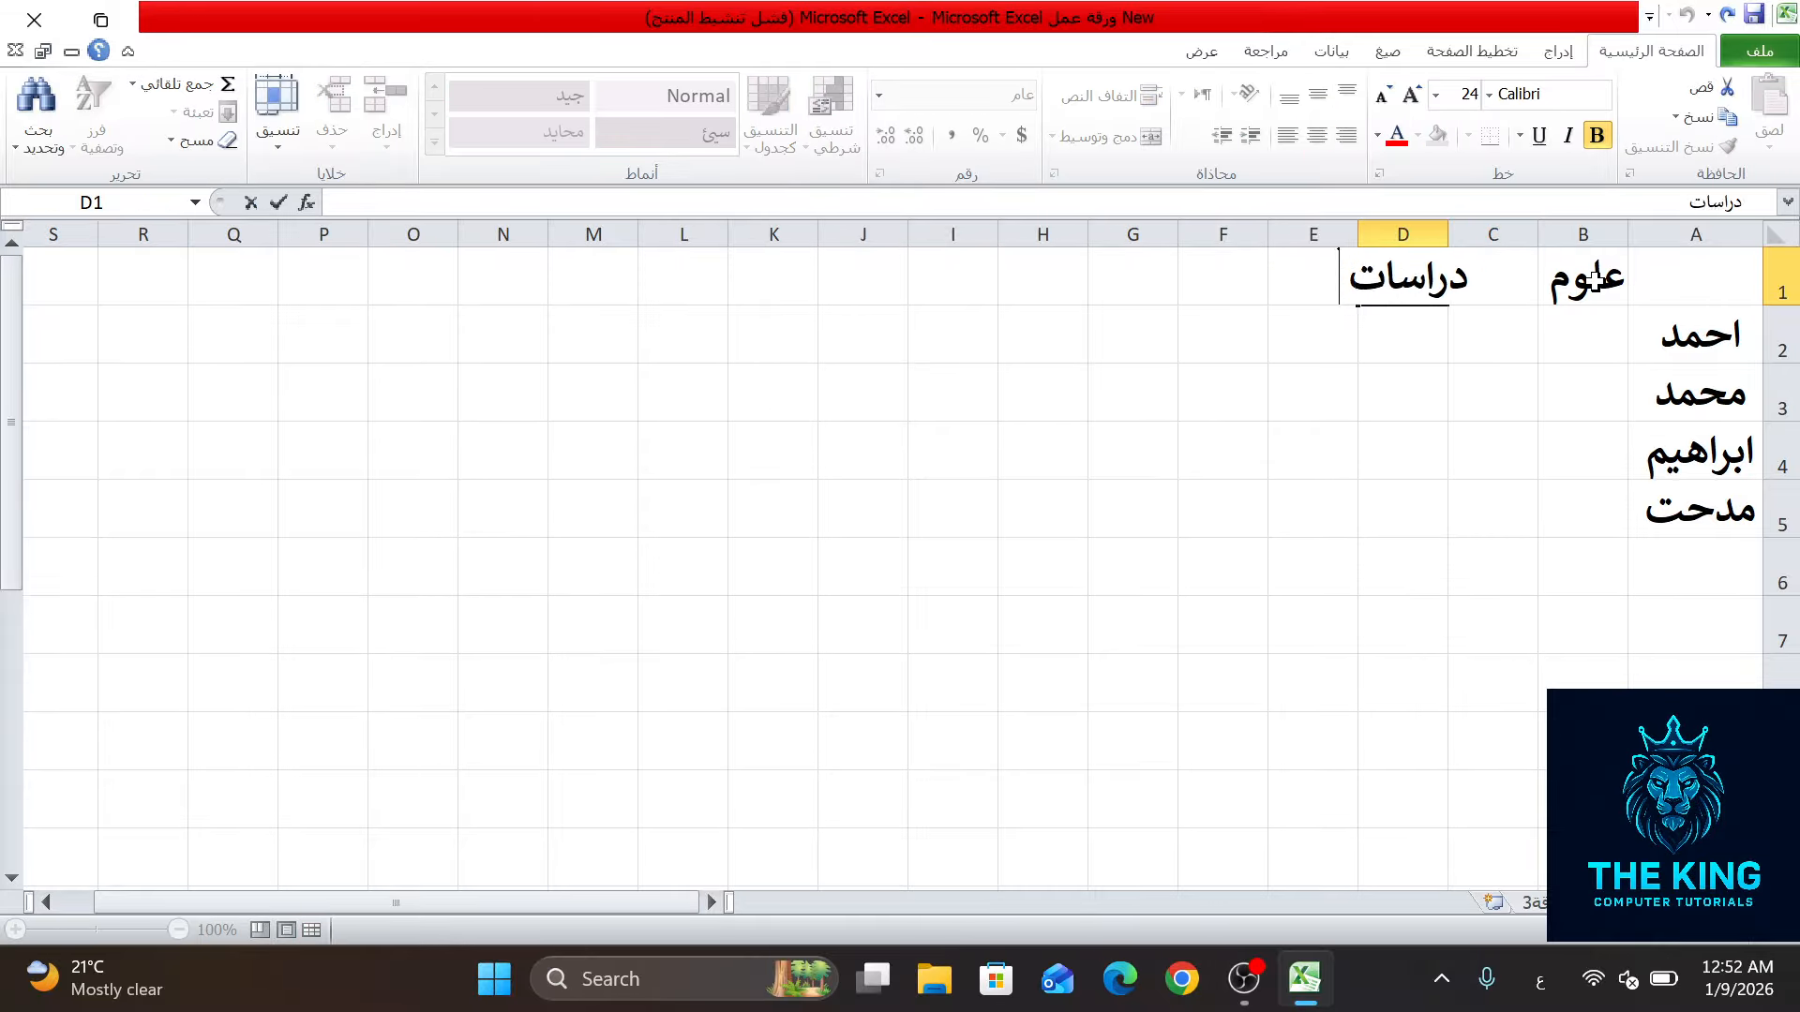
key("Left")
type("ان")
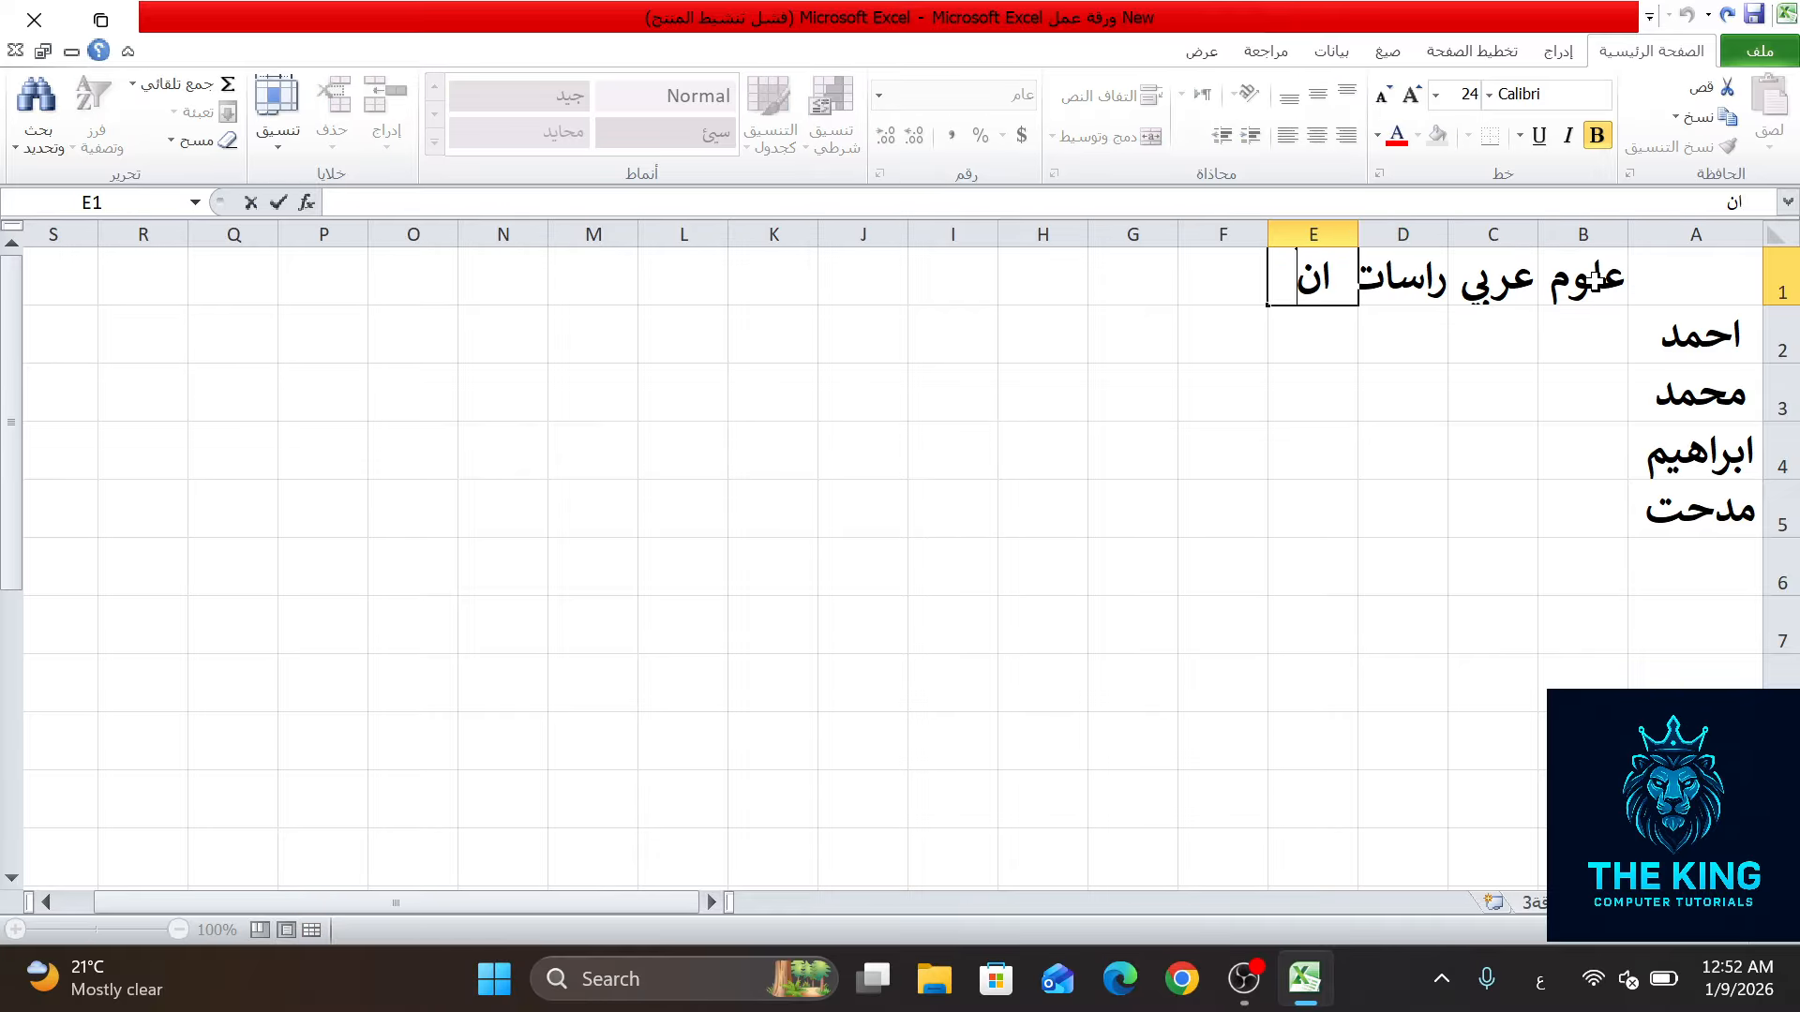
type("جليزي")
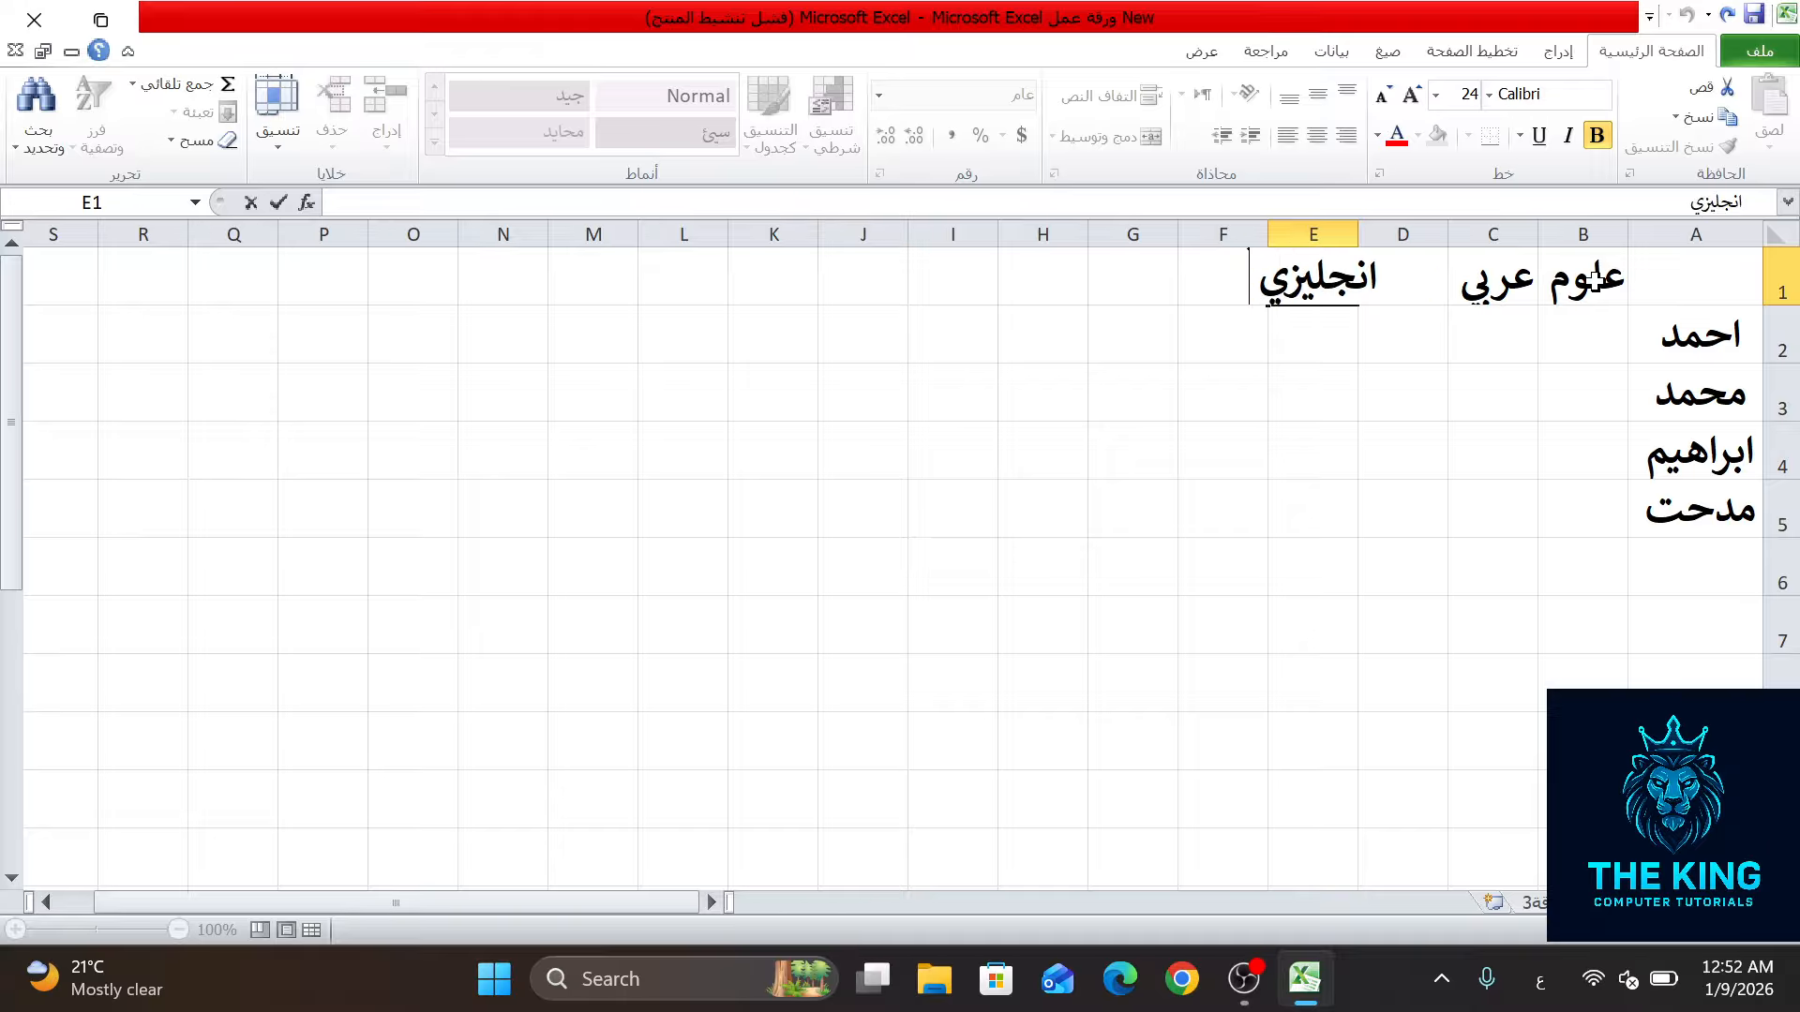
left_click(1528, 445)
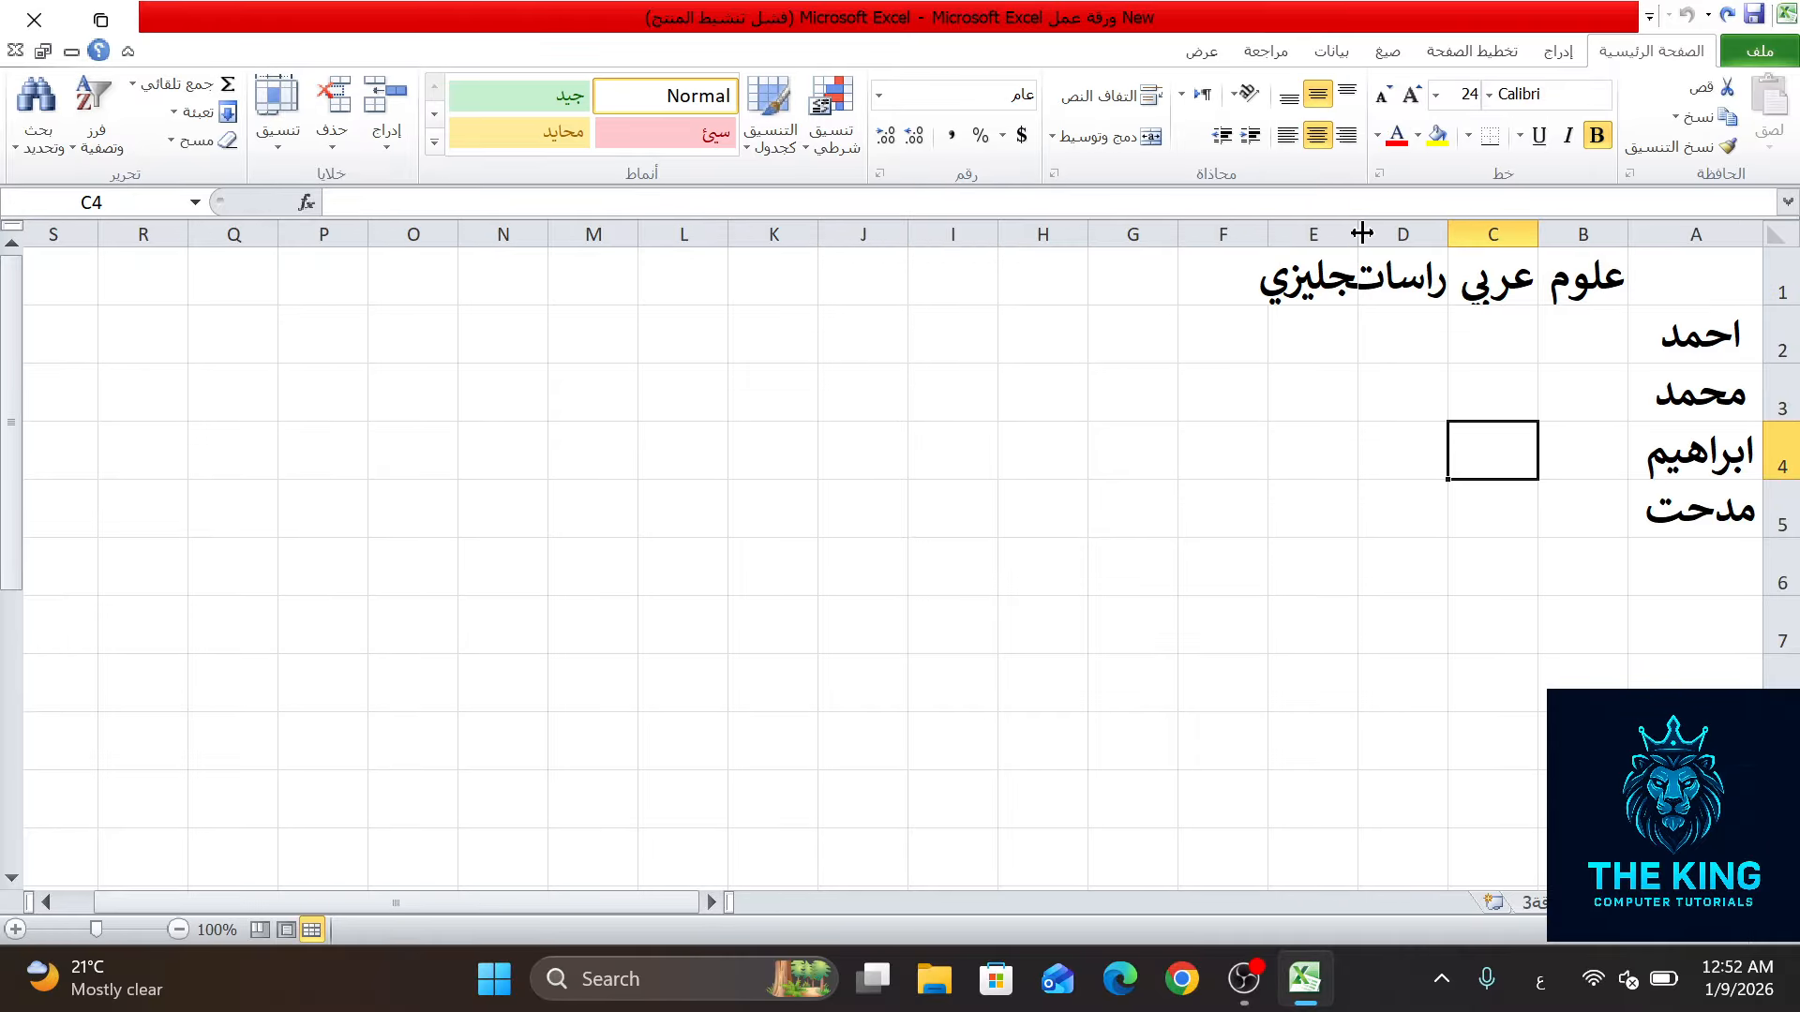
left_click_drag(1614, 227, 1432, 223)
left_click(1444, 223)
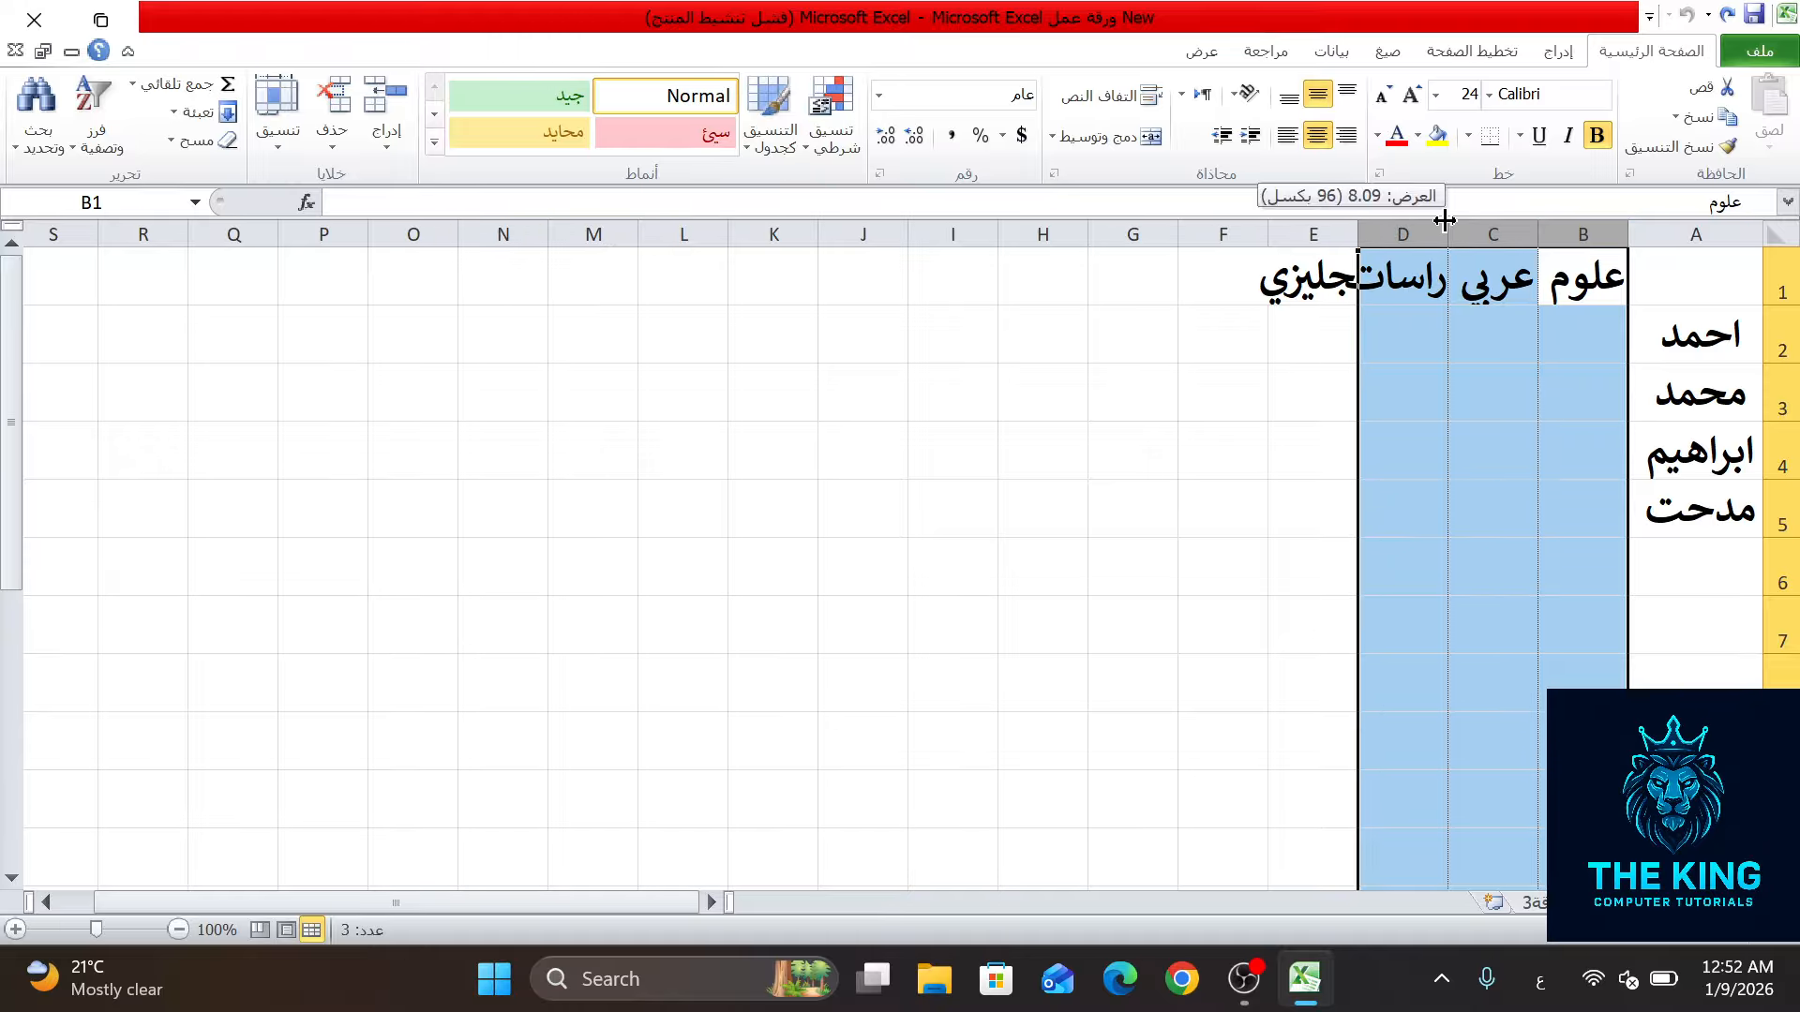
double_click(1415, 324)
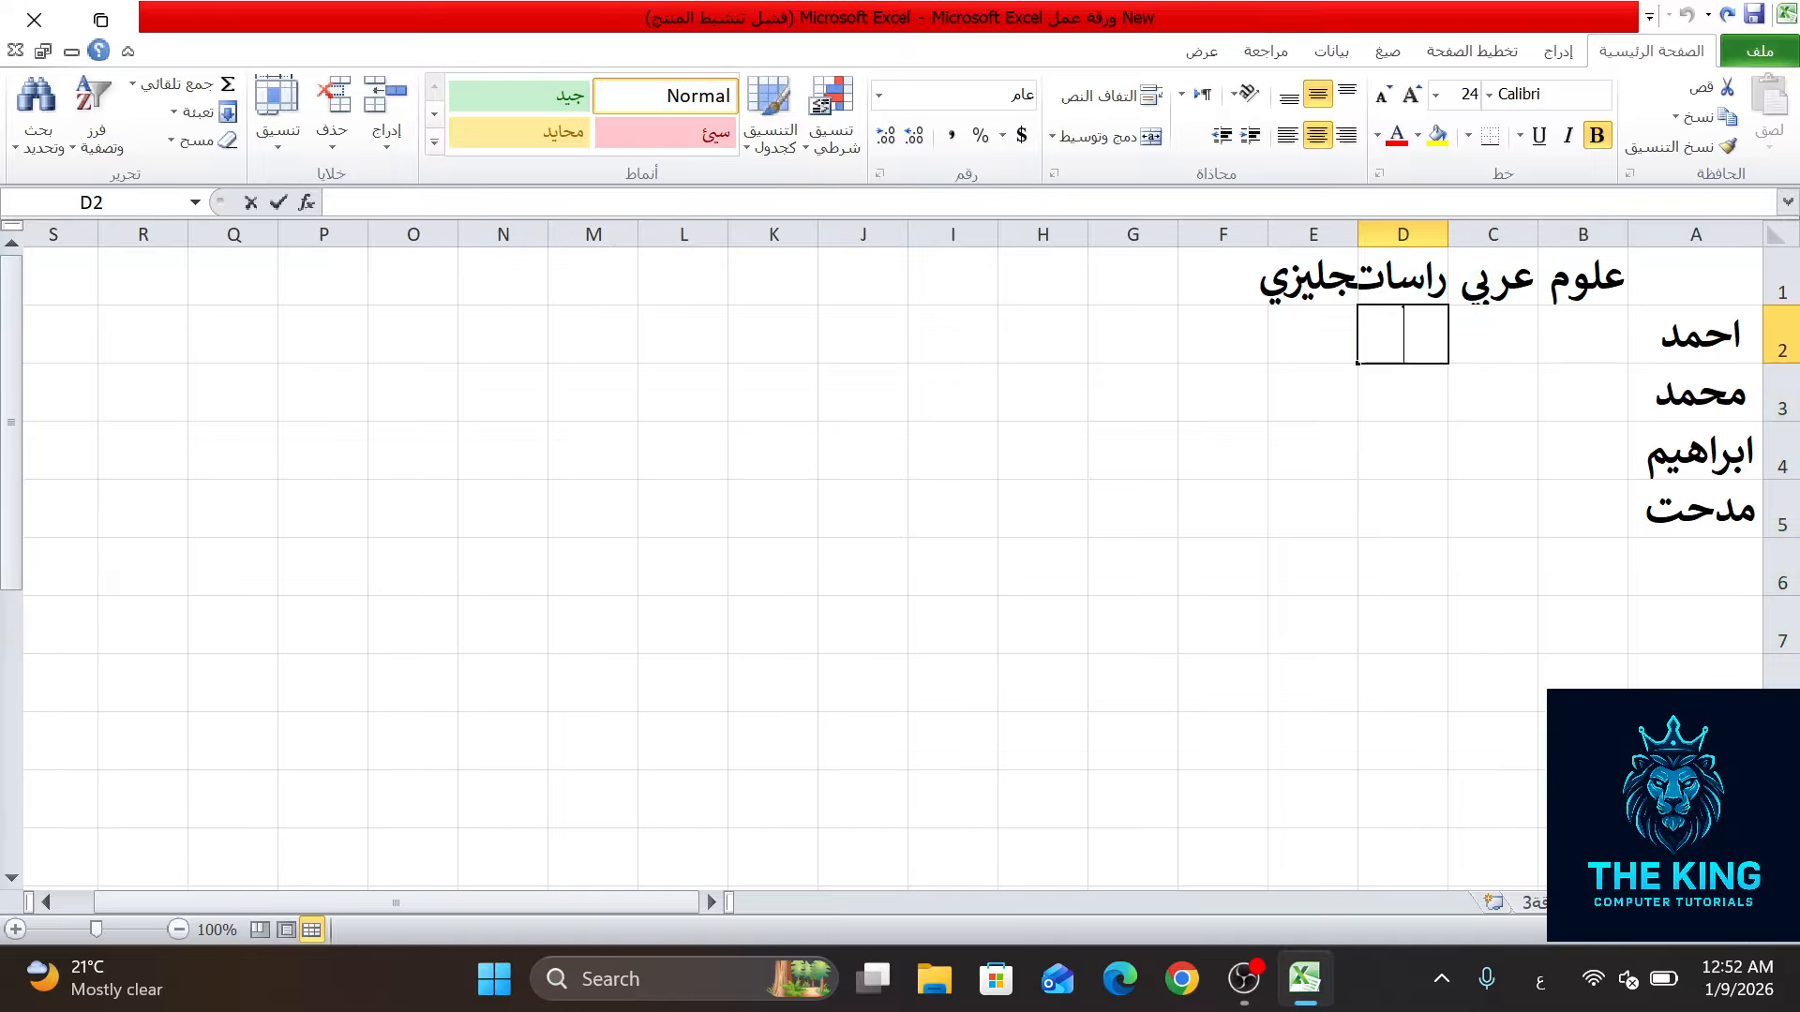
left_click(1541, 227)
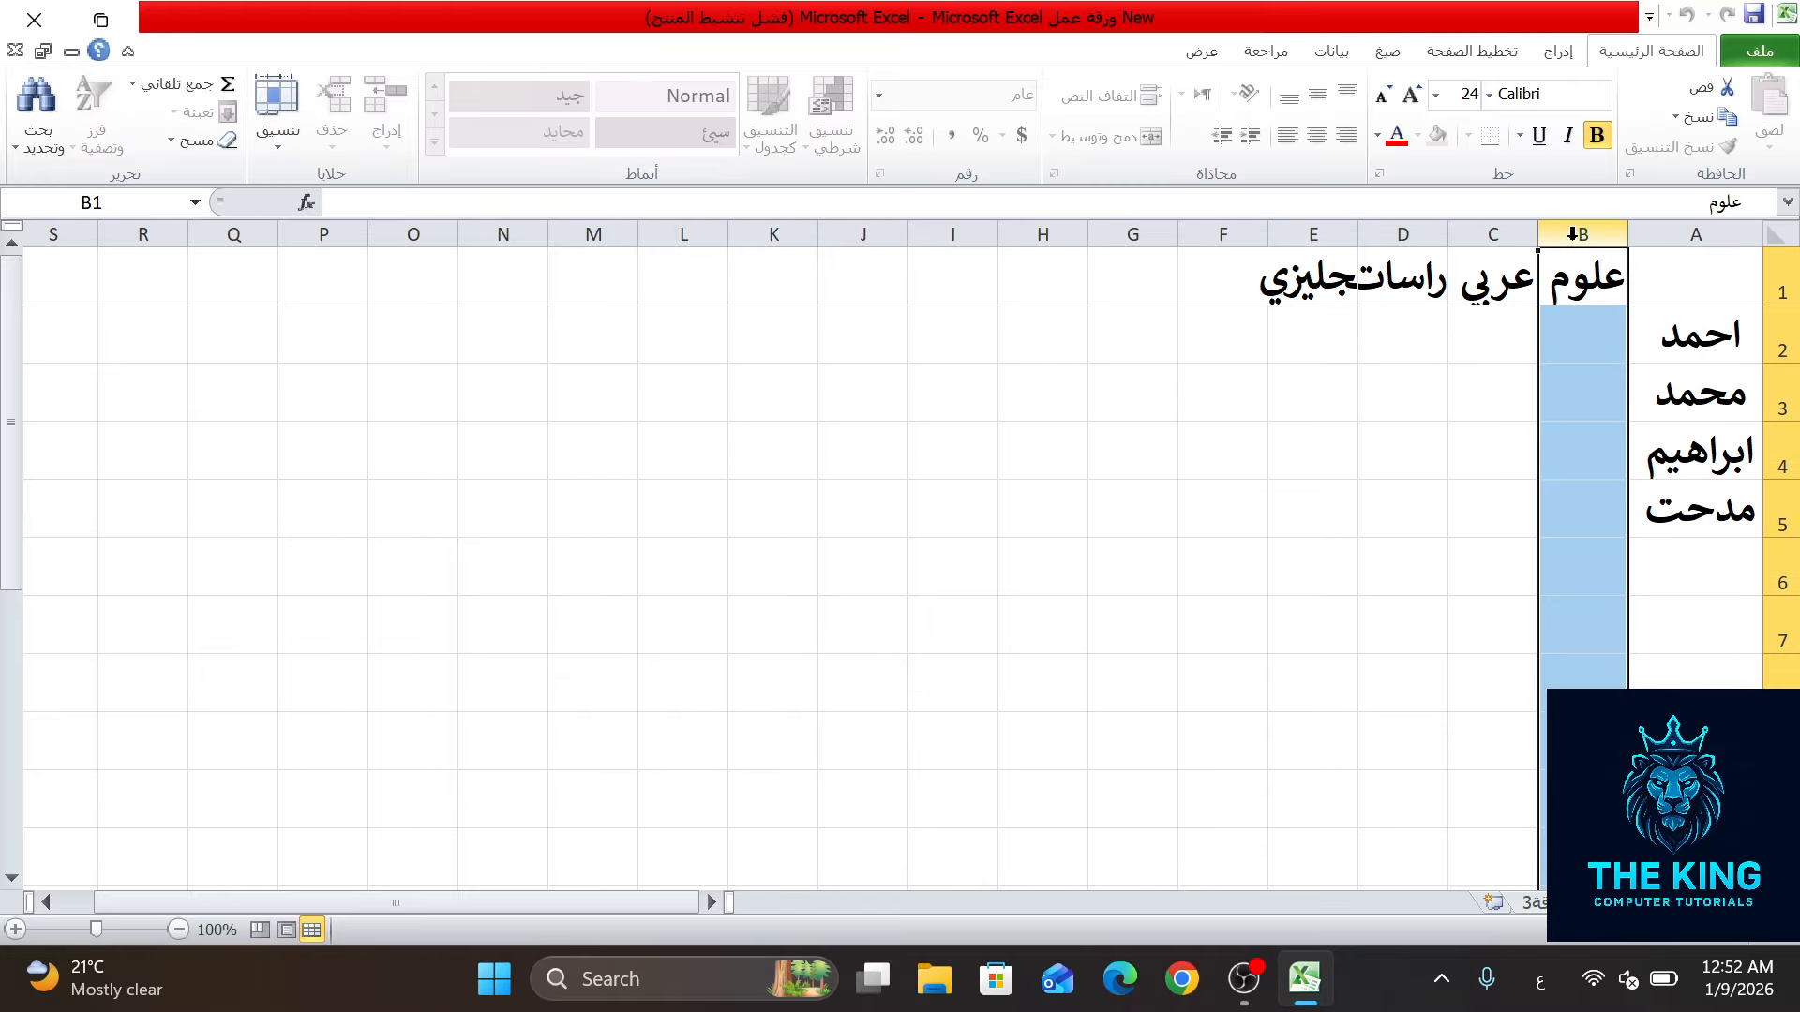
Step: Fit the widths of columns A to F to their contents so each subject heading fits its cell
left_click(1668, 230)
left_click_drag(1668, 230, 1275, 232)
left_click(1301, 267)
left_click_drag(1235, 234, 1631, 239)
double_click(1631, 239)
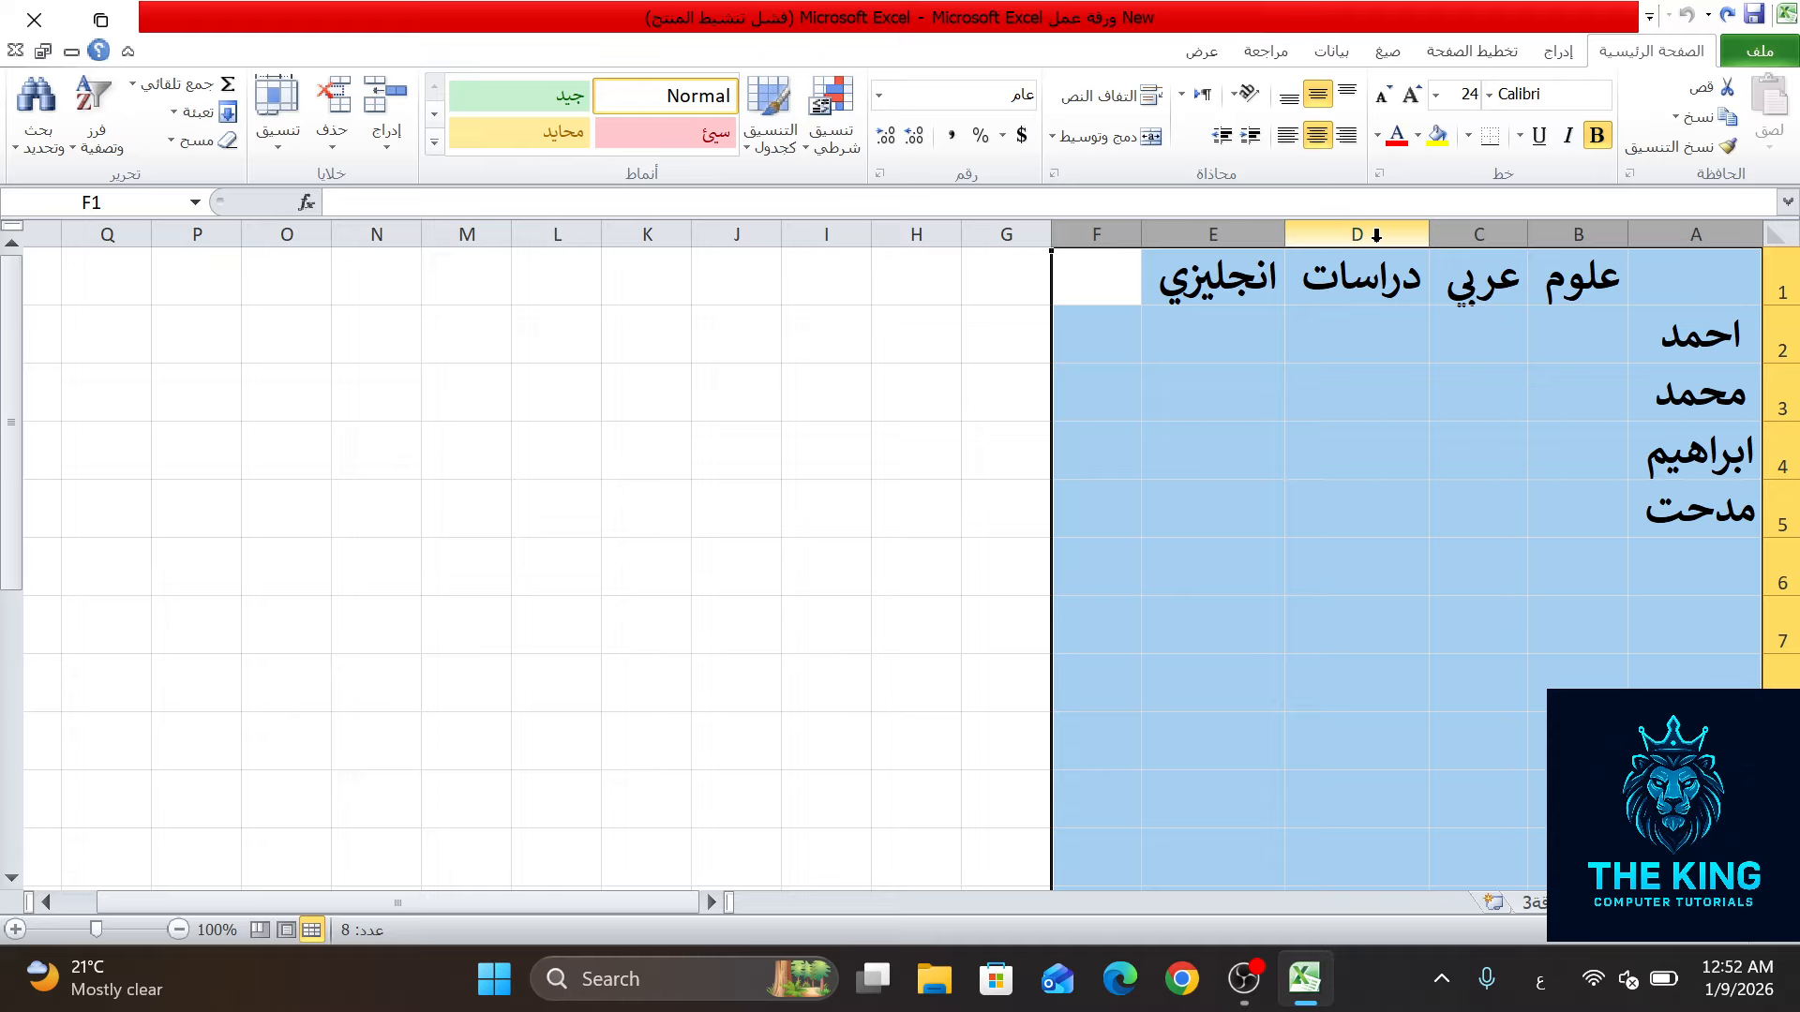
left_click(1356, 290)
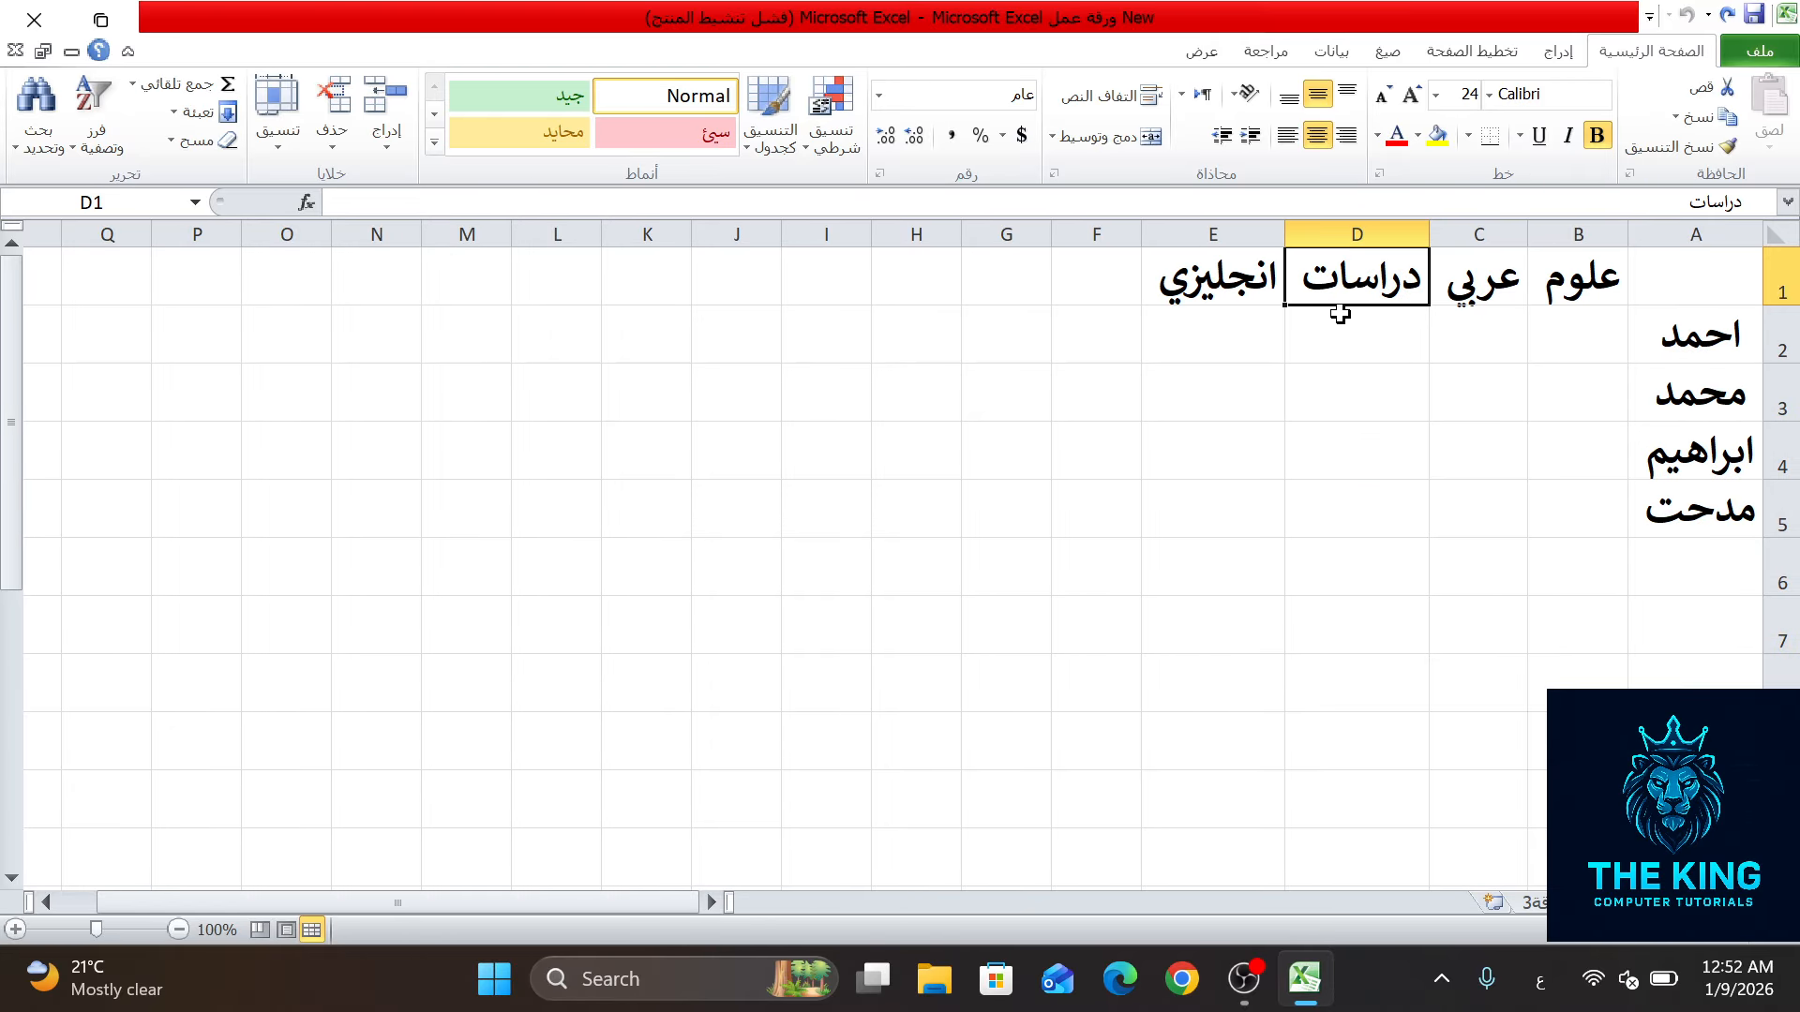
left_click(1347, 327)
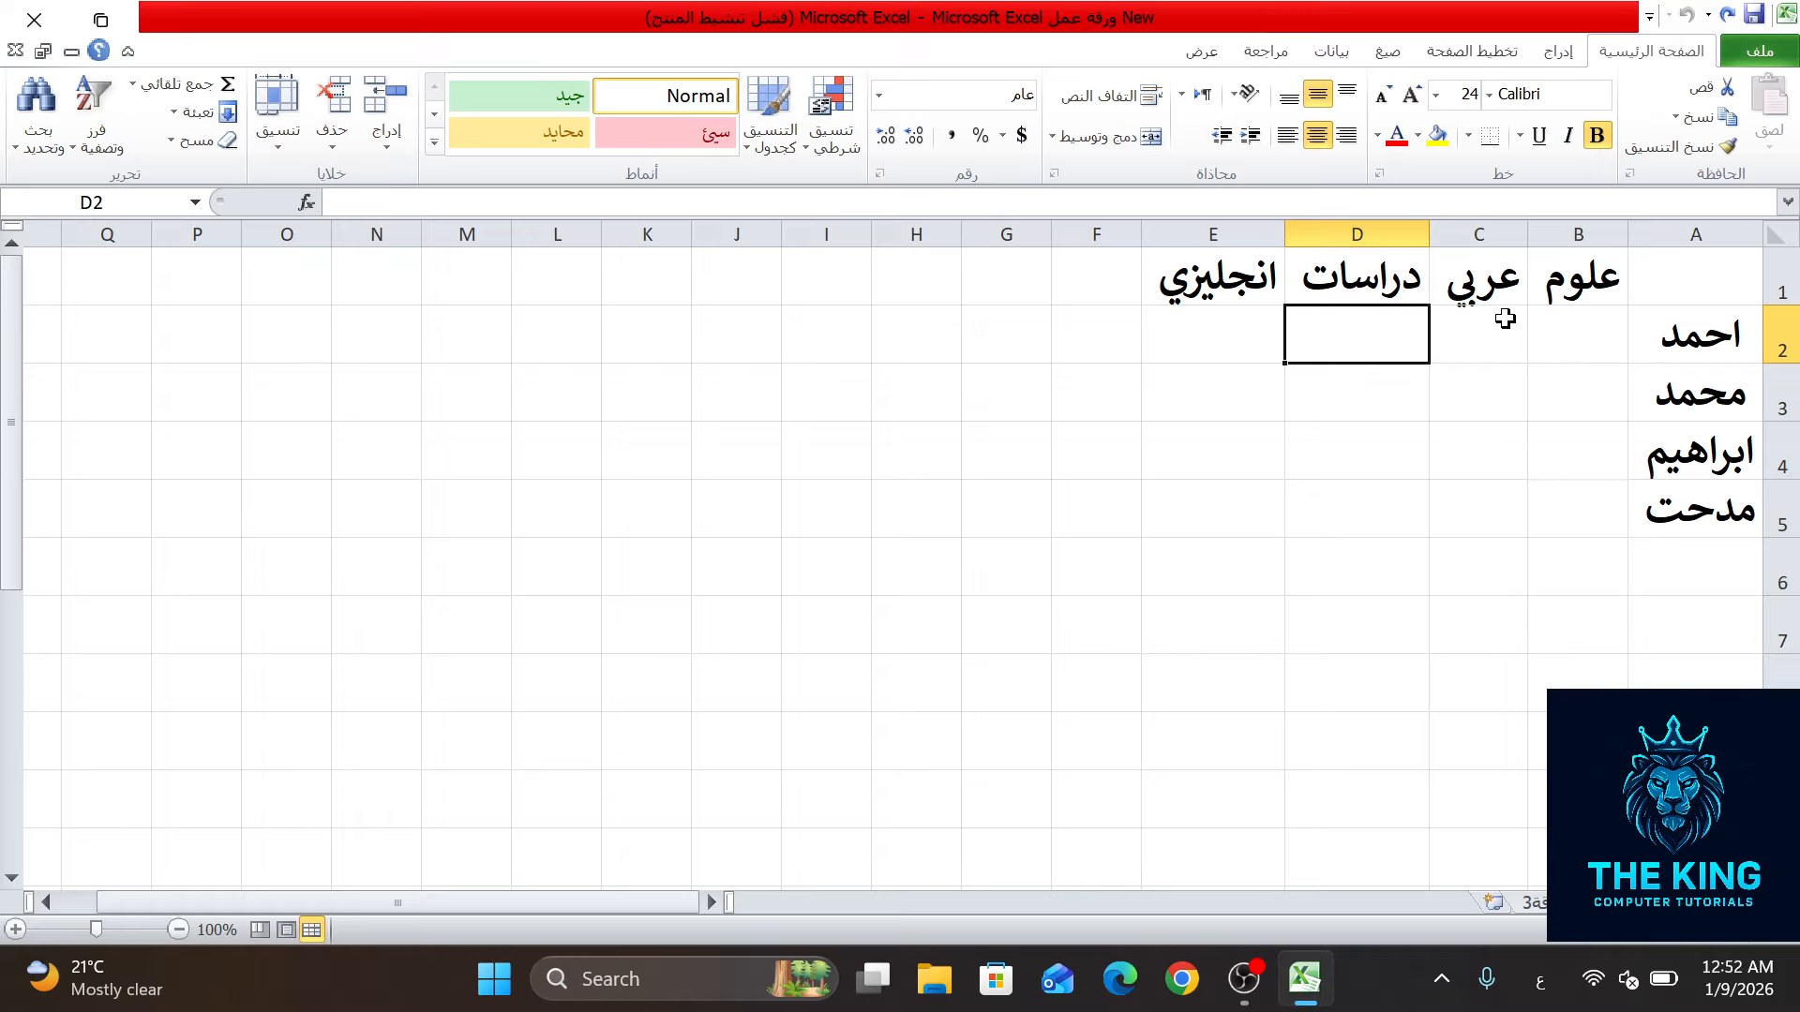
Step: Enter the first student's scores 90, 80, 89 and 78 in cells B2 to E2
left_click(1555, 333)
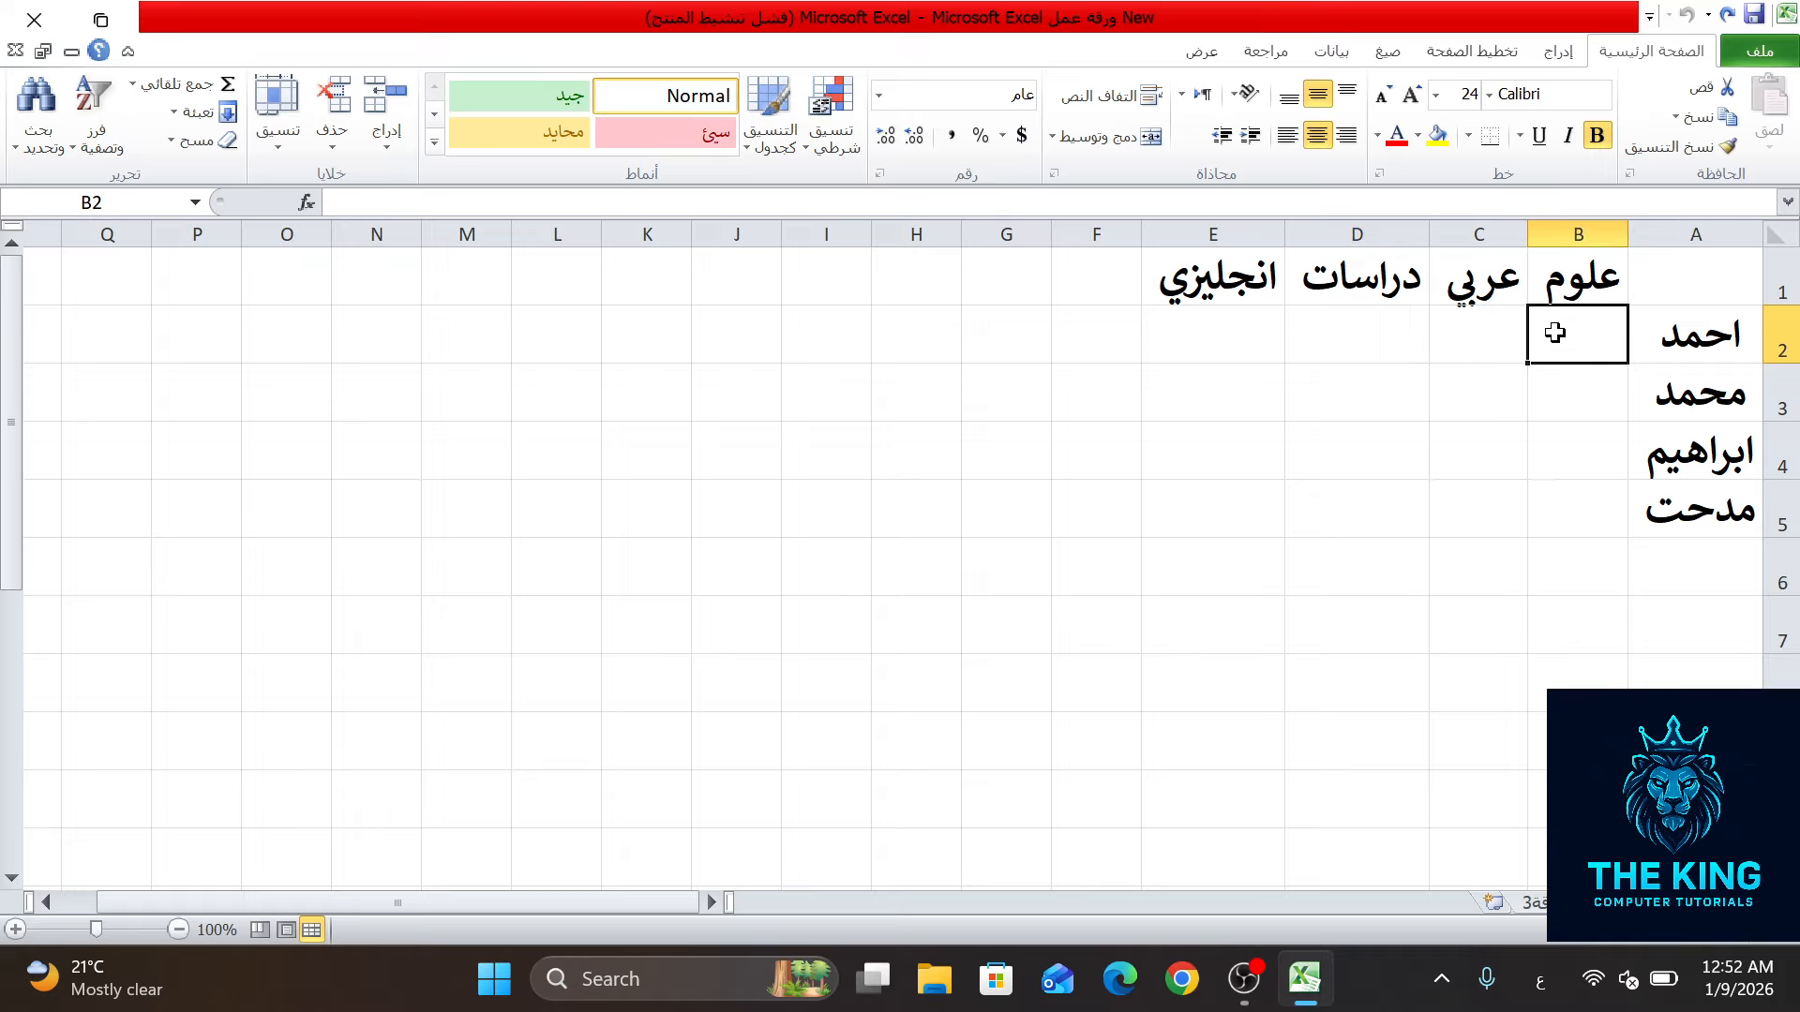
type("90")
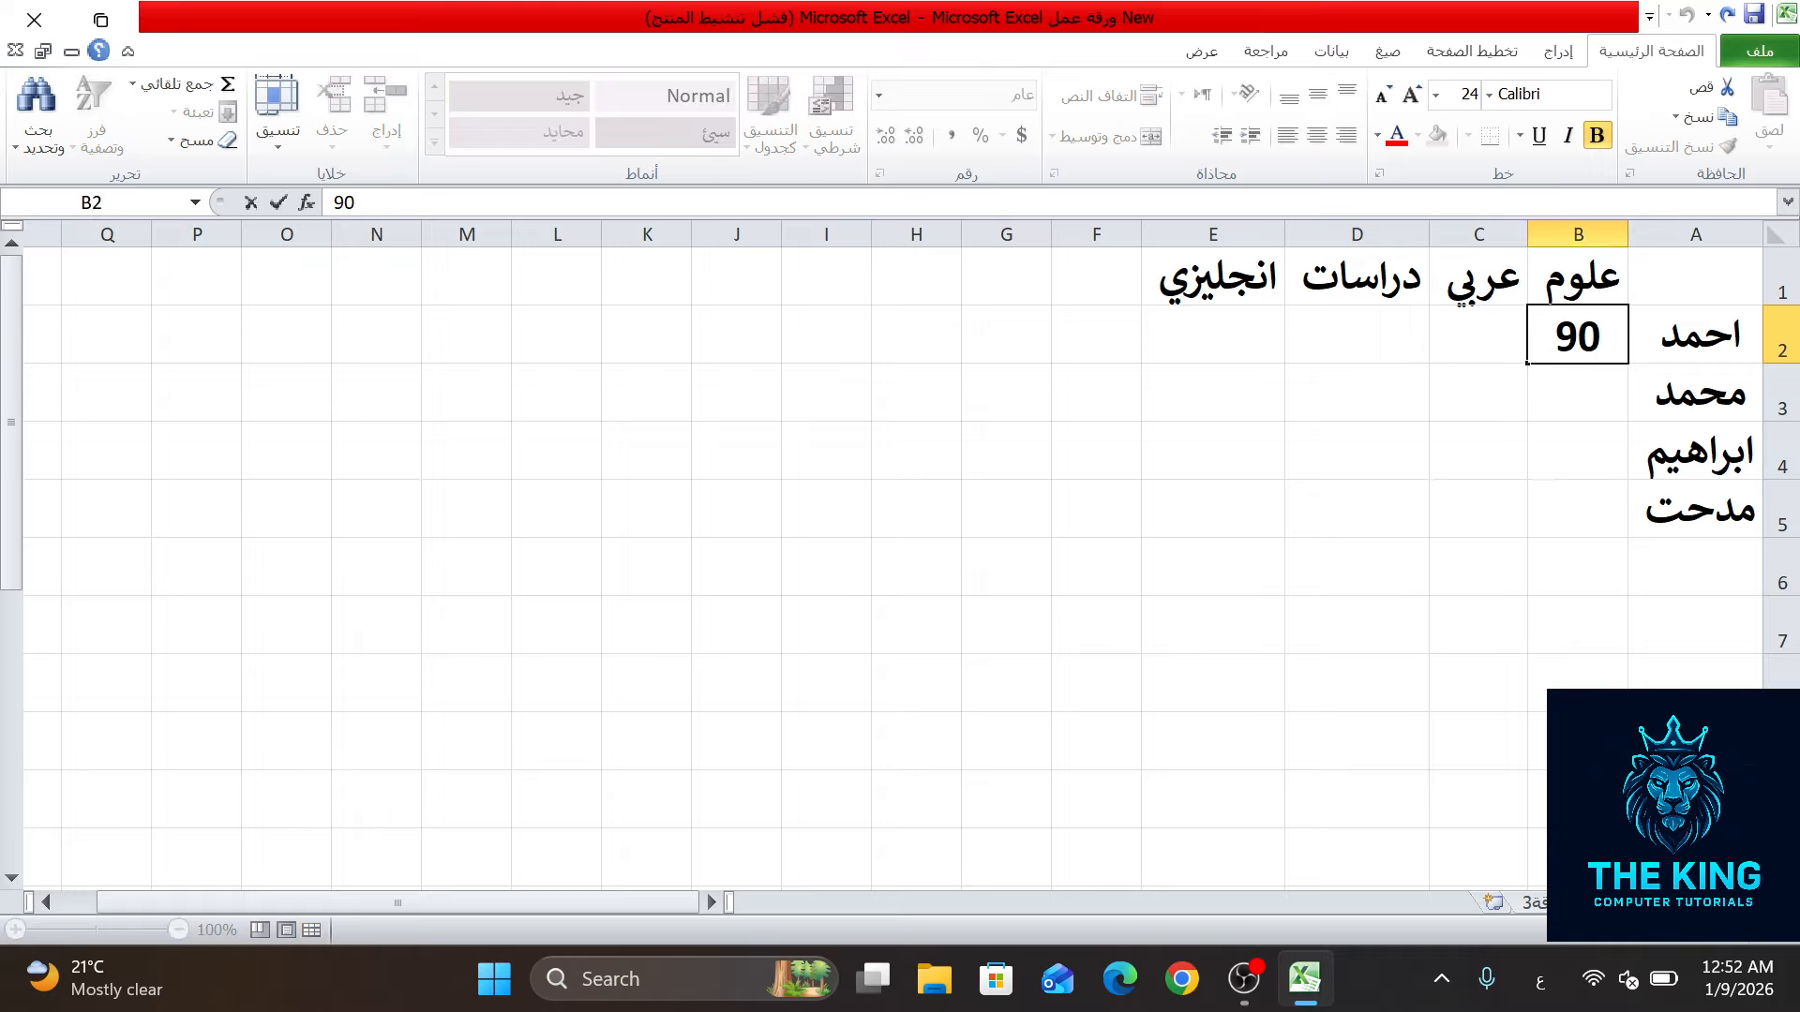
key("Tab")
type("80")
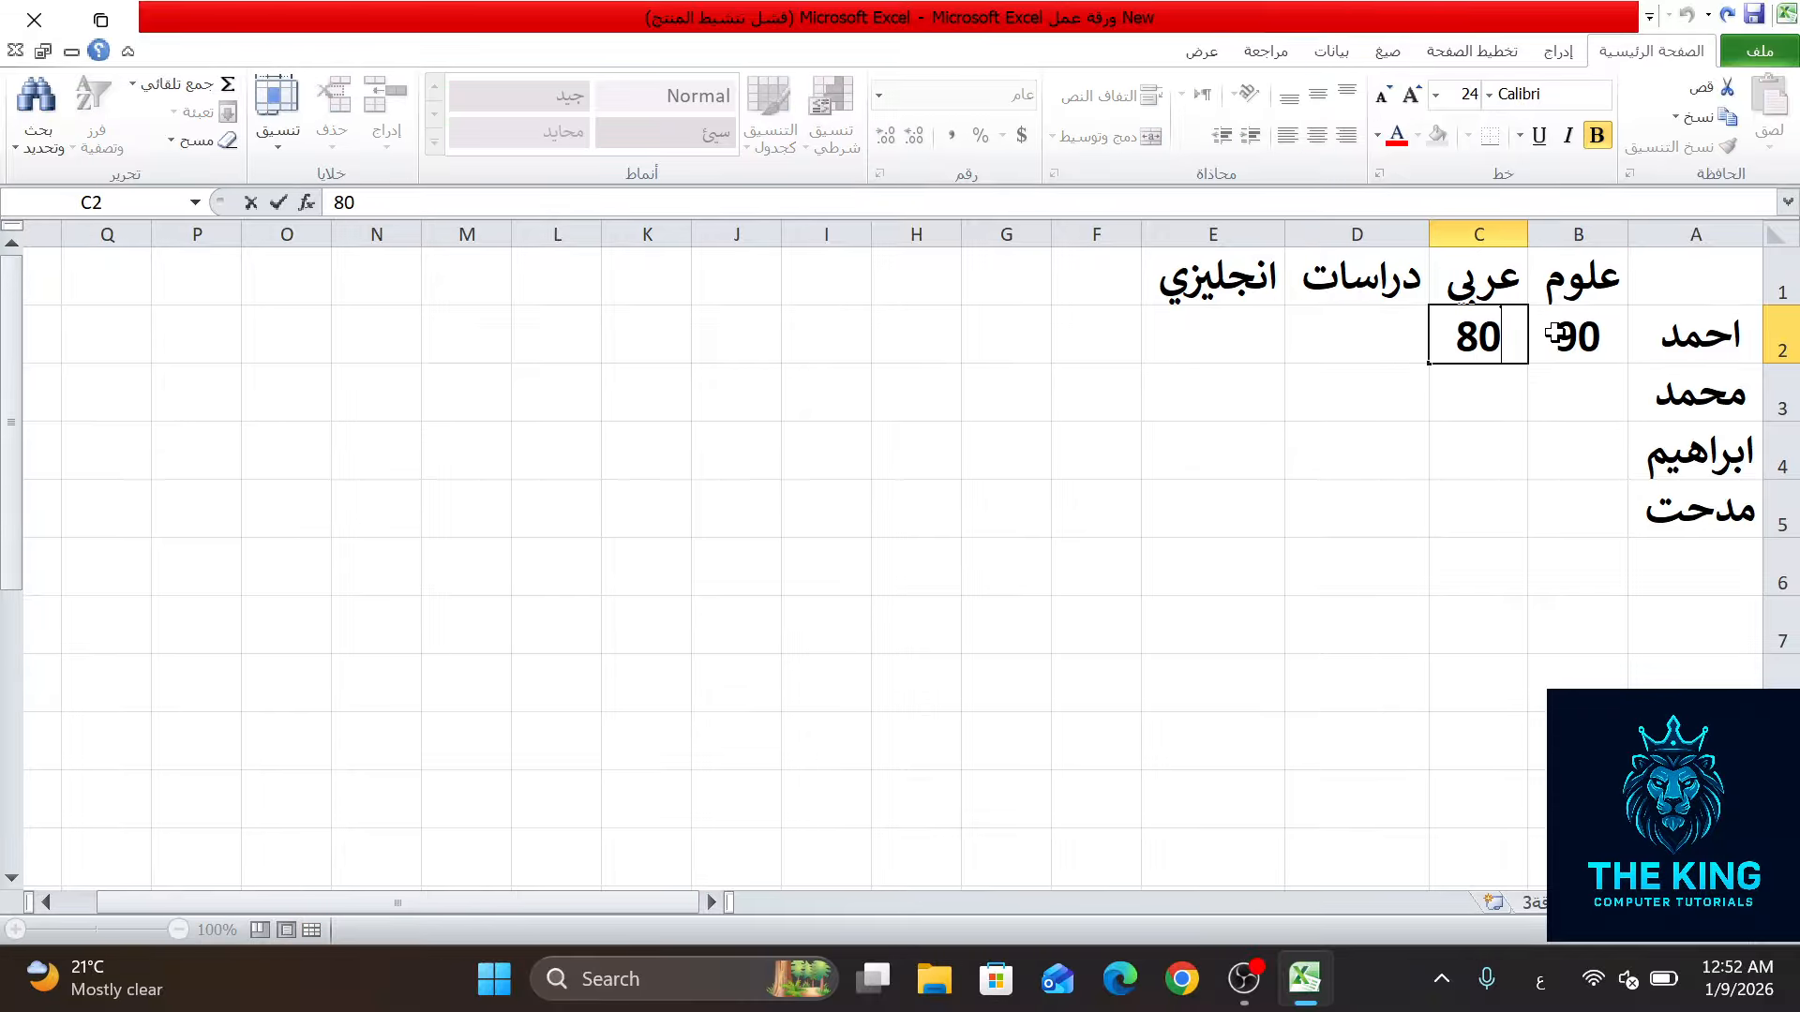
key("Tab")
type("8")
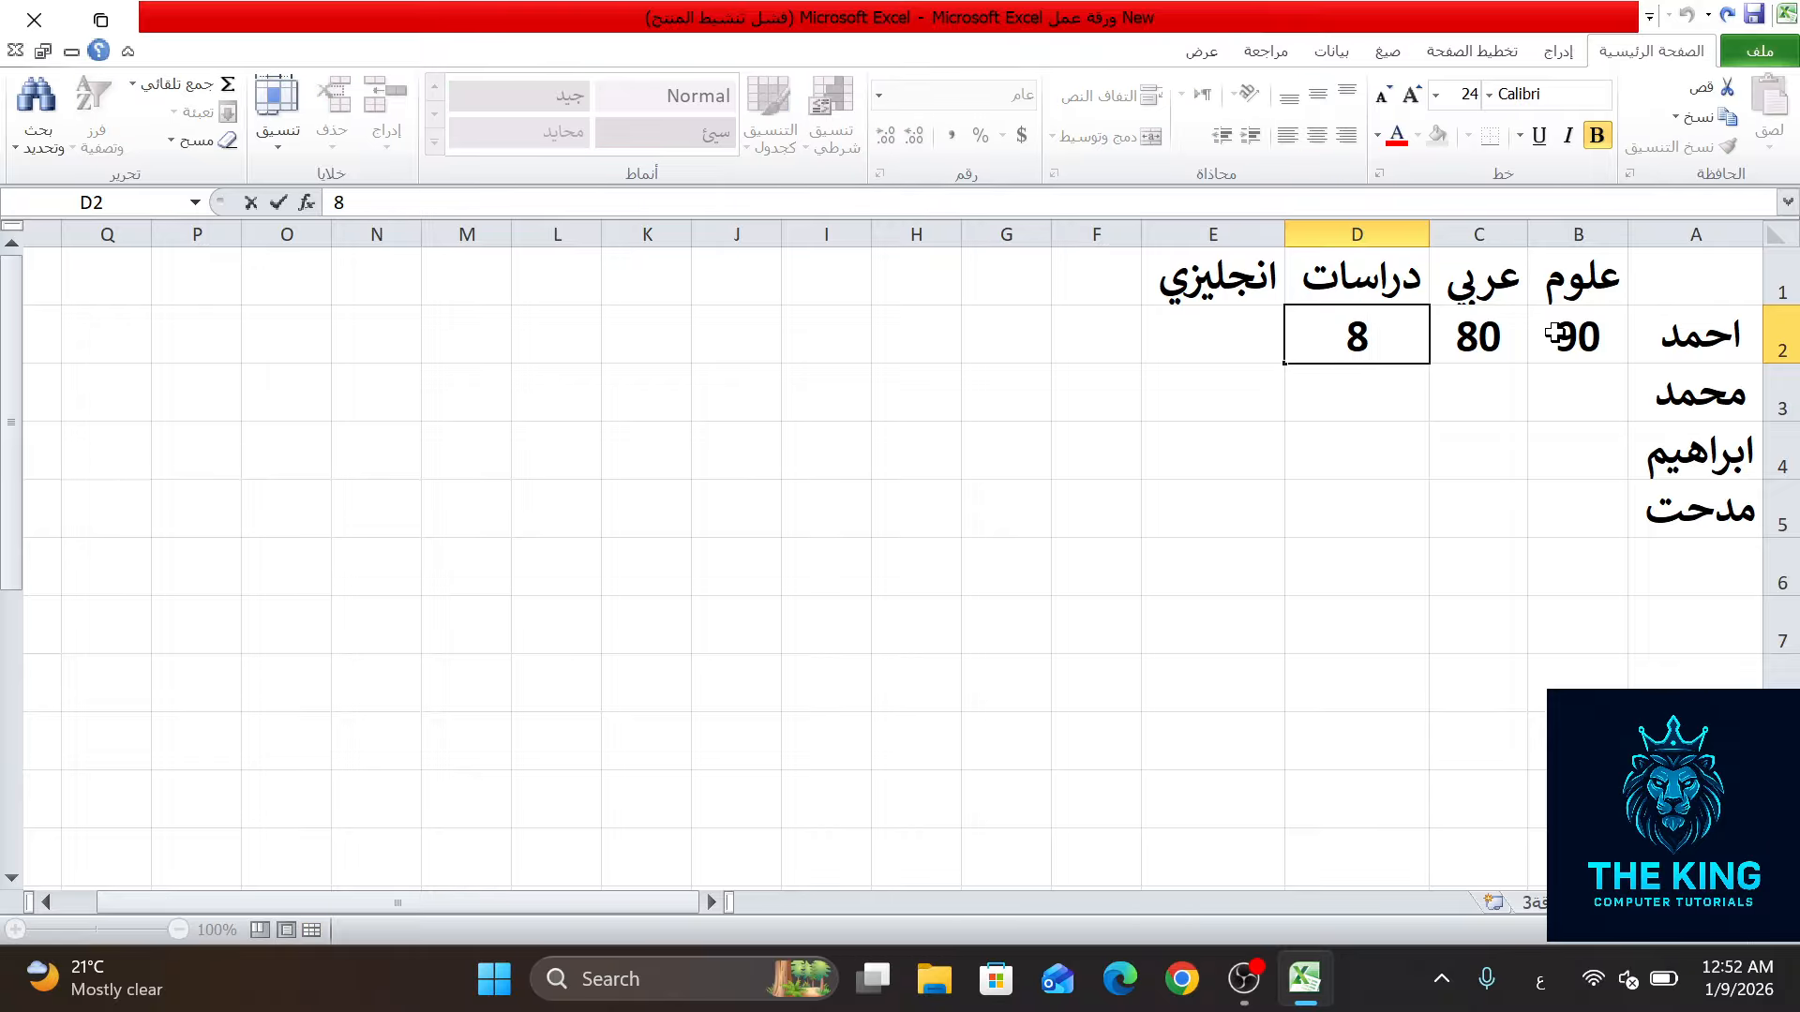
type("9")
key("Tab")
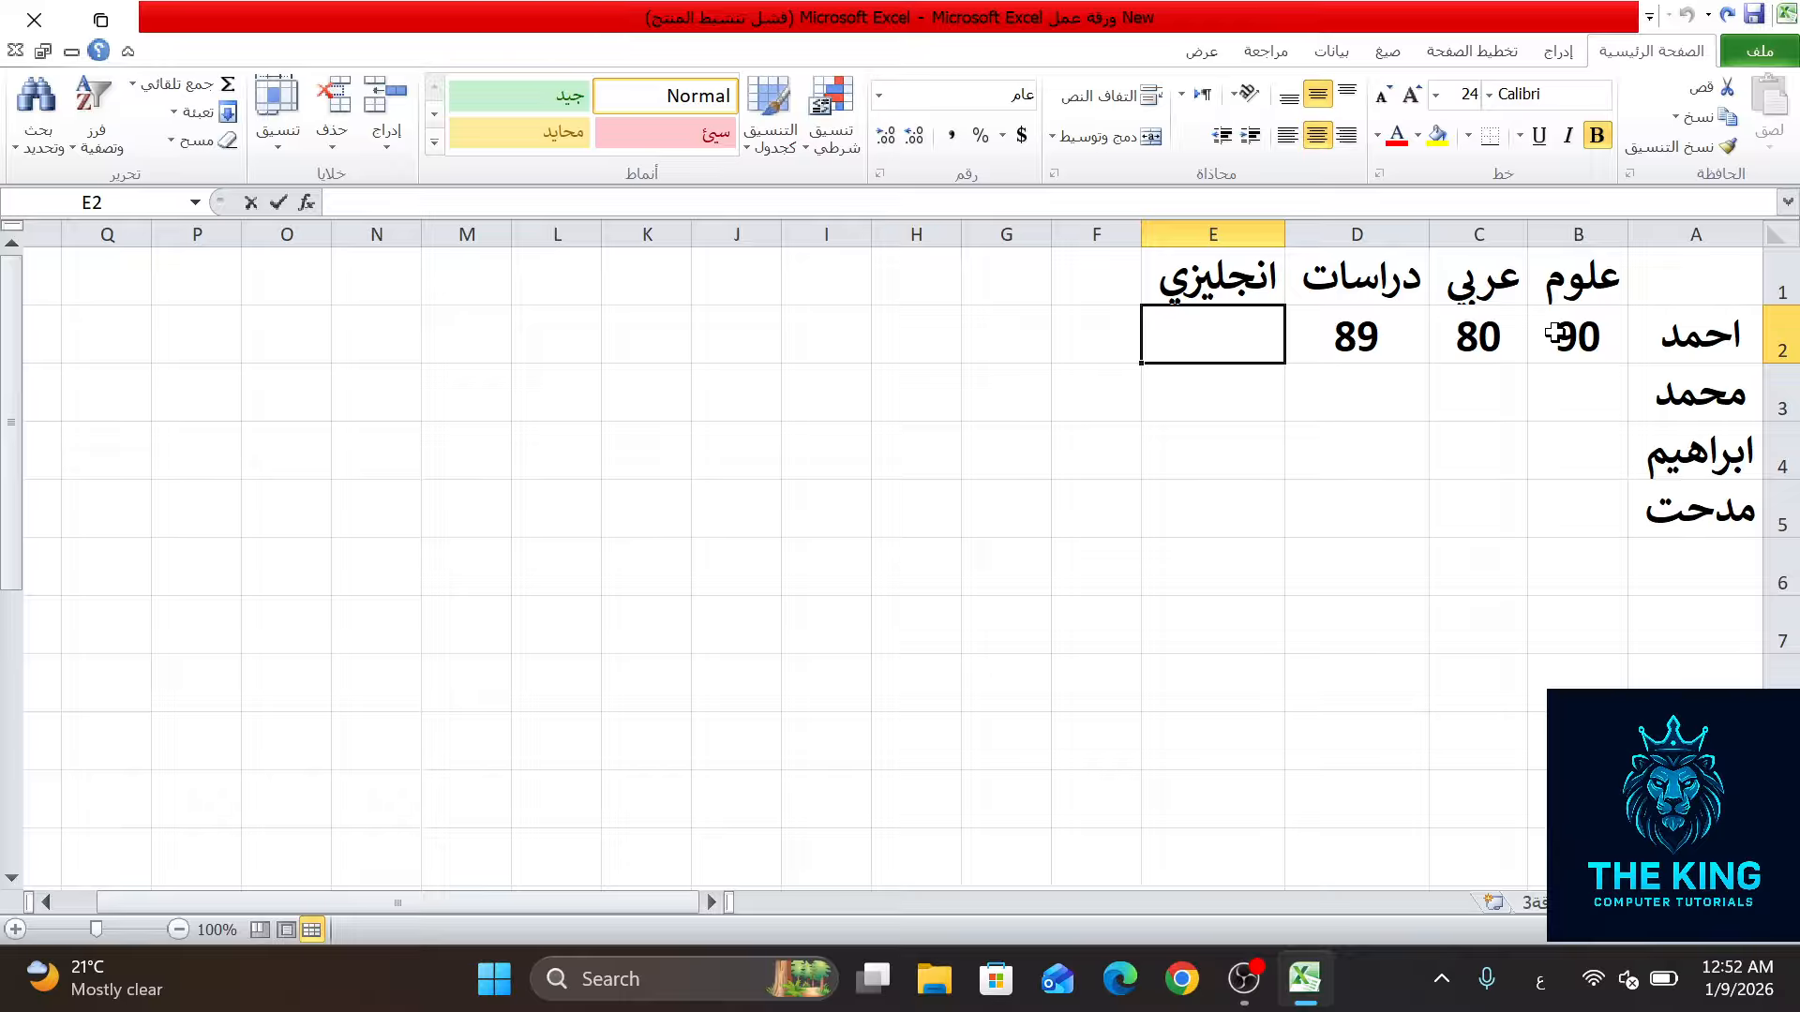
type("78")
key("Up")
key("Down")
Step: Enter the second student's scores in row 3: 67 in E3, 89 in D3, 98 in C3 and 98 in B3
key("Down")
type("67")
key("Tab")
type("89")
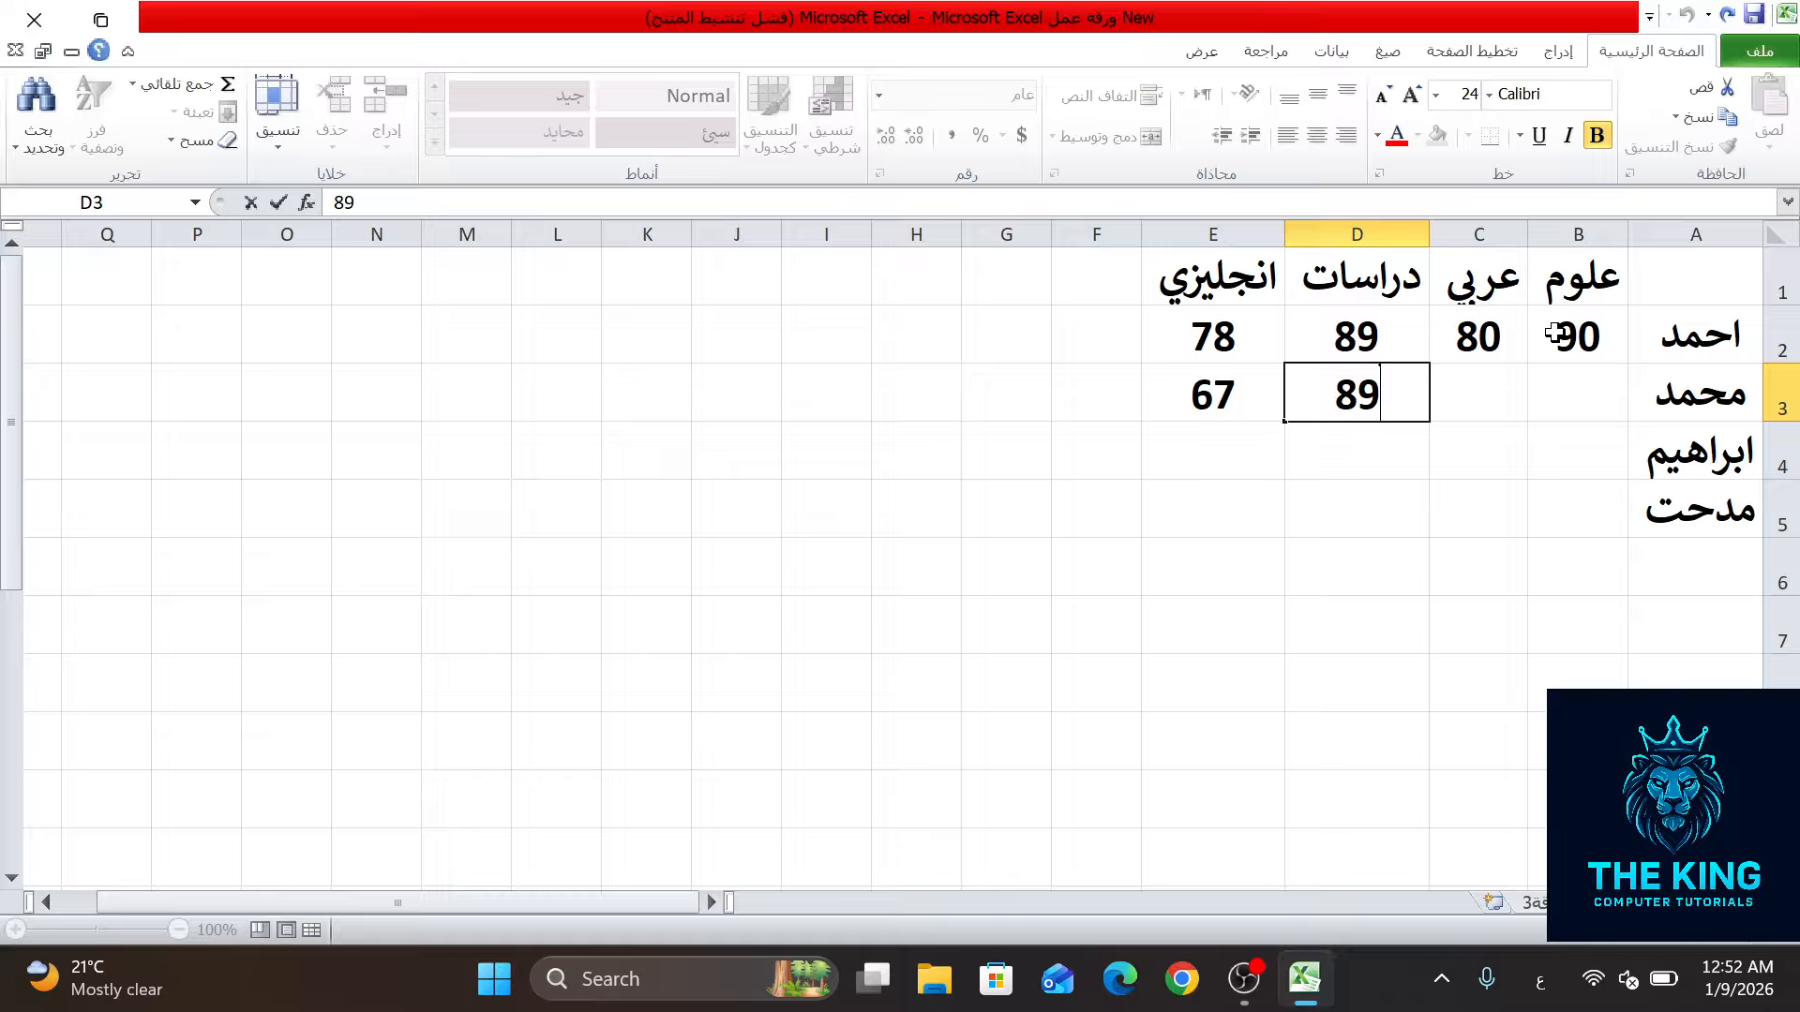
key("Tab")
type("9")
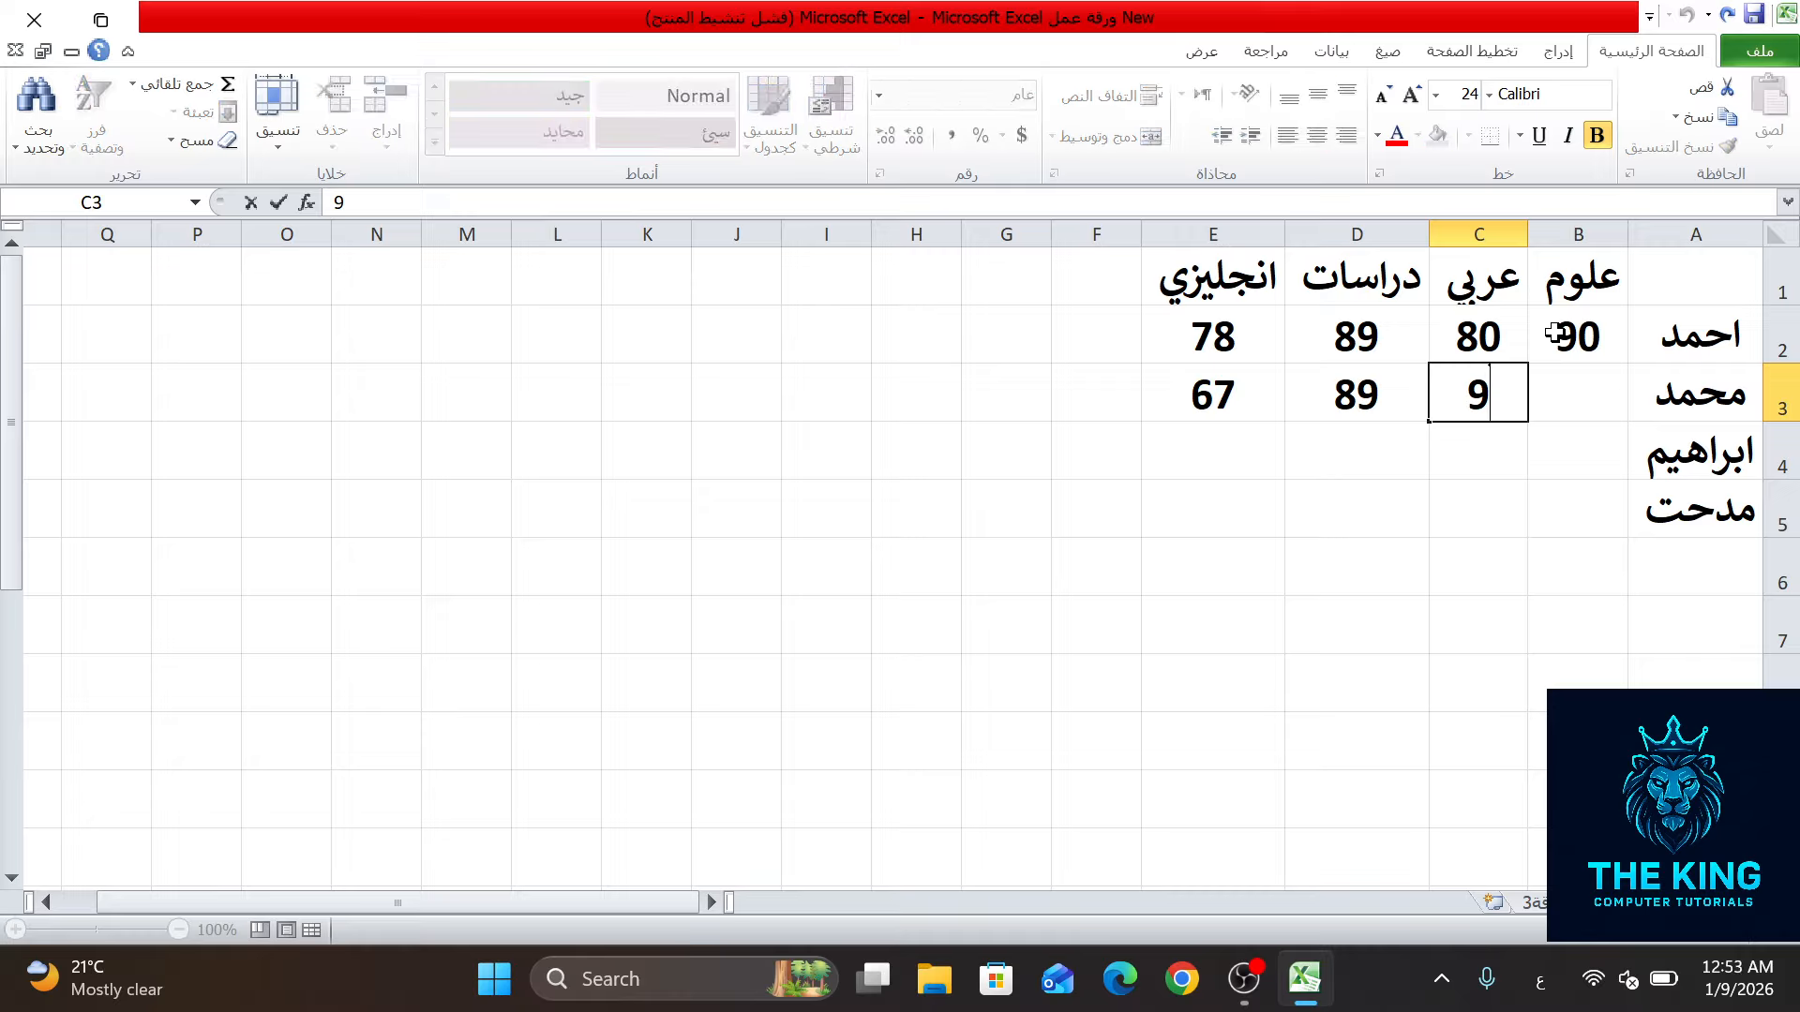
type("8")
key("Tab")
key("Down")
key("Up")
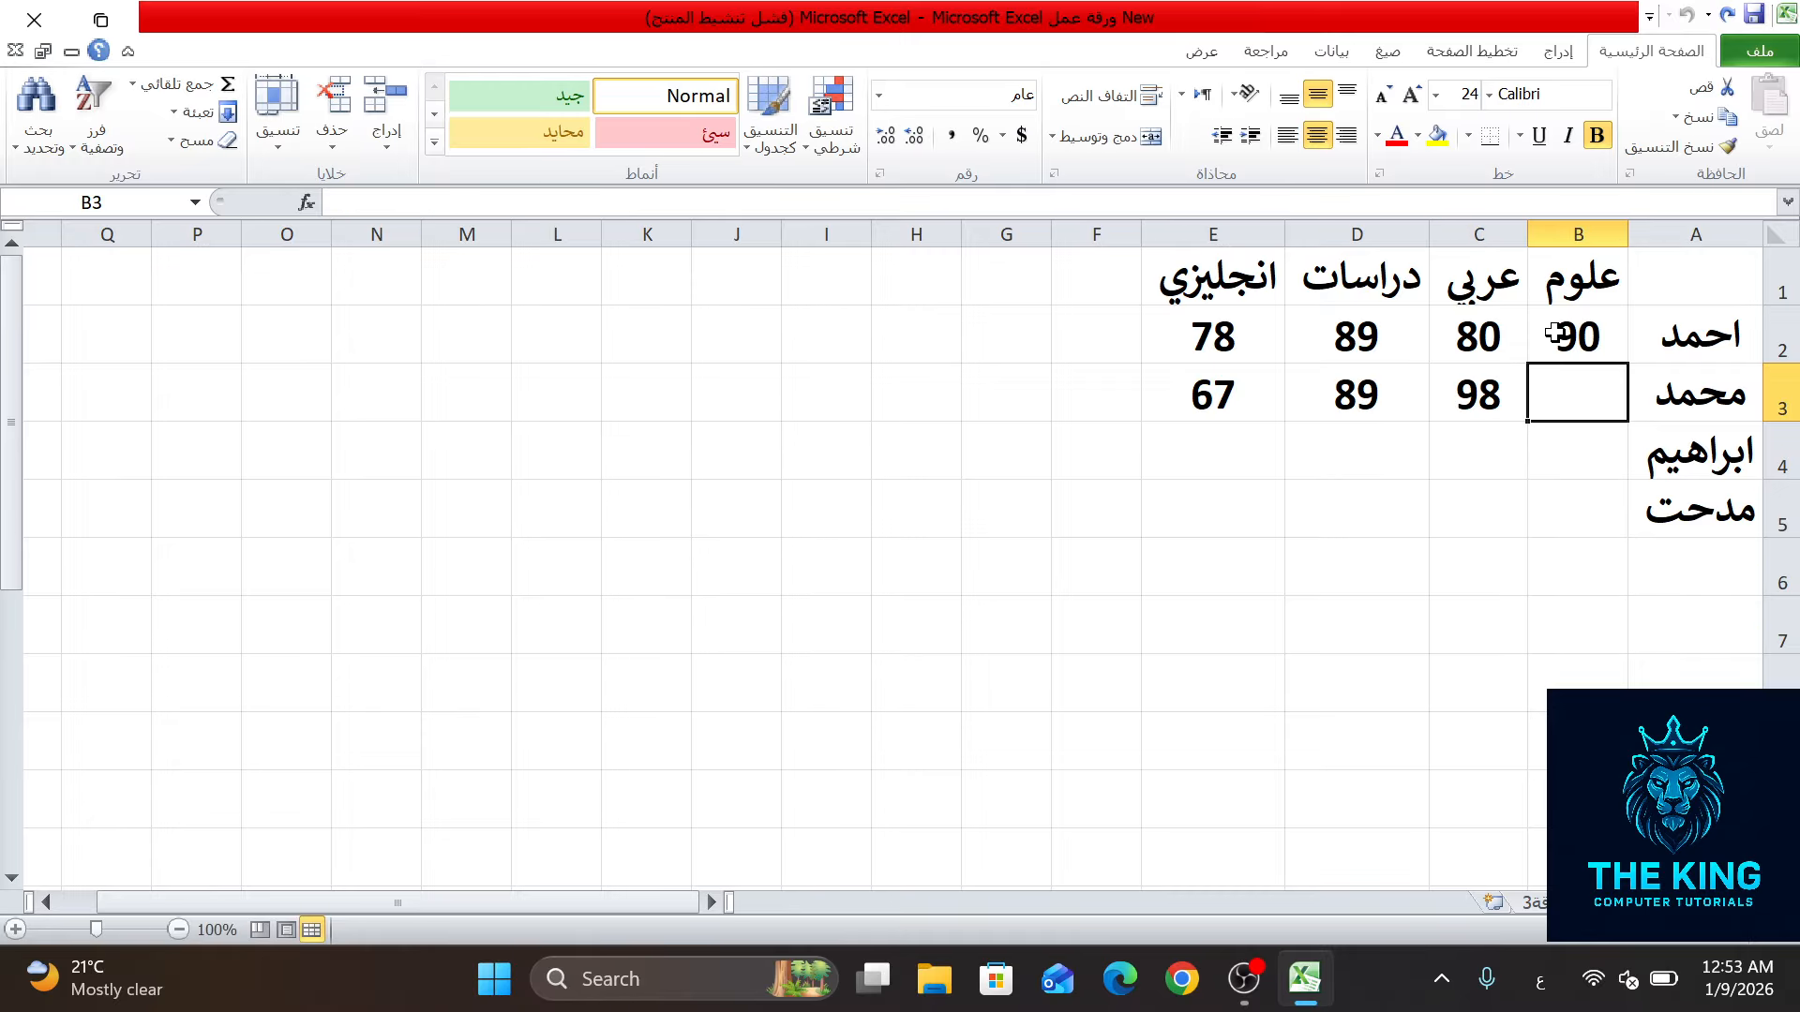
type("0")
key("BackSpace")
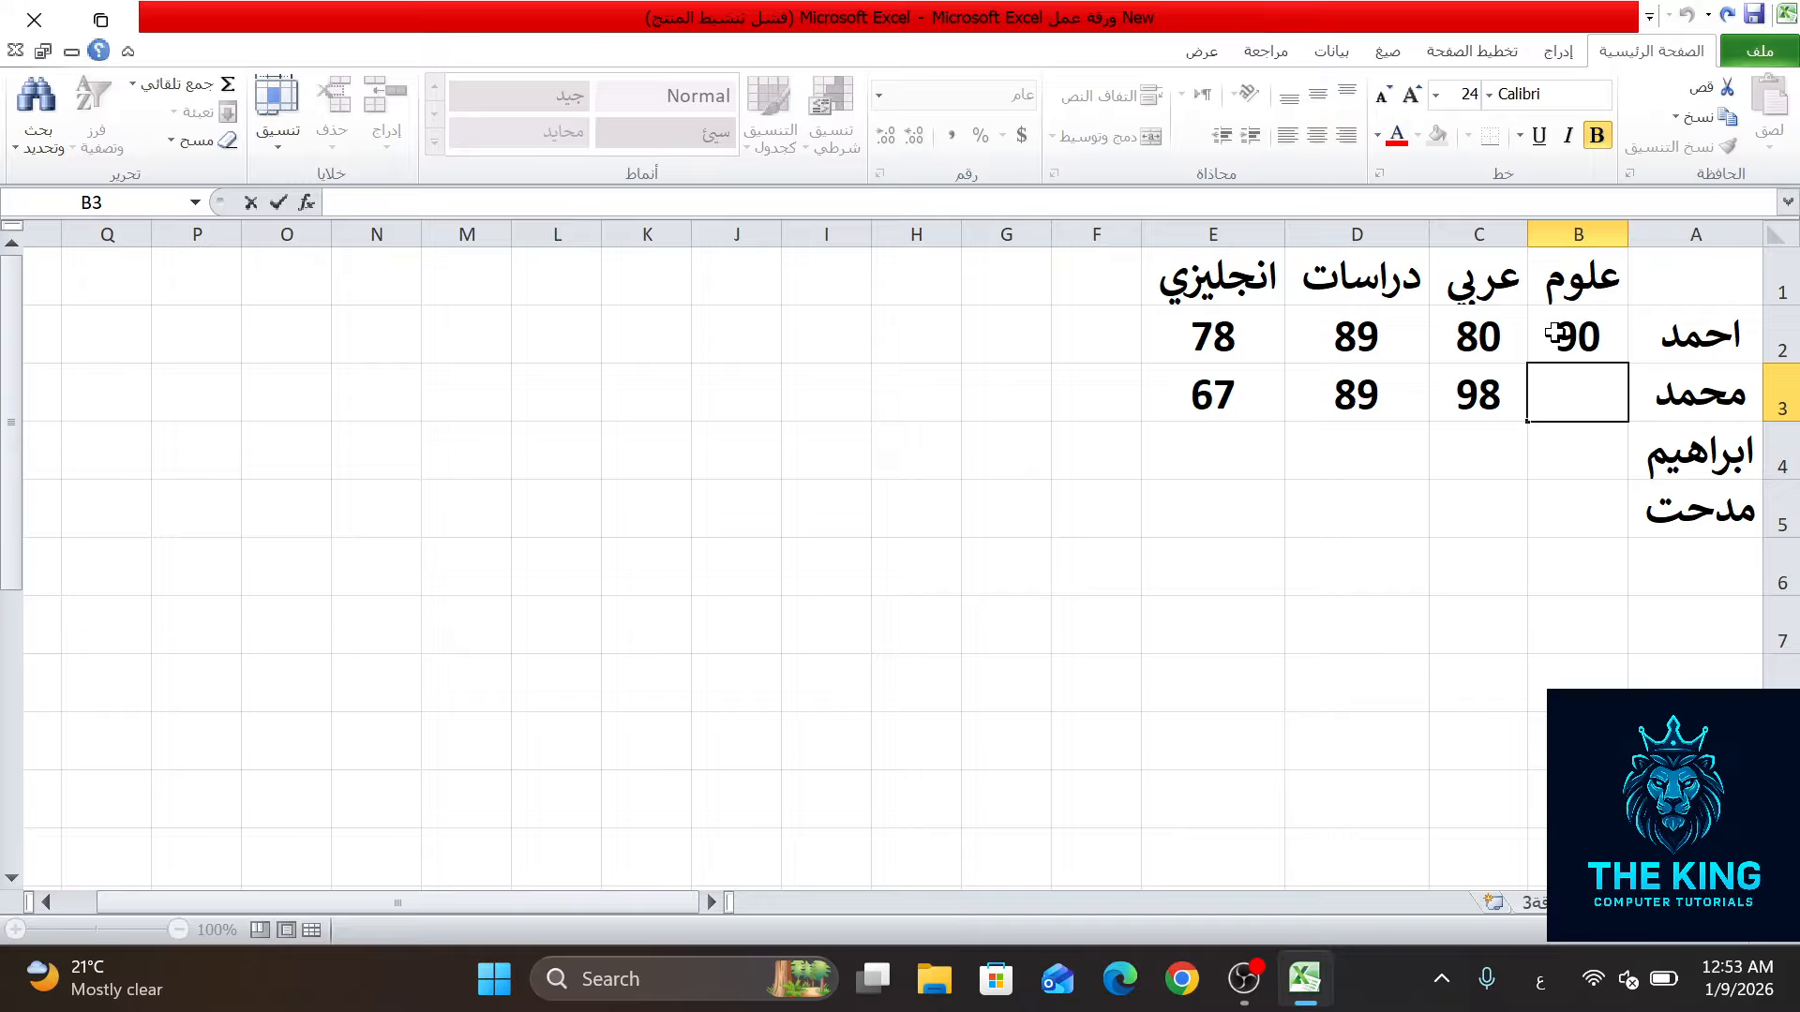
type("98")
key("Return")
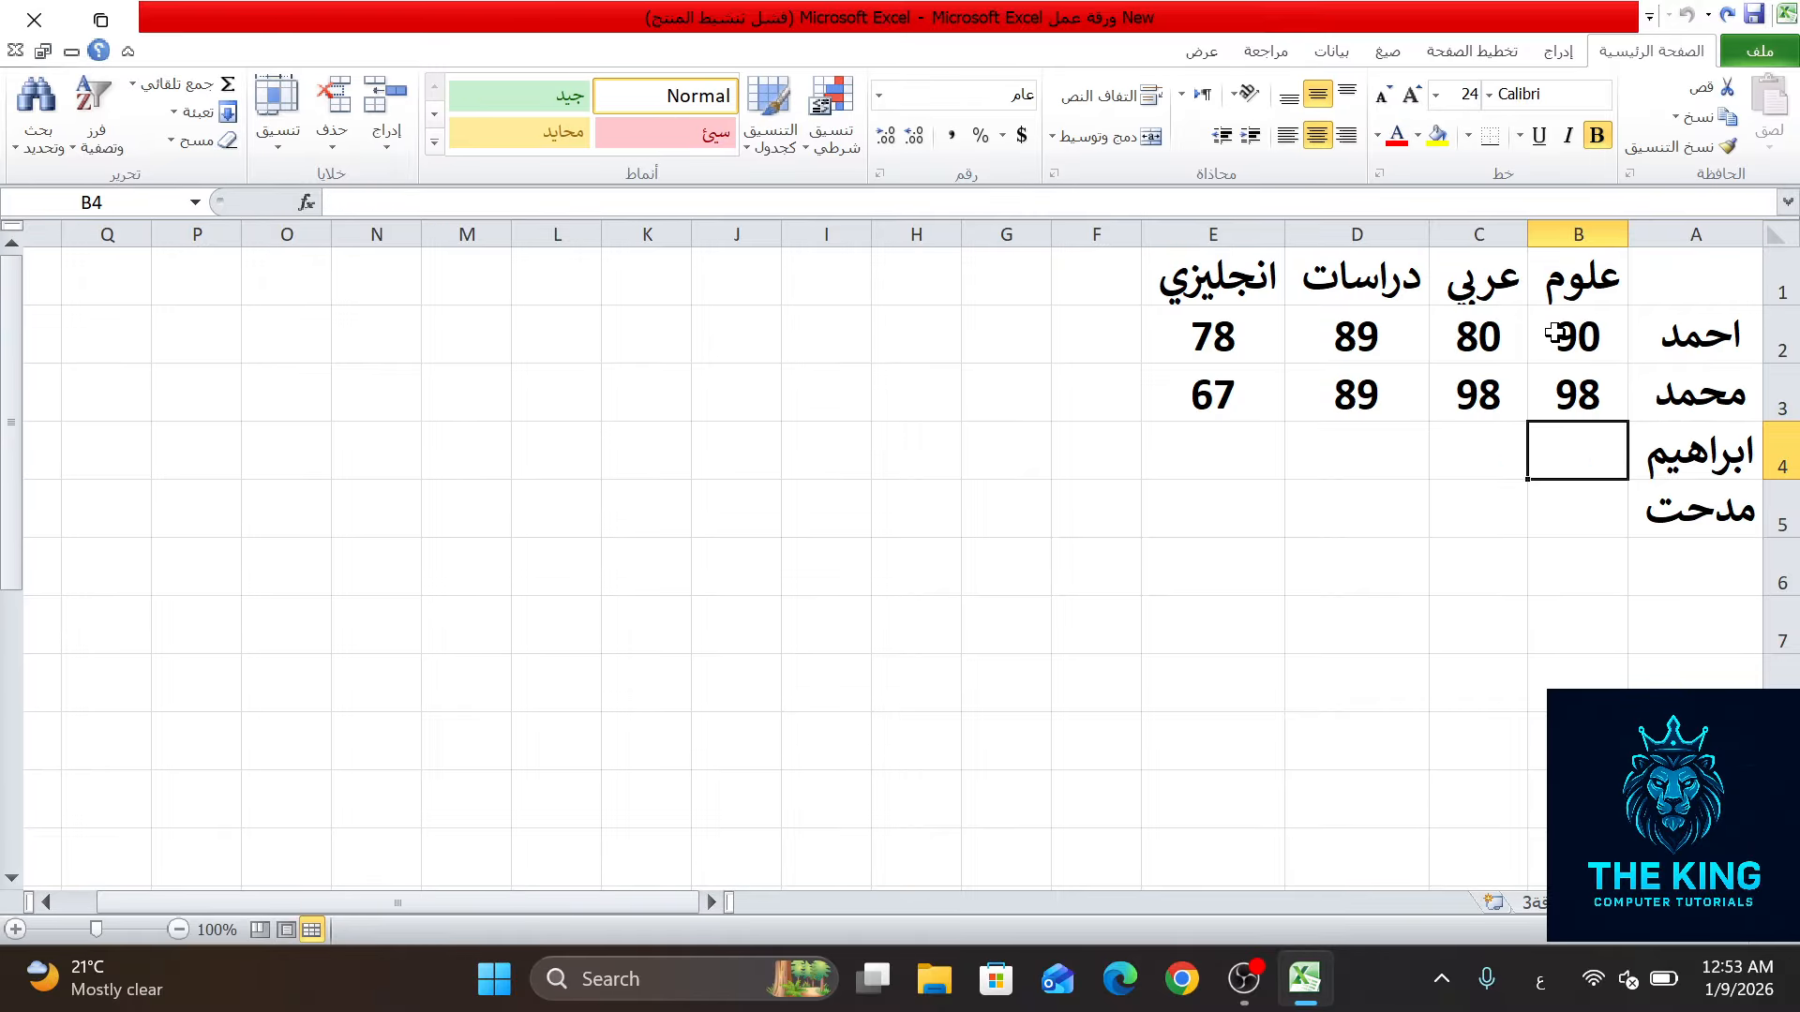
Step: Enter the third student's scores 99, 89, 89 and 98 in cells B4 to E4
type("99")
key("Tab")
type("89")
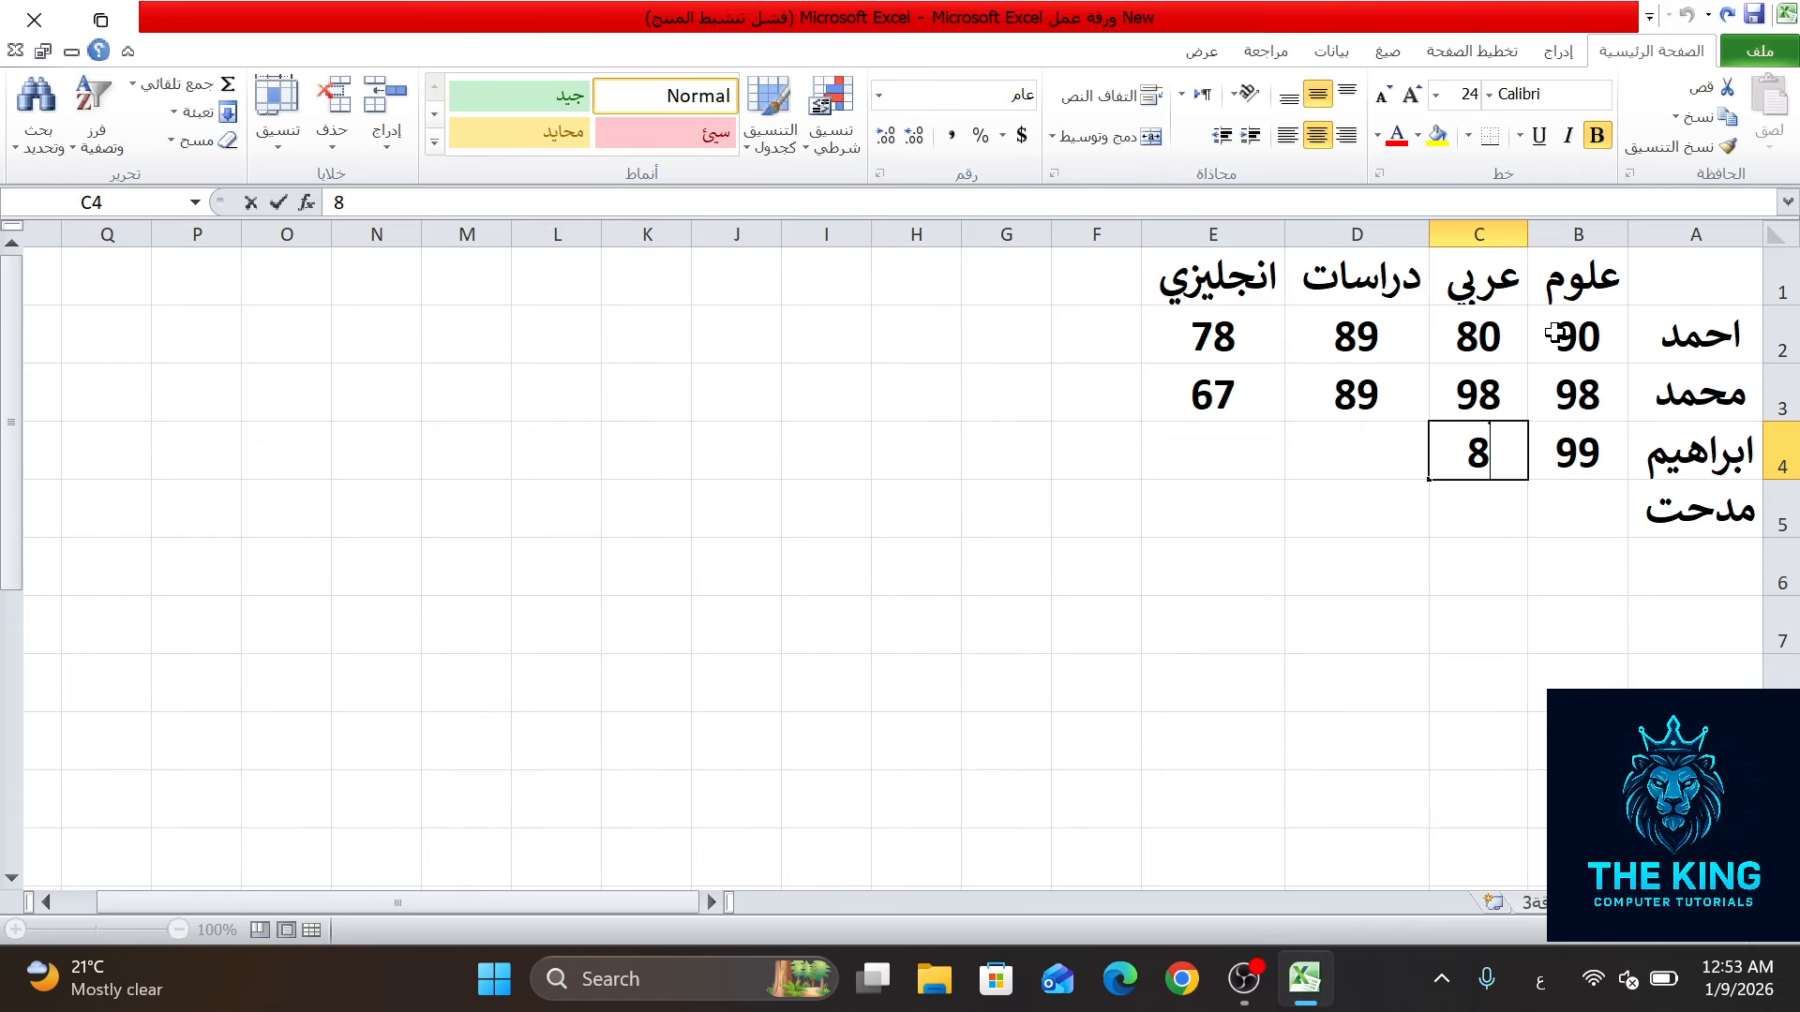
key("Tab")
type("89")
key("Tab")
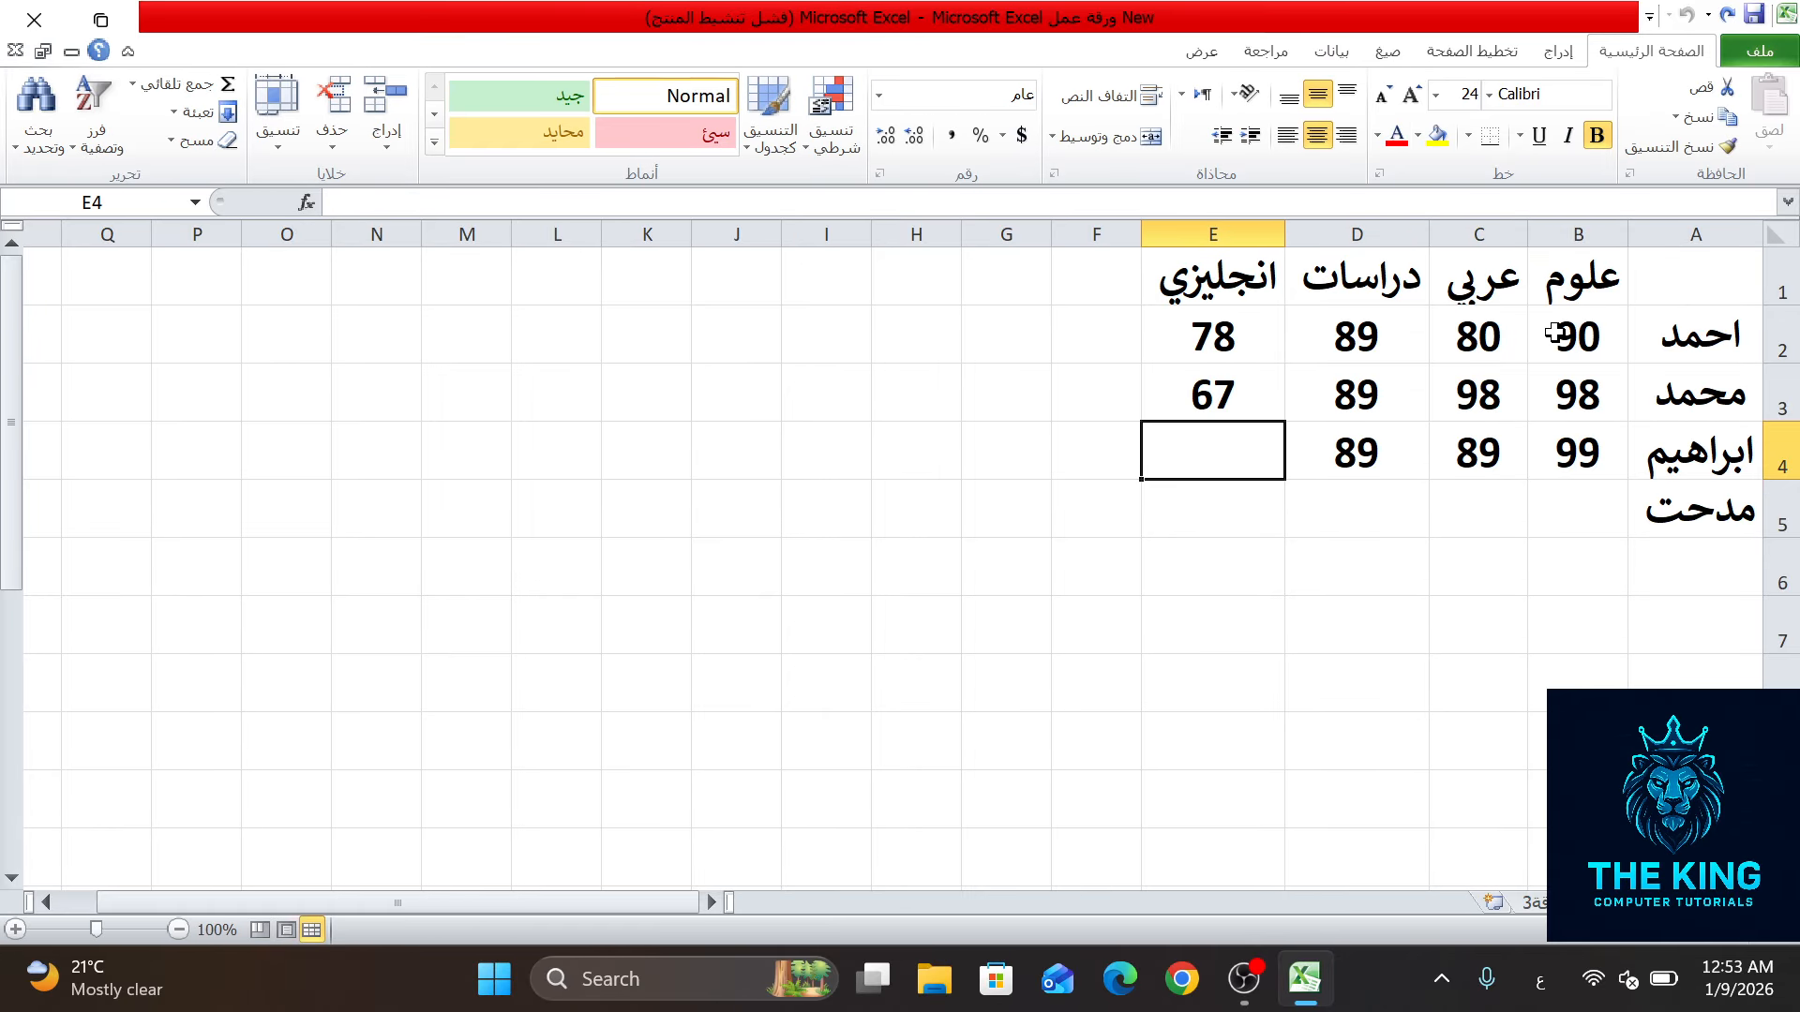
type("98")
key("Return")
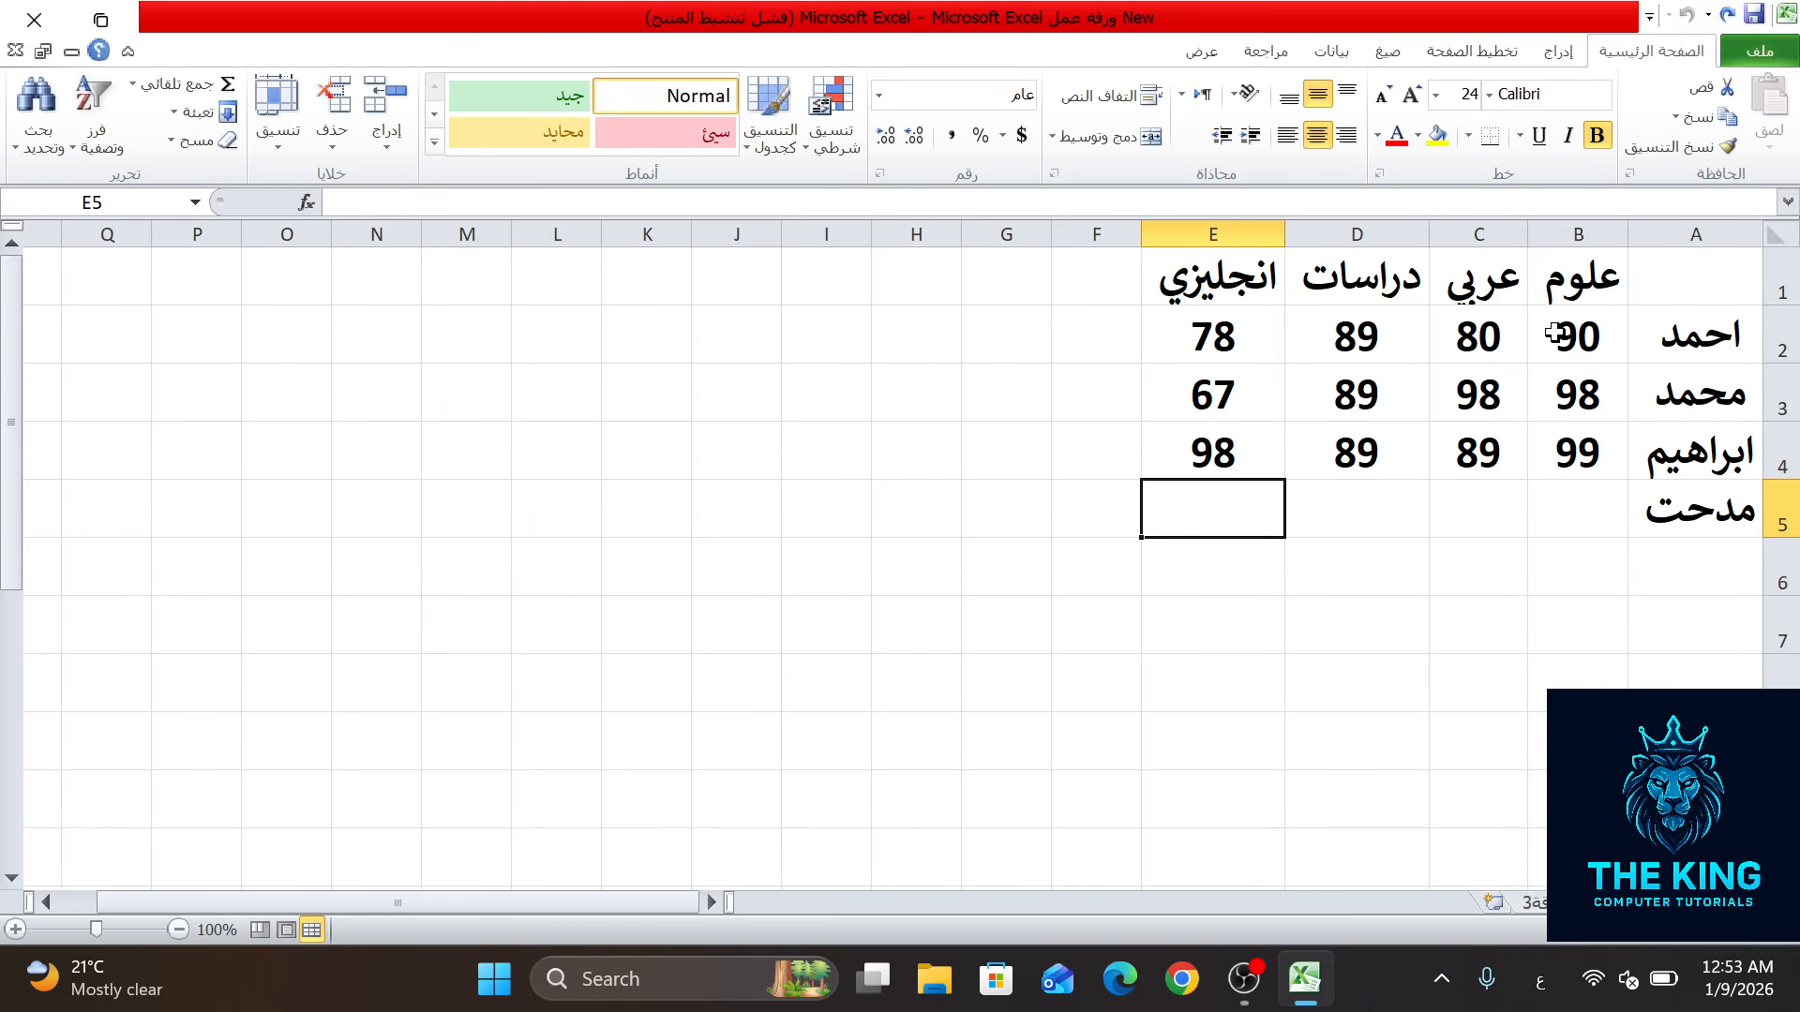
Step: Enter the fourth student's scores in row 5: 78 in E5, 90 in D5, 89 in C5 and 95 in B5
type("78")
key("Tab")
type("90")
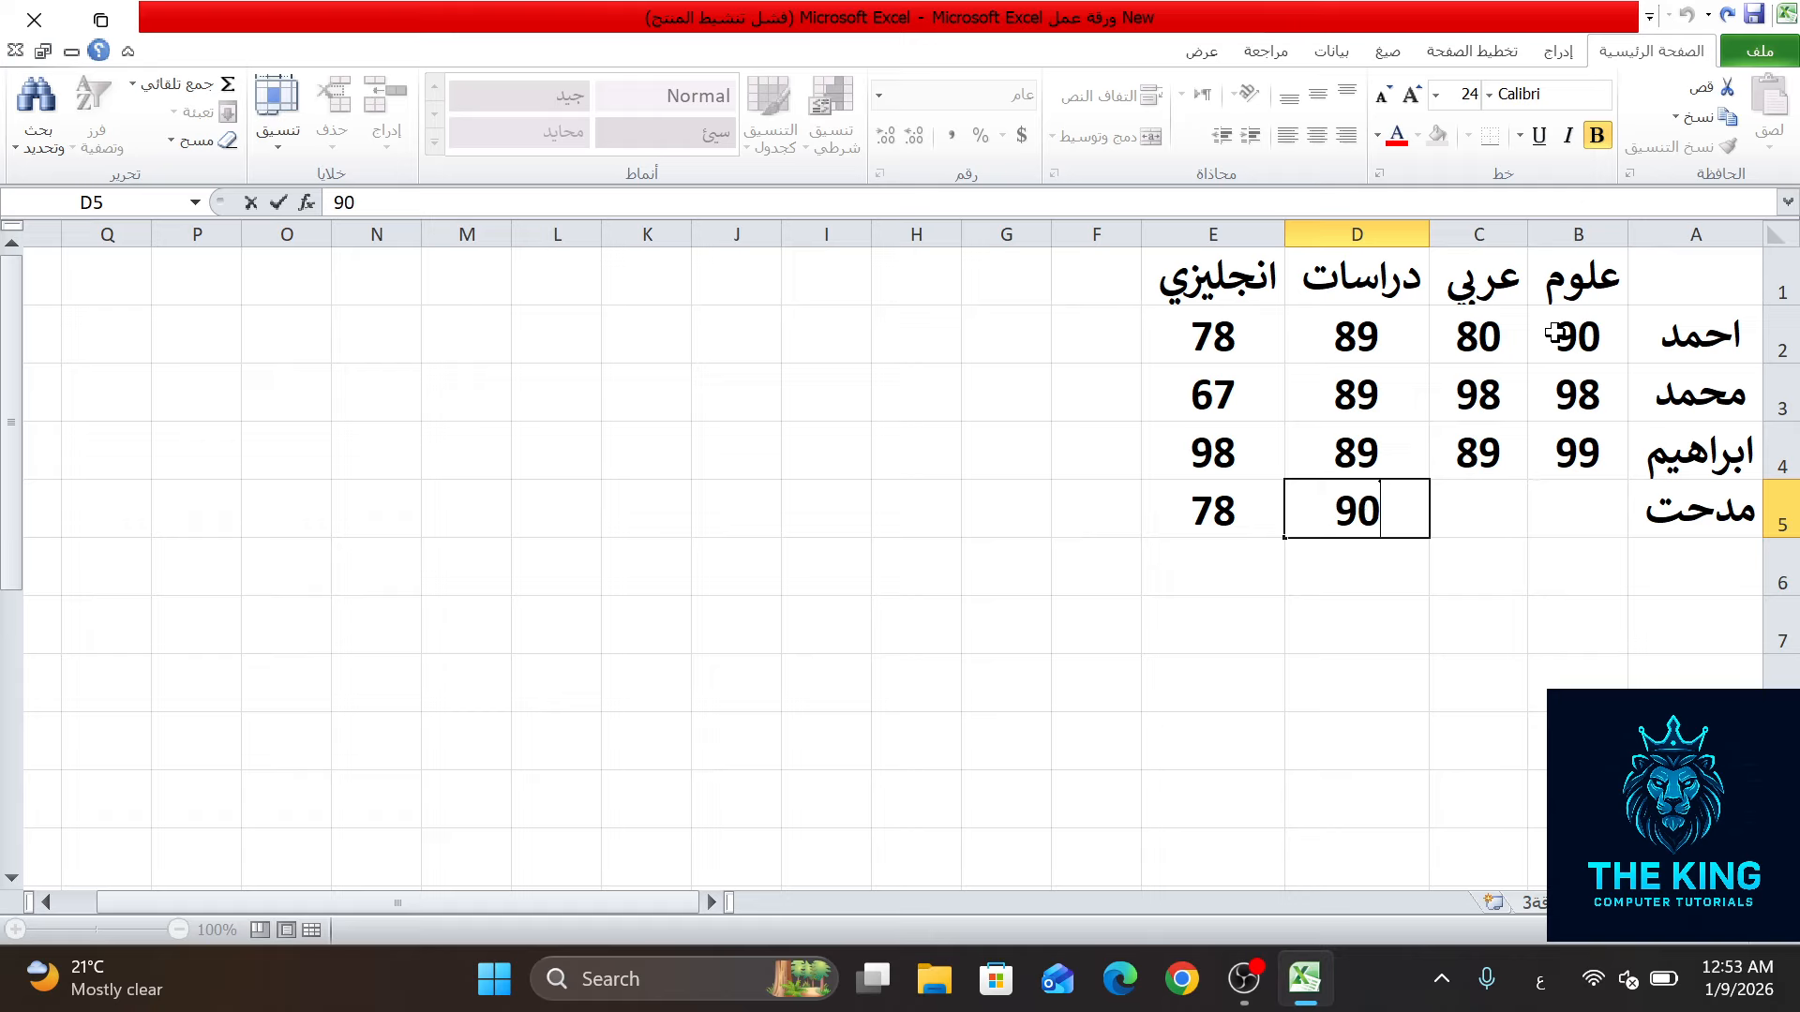
key("Tab")
type("09")
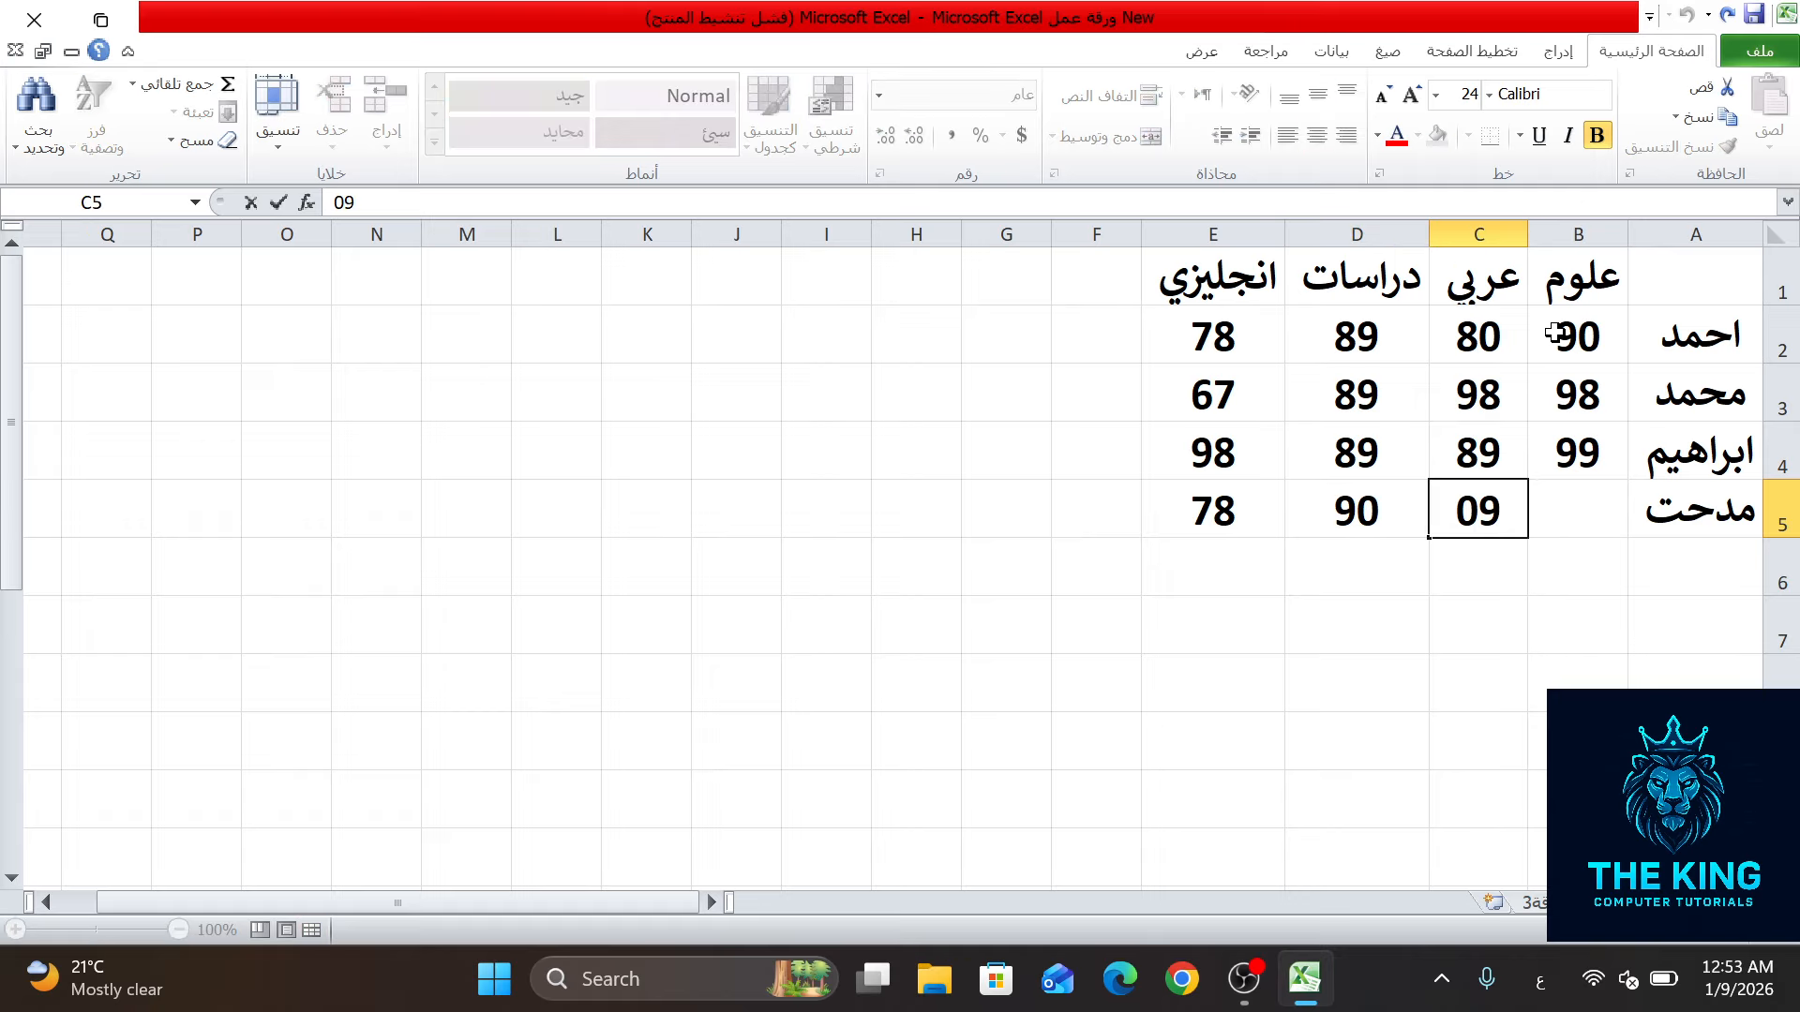
key("BackSpace")
type("8")
key("BackSpace")
key("BackSpace")
type("89")
key("Right")
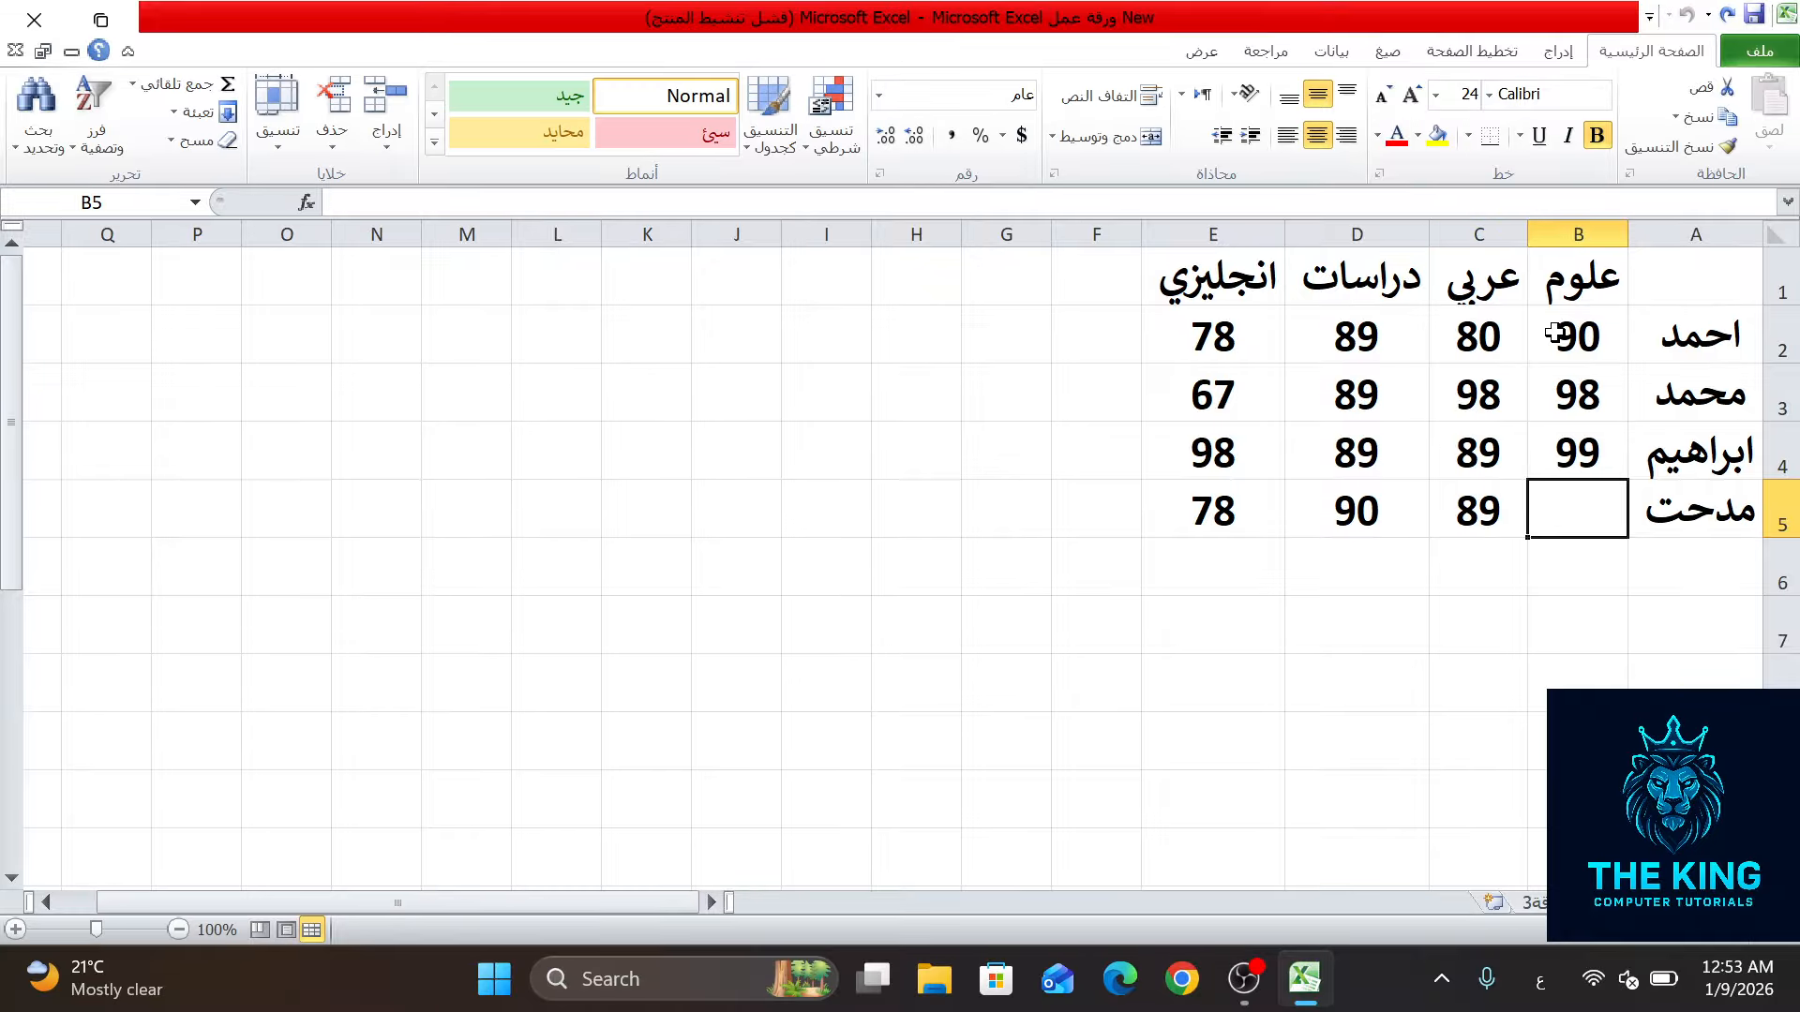
type("95")
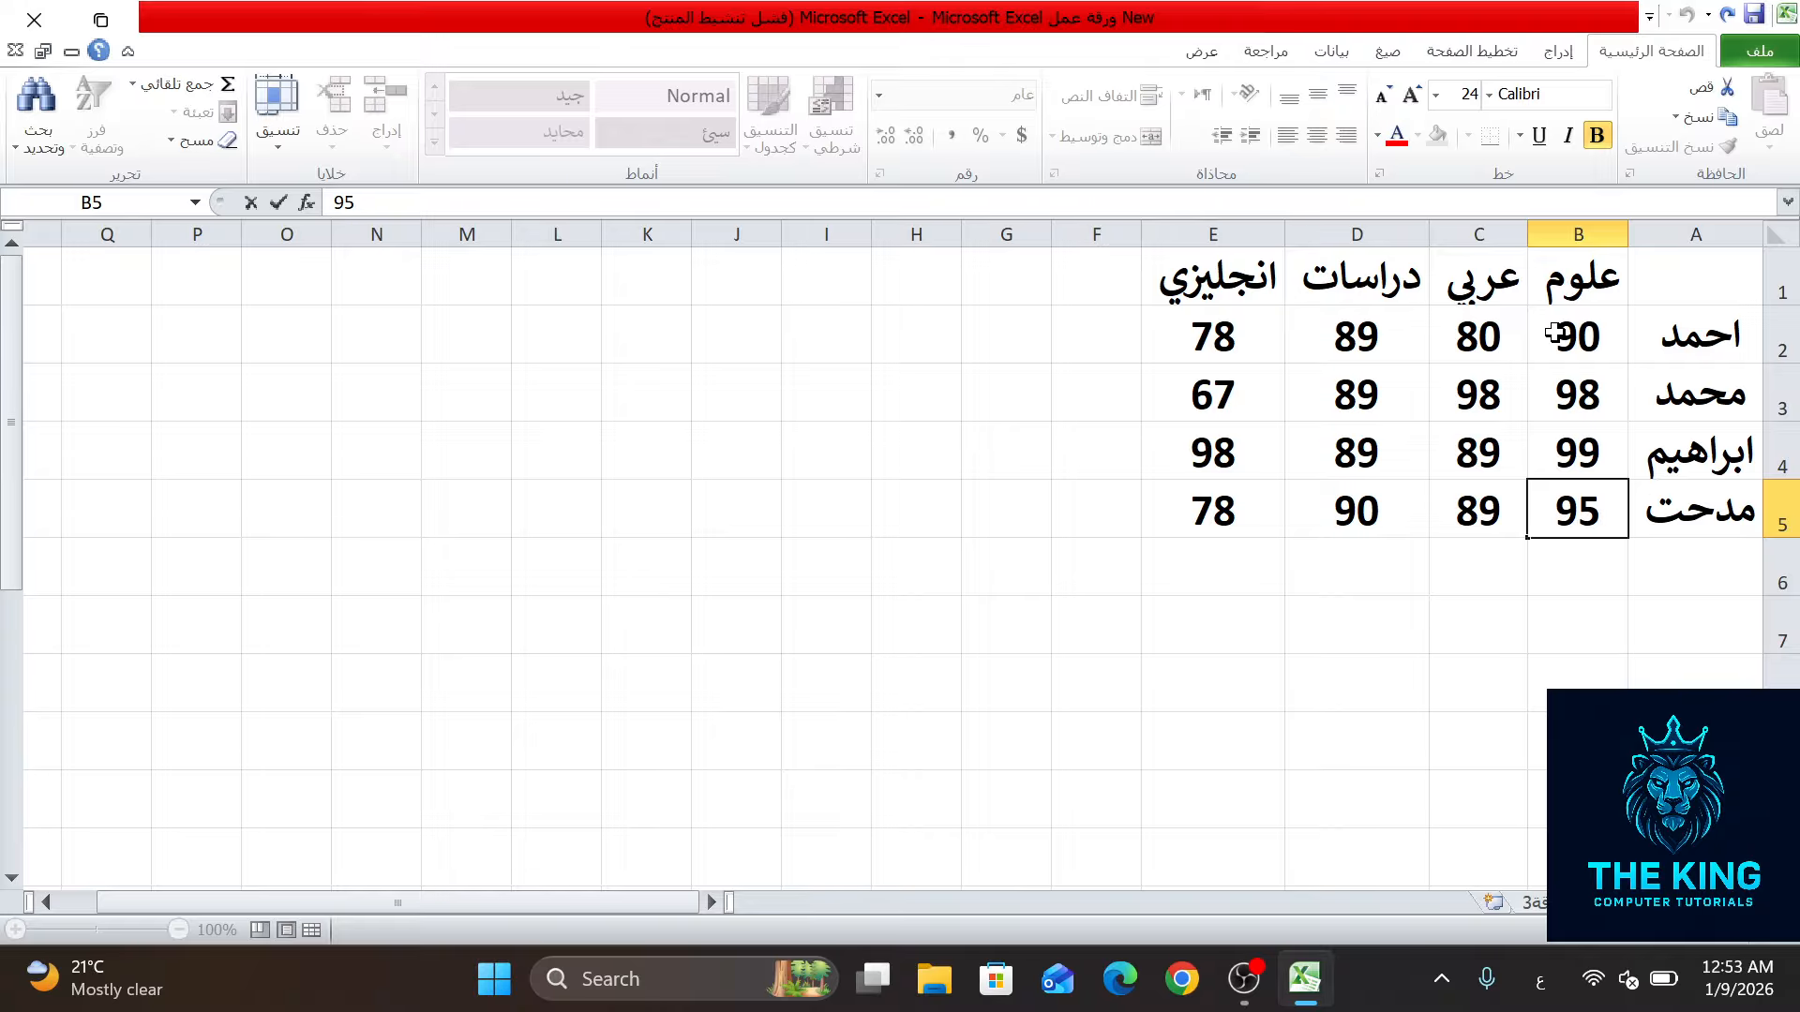
Step: Enter the heading المجموع بدون استخدام دوال in cell F1 and fit column F's width to it
left_click(1071, 264)
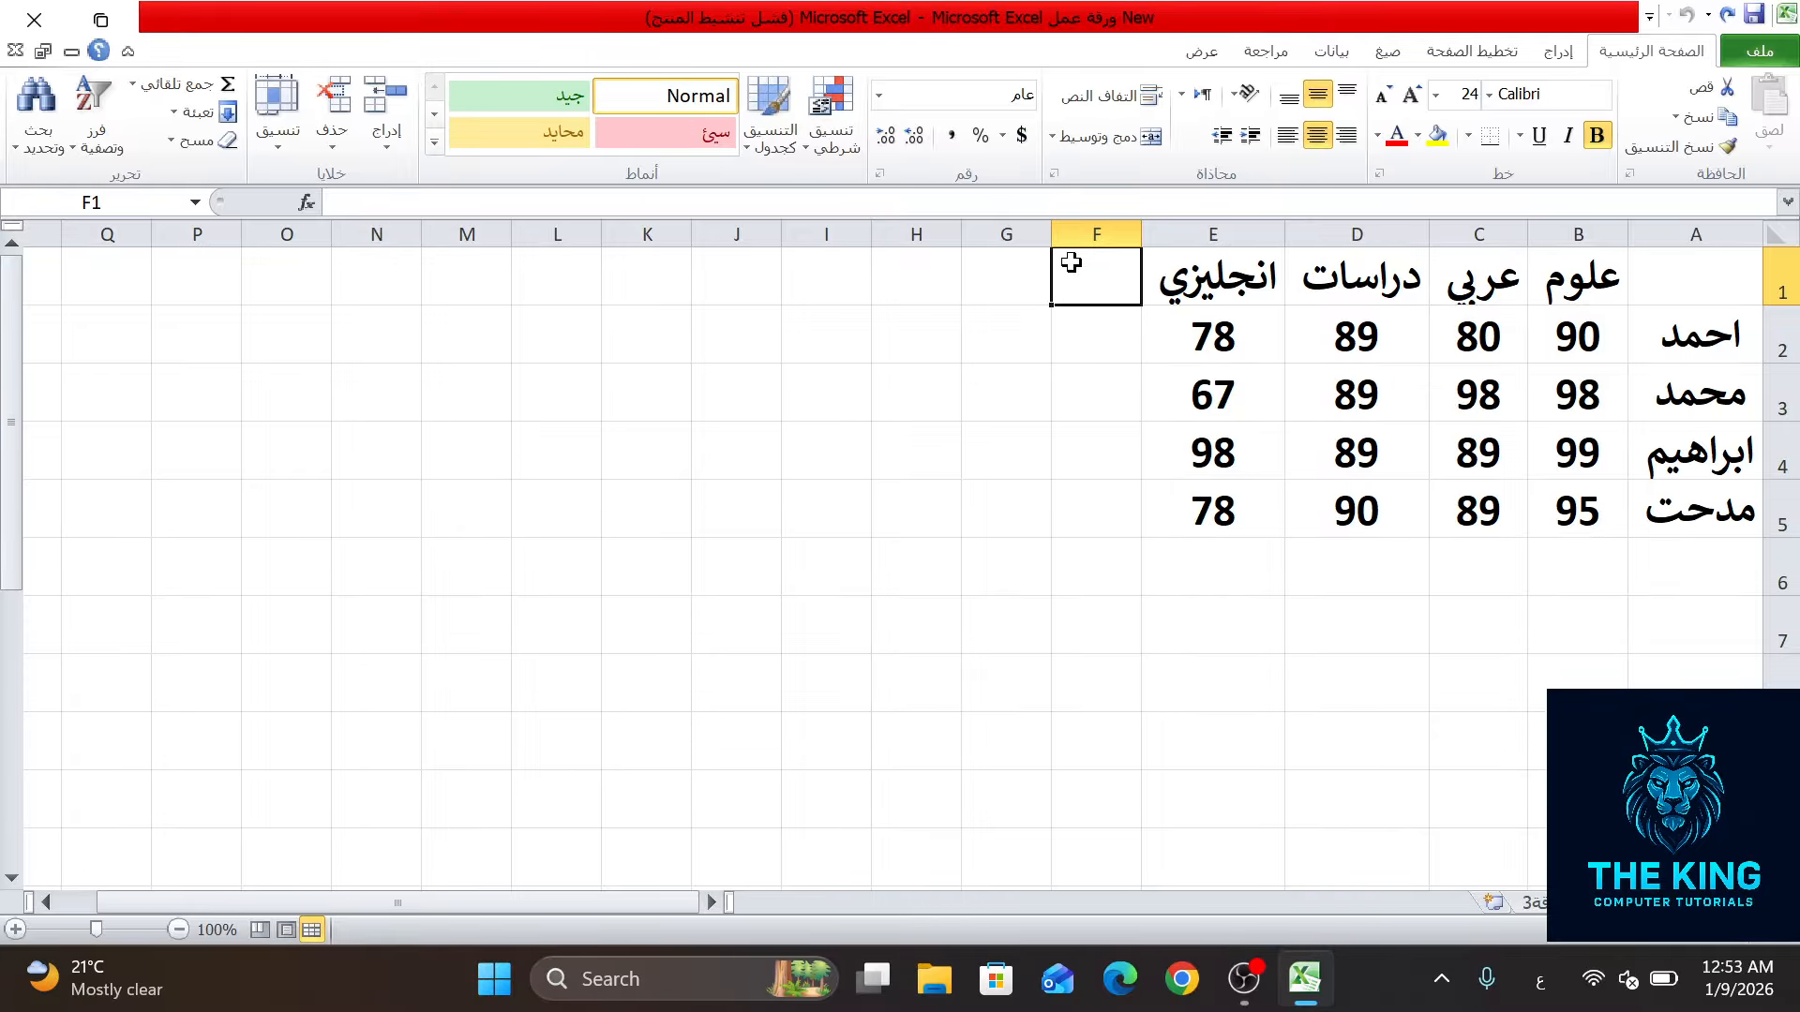
left_click_drag(1051, 233, 967, 233)
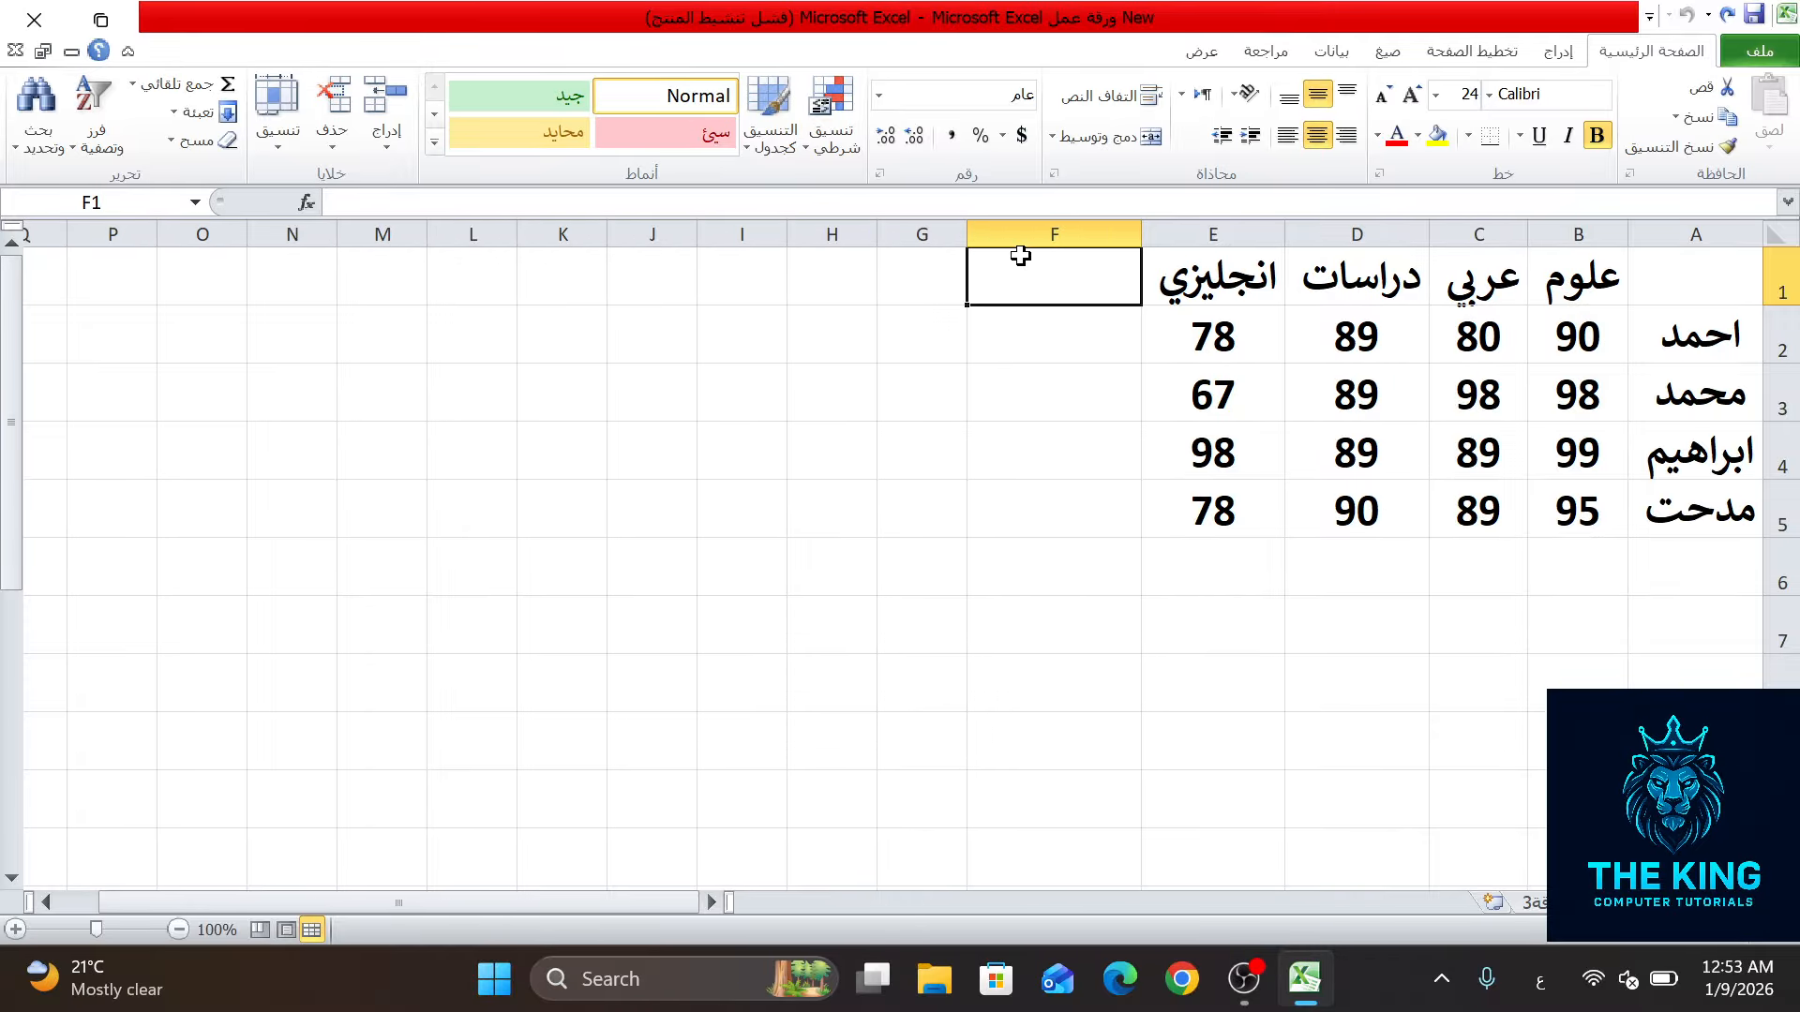
type("المج")
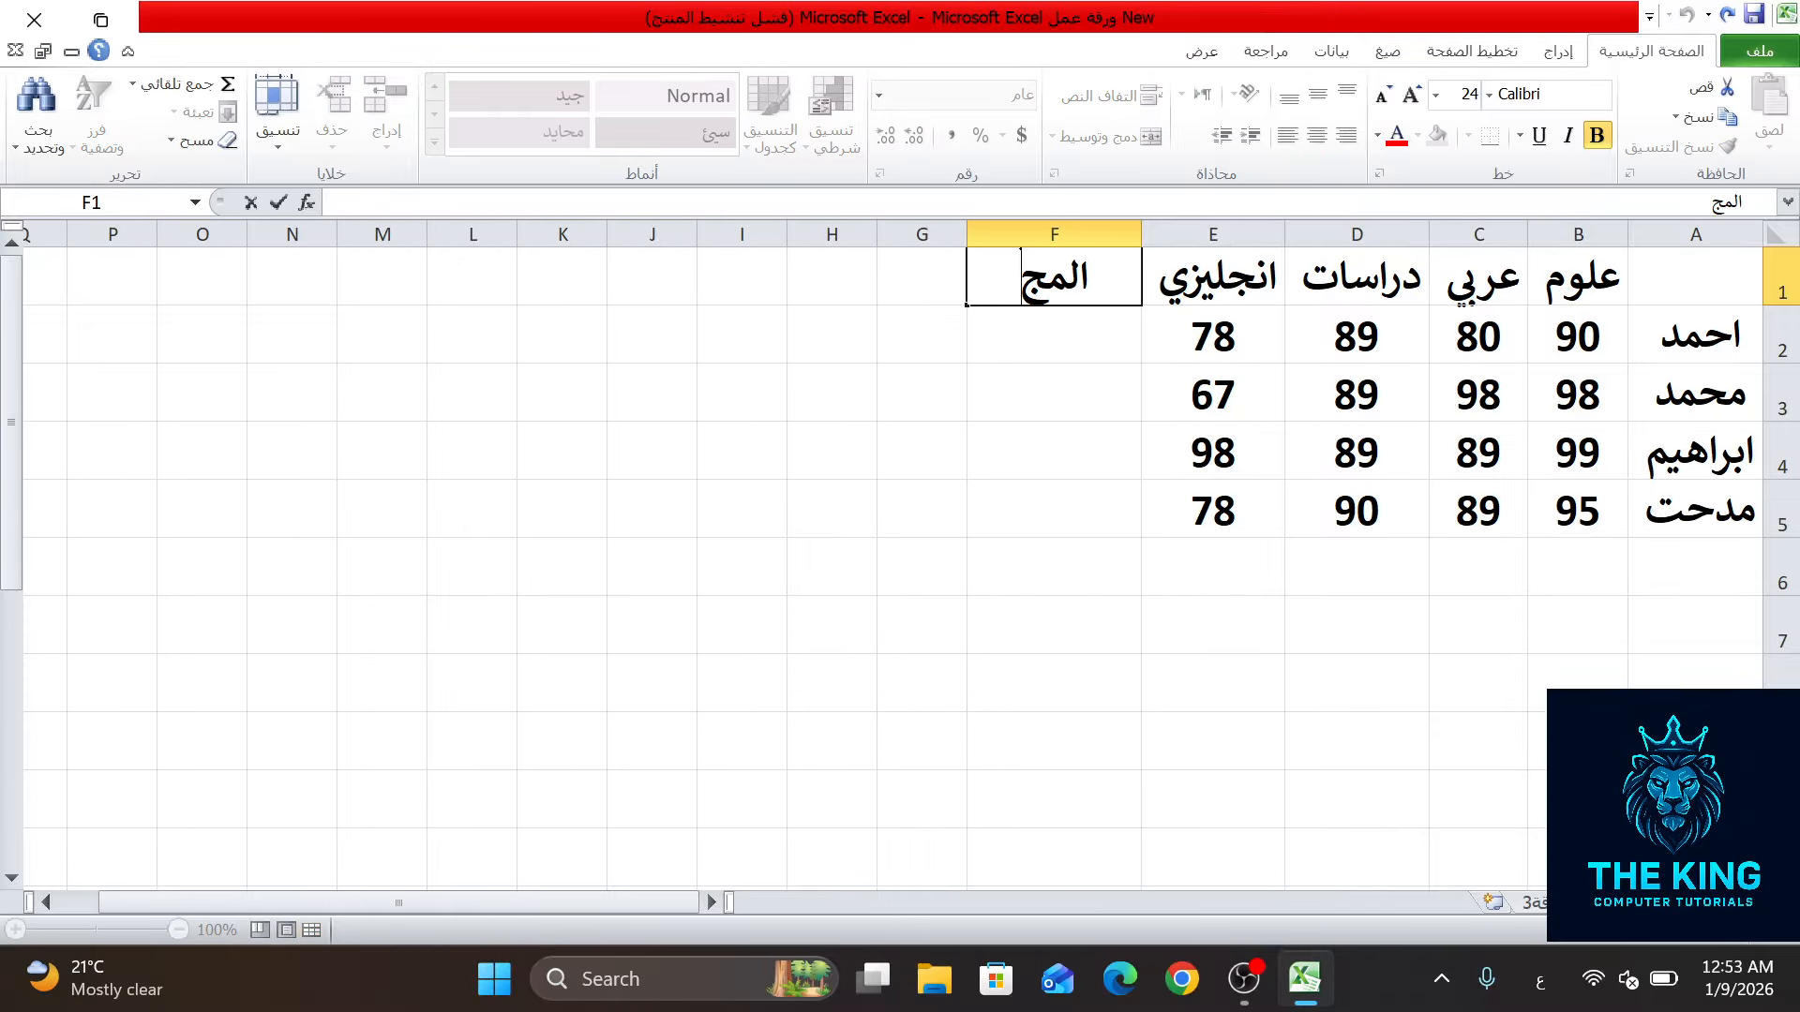
type("موع بد")
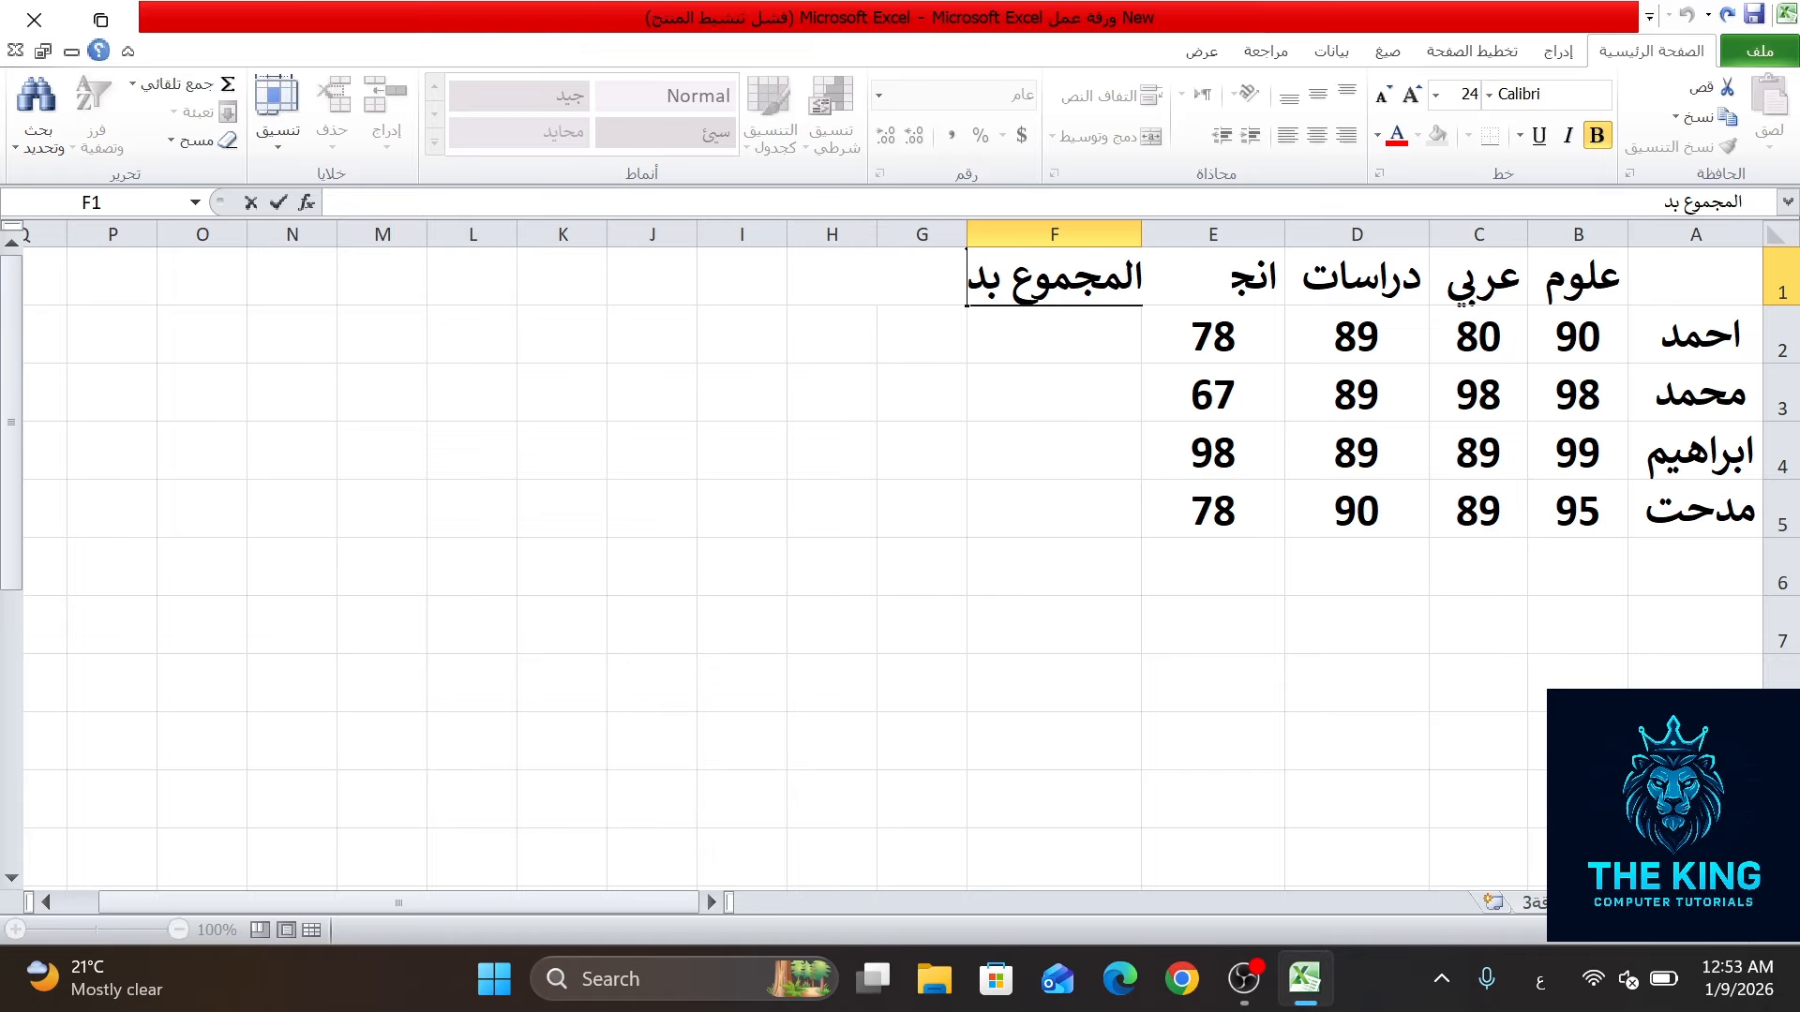
type("ون ا")
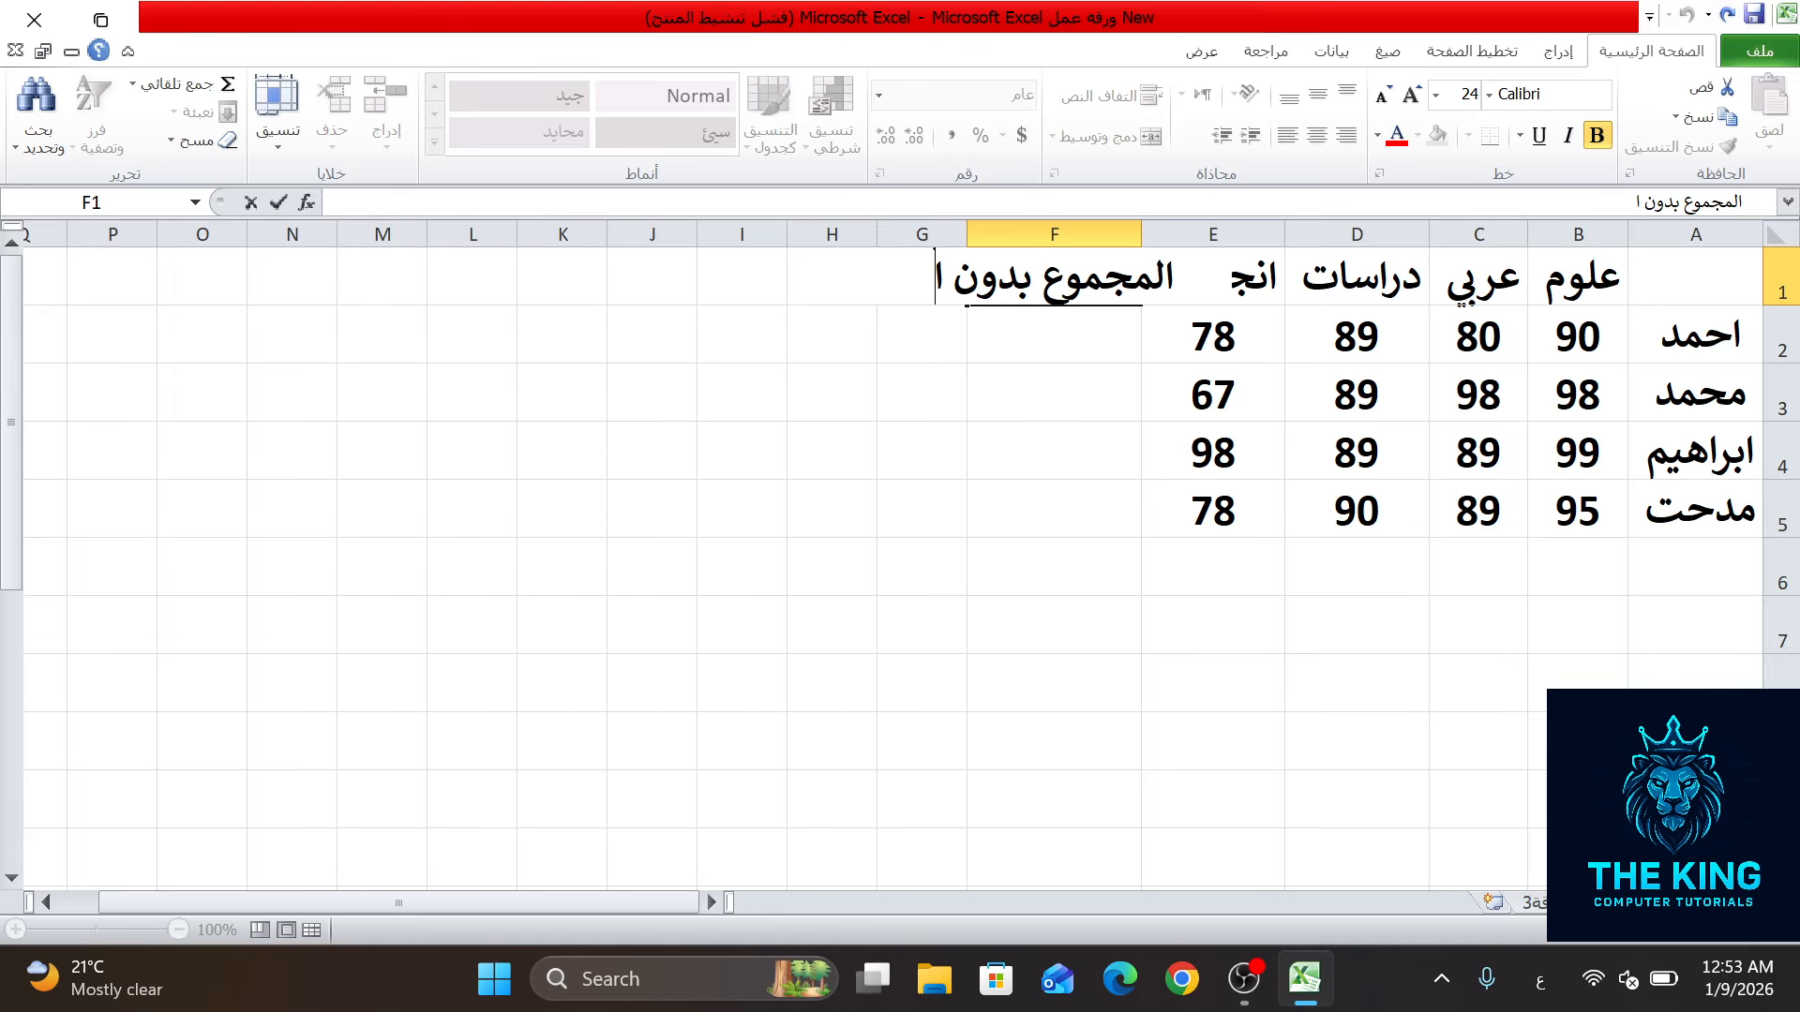
type("ستخدا")
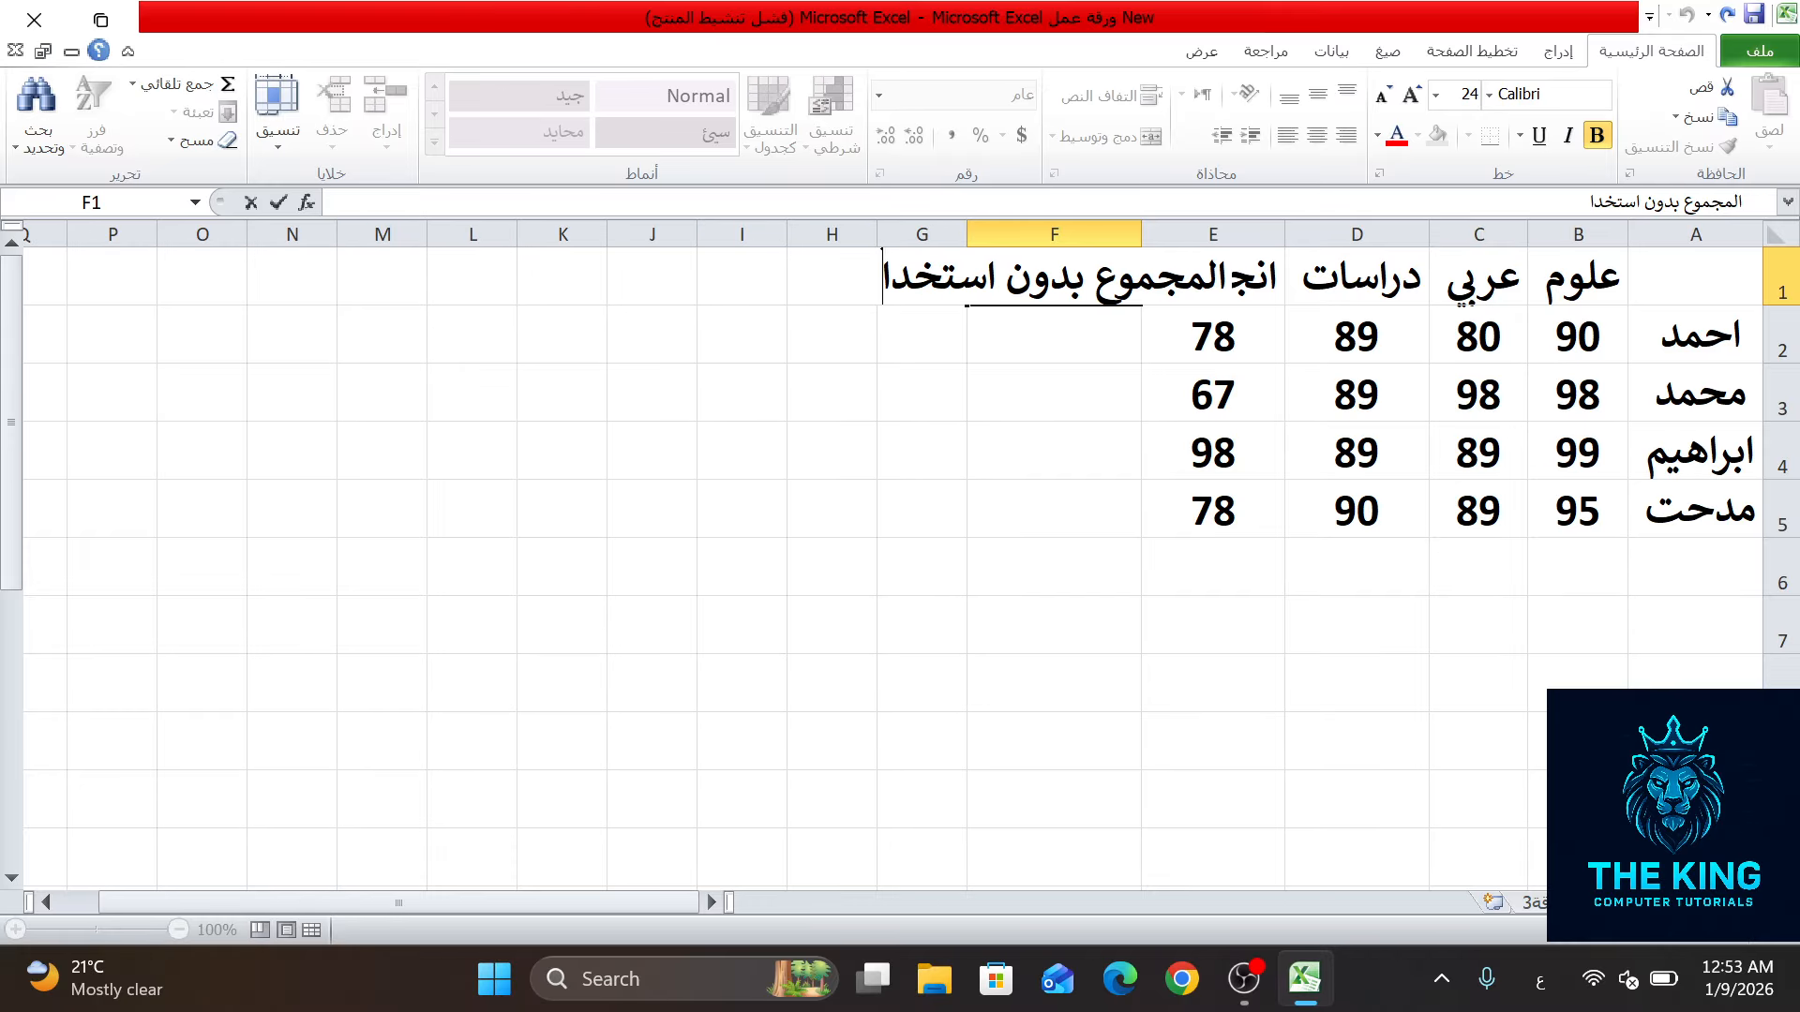
type("م دوال")
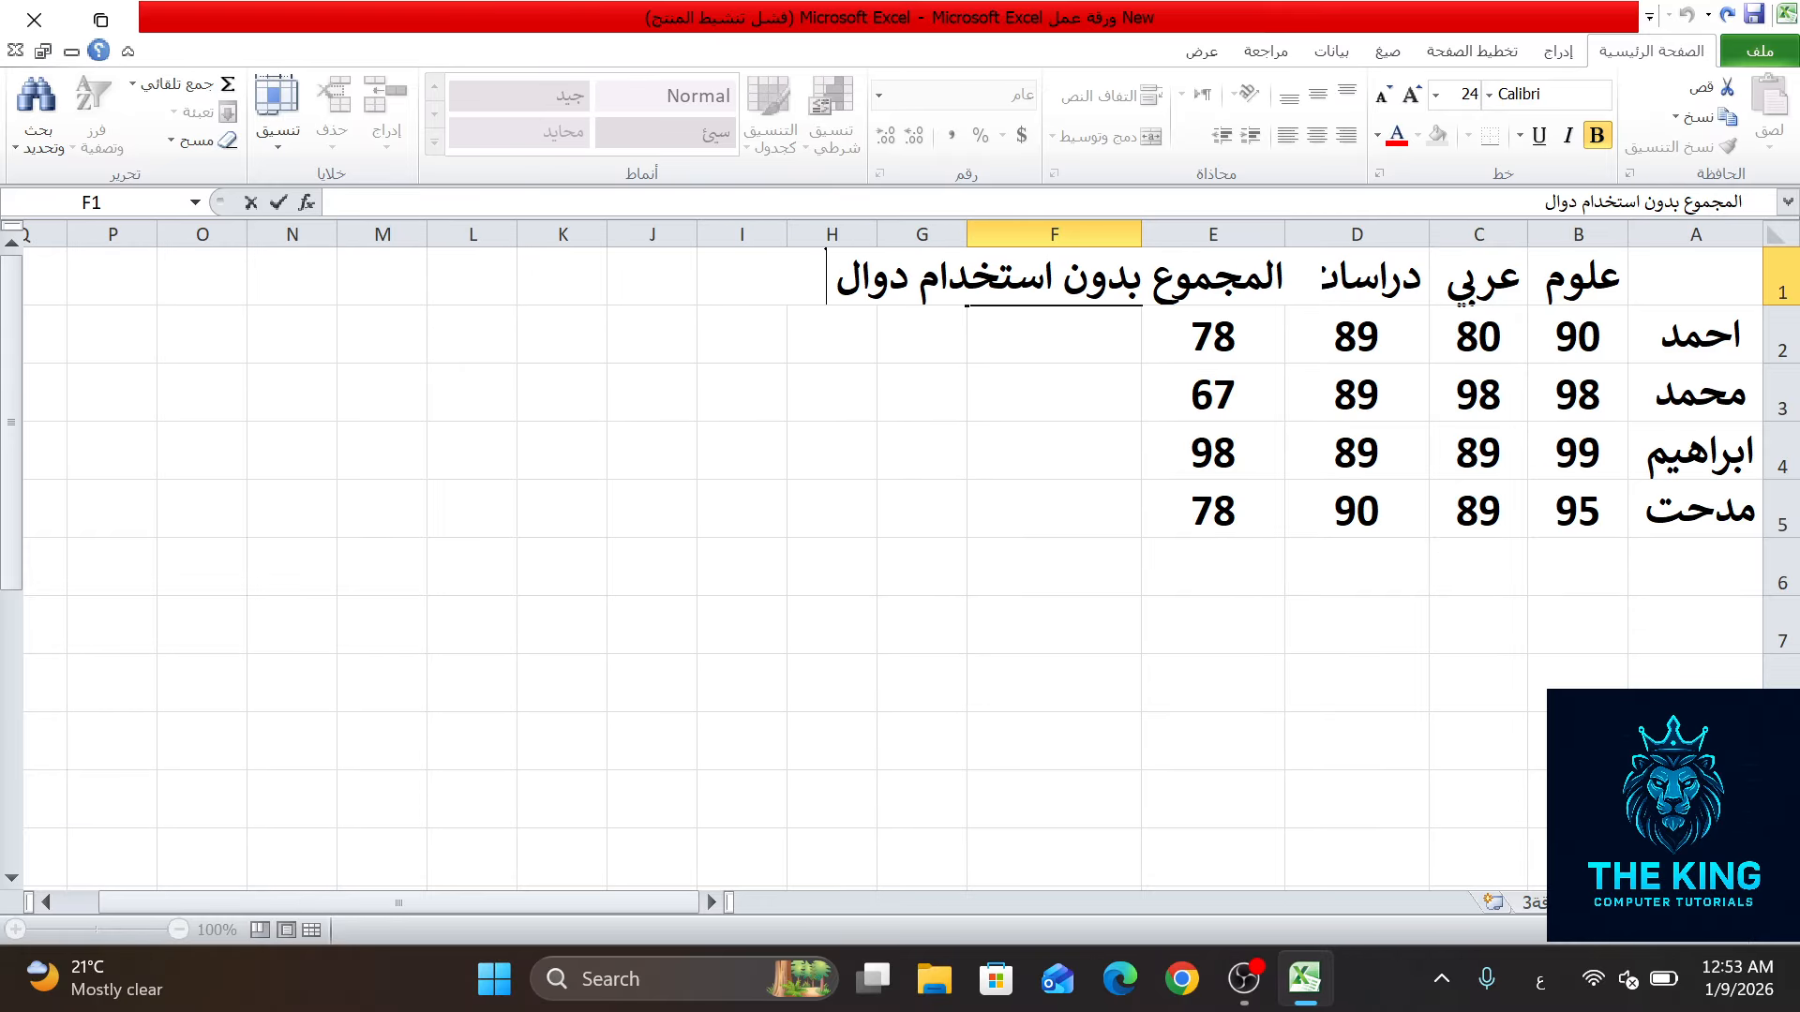
left_click(971, 228)
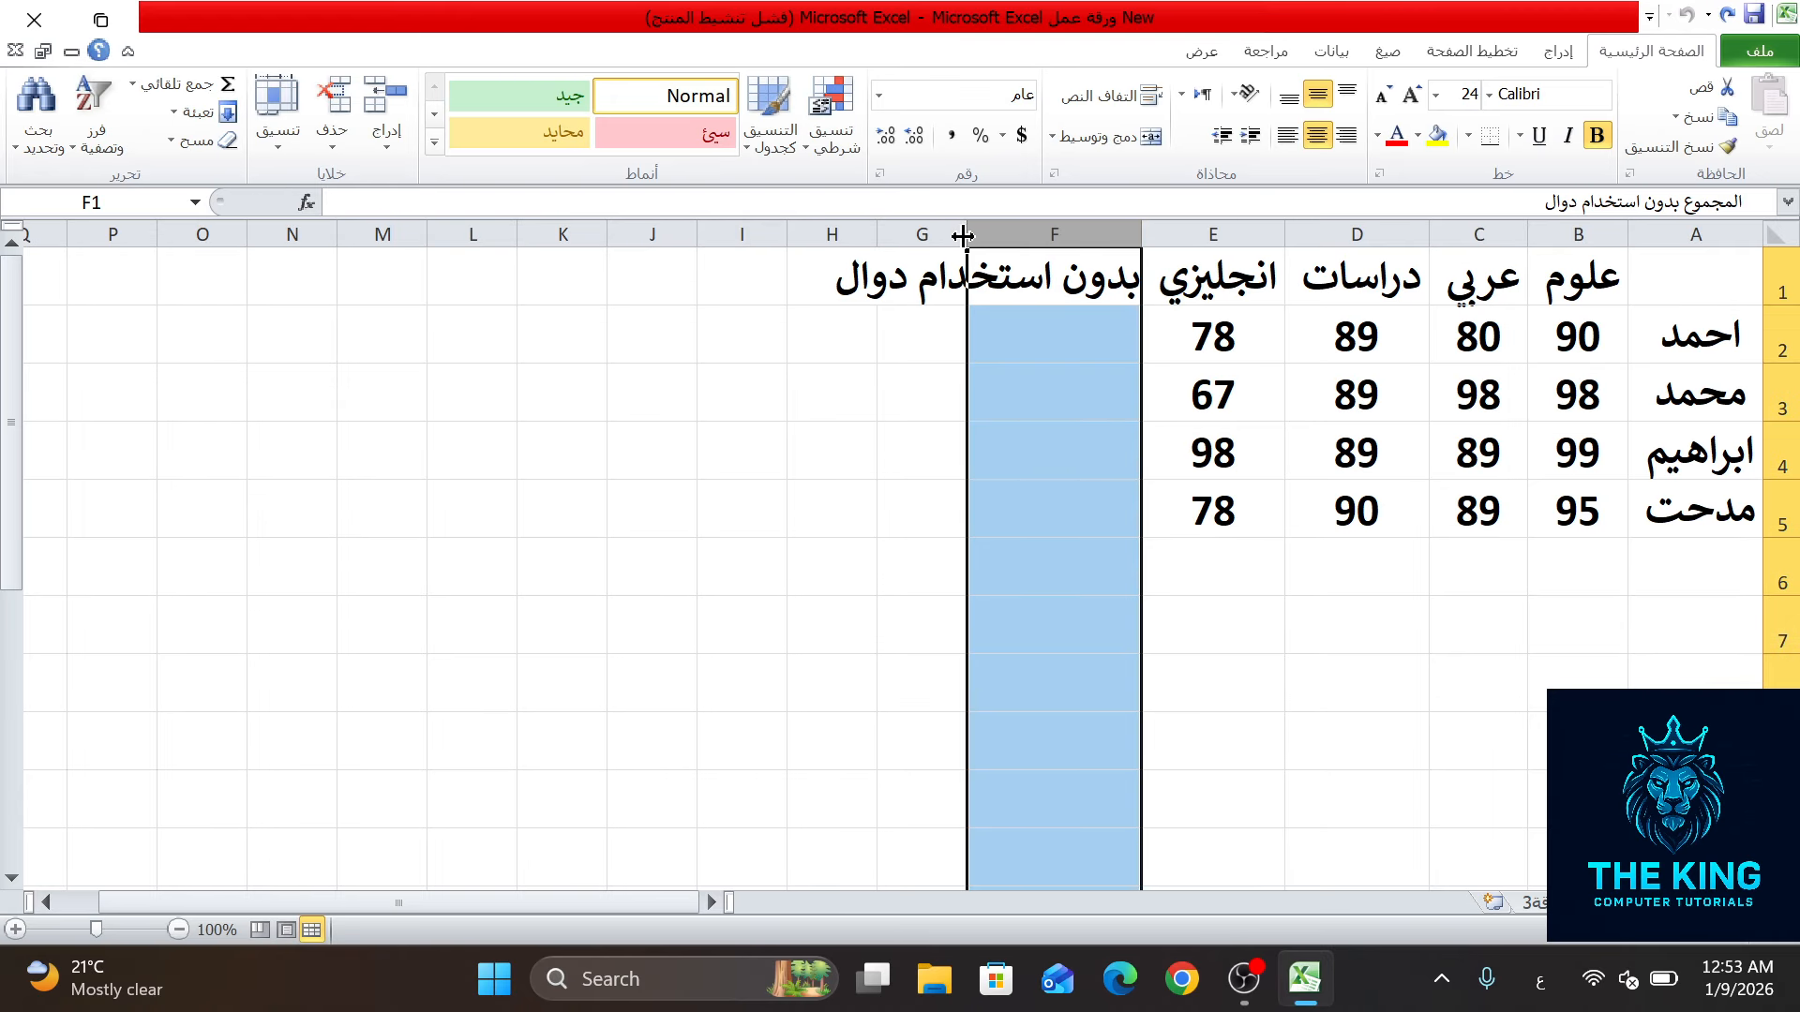
double_click(965, 234)
left_click(703, 274)
left_click(791, 340)
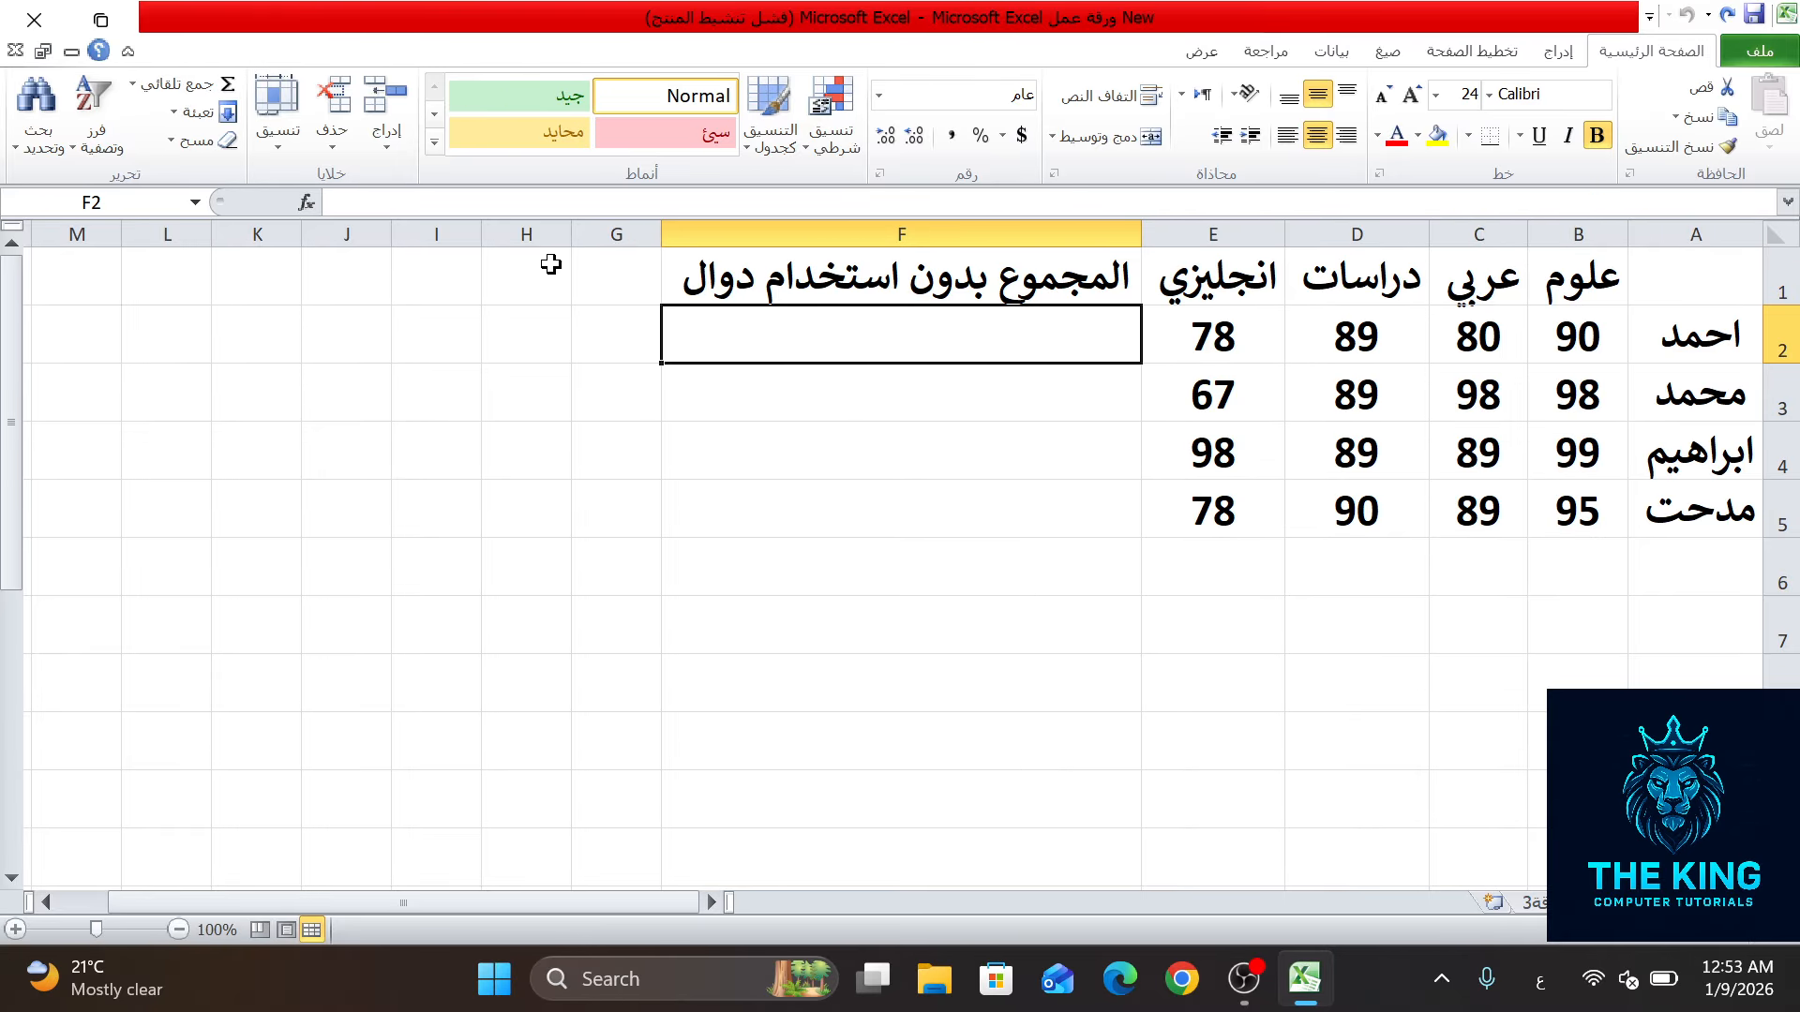
Step: Enter the heading المجموع بالداله sum in cell G1 and fit column G's width to it
left_click(603, 279)
type("ال")
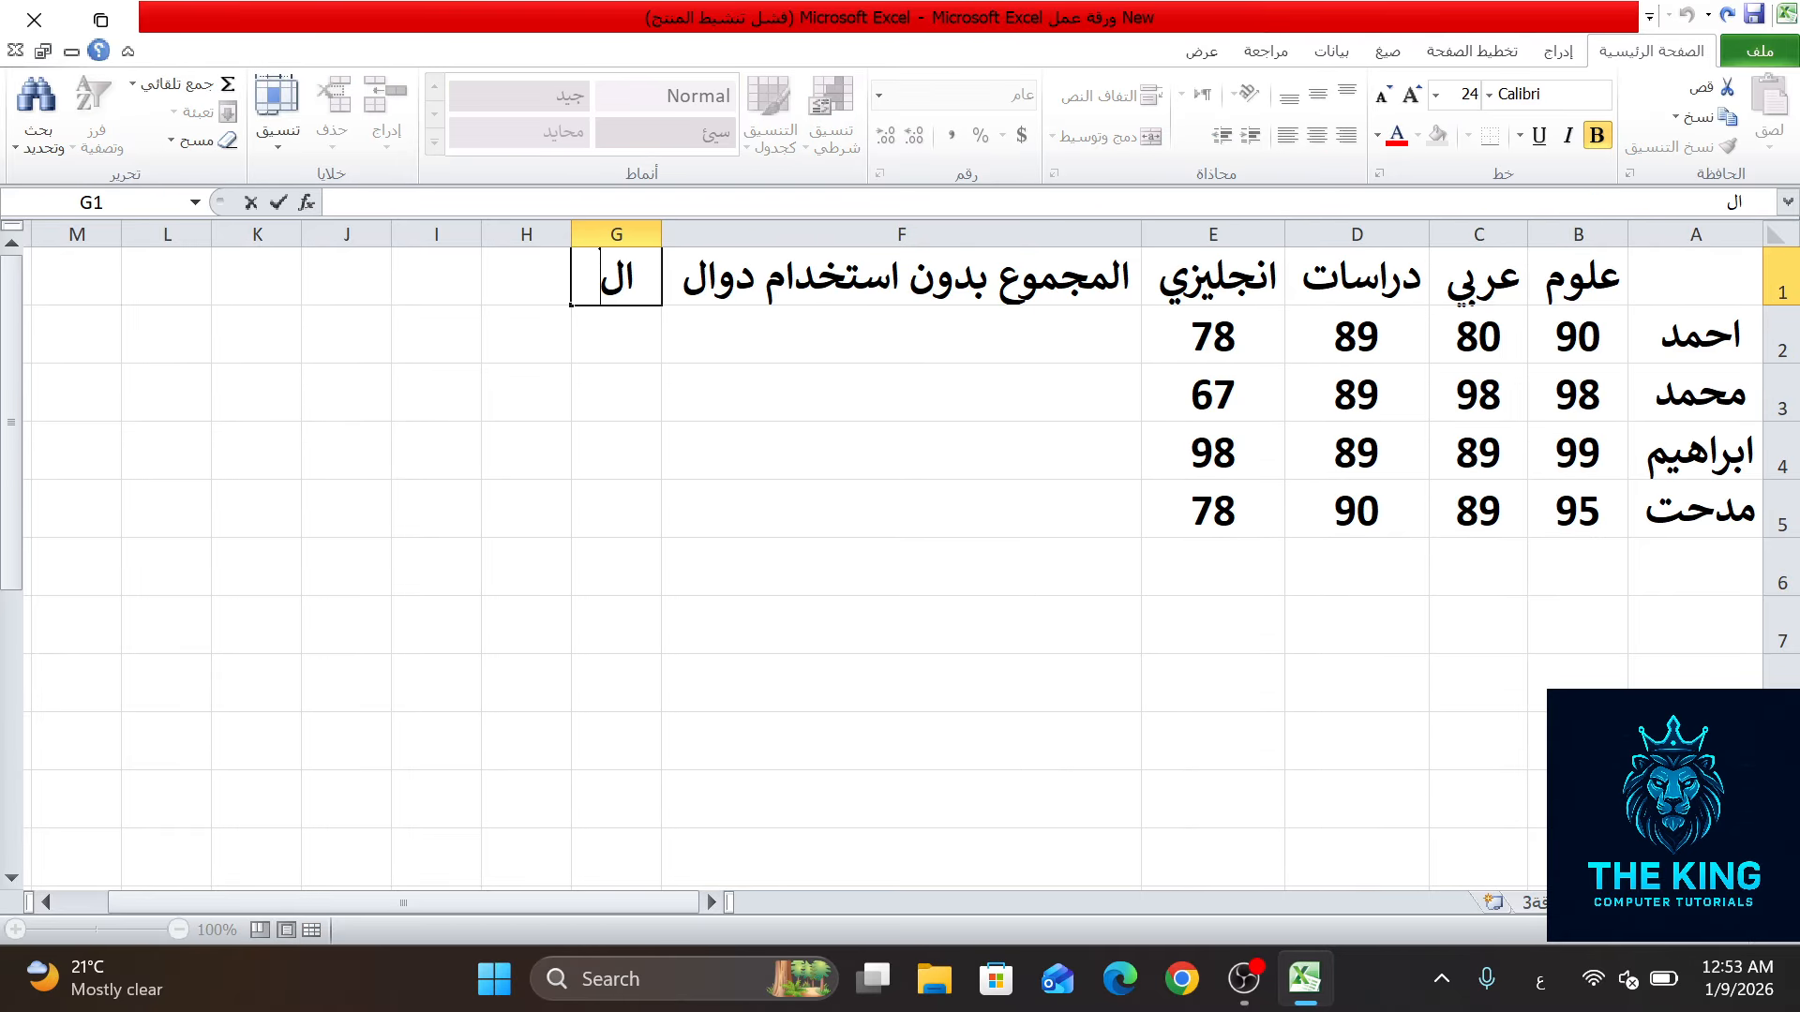
type("مجمو")
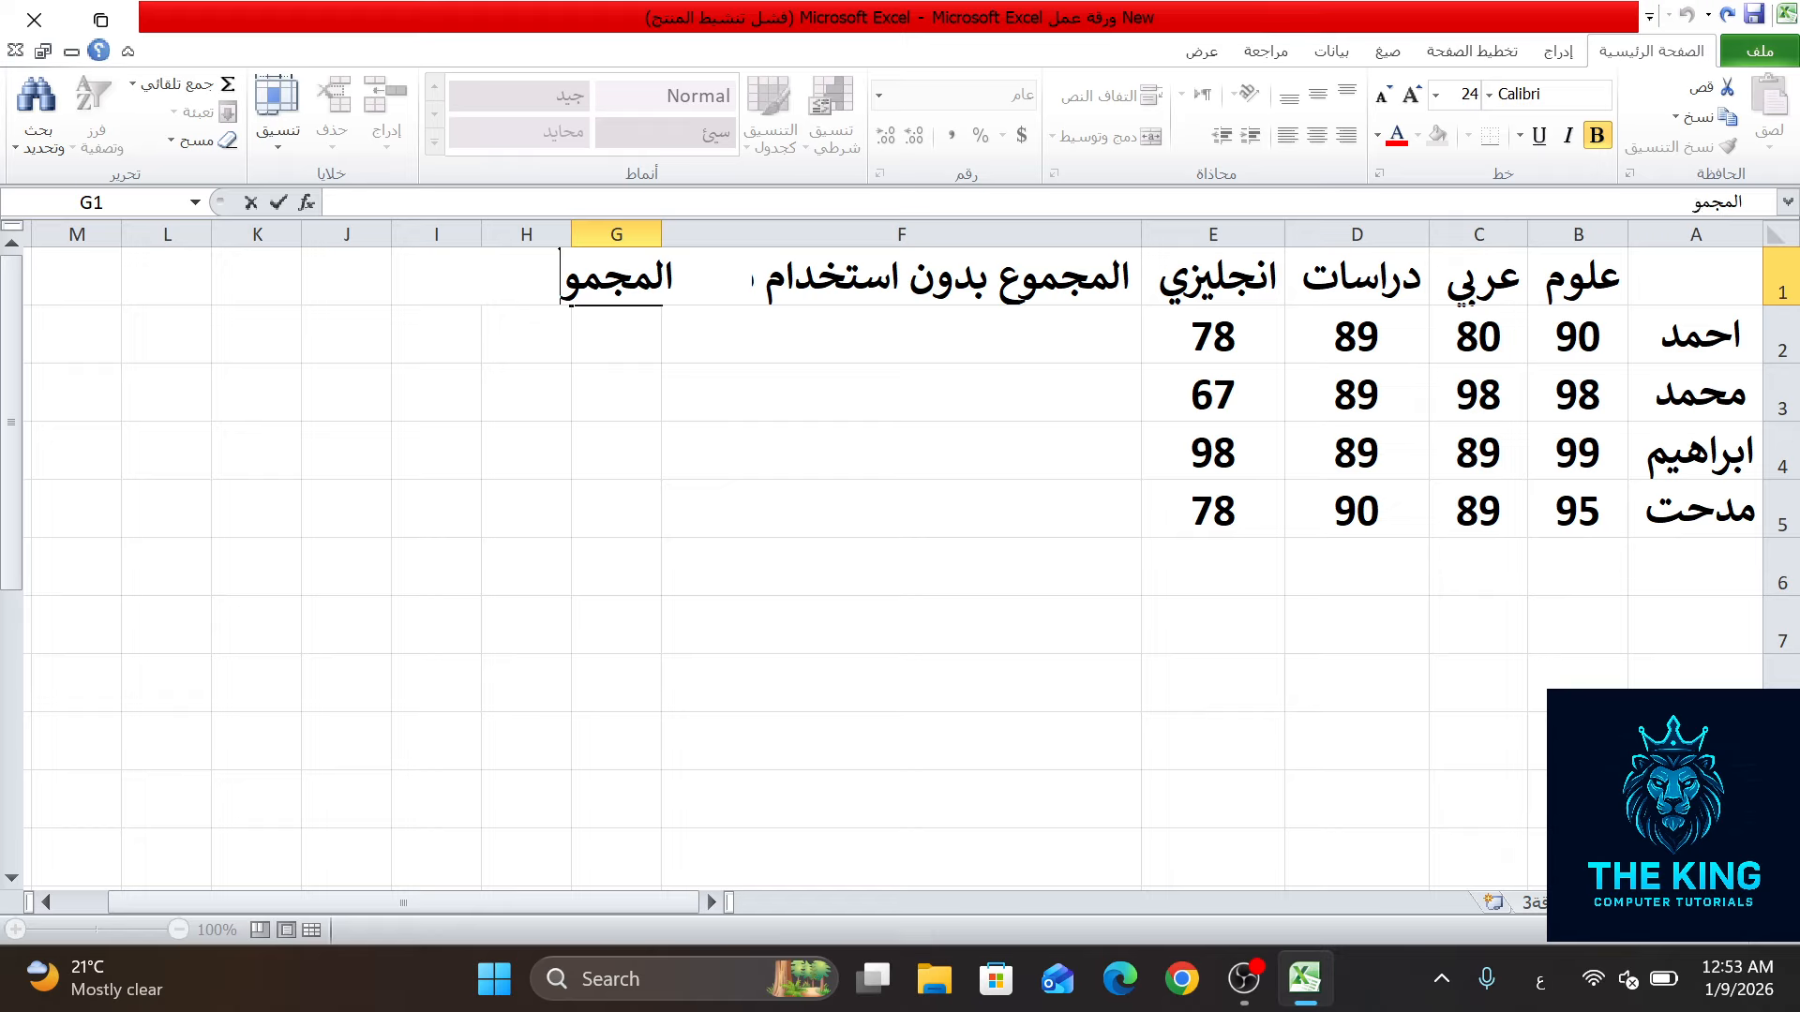
type("ع بال")
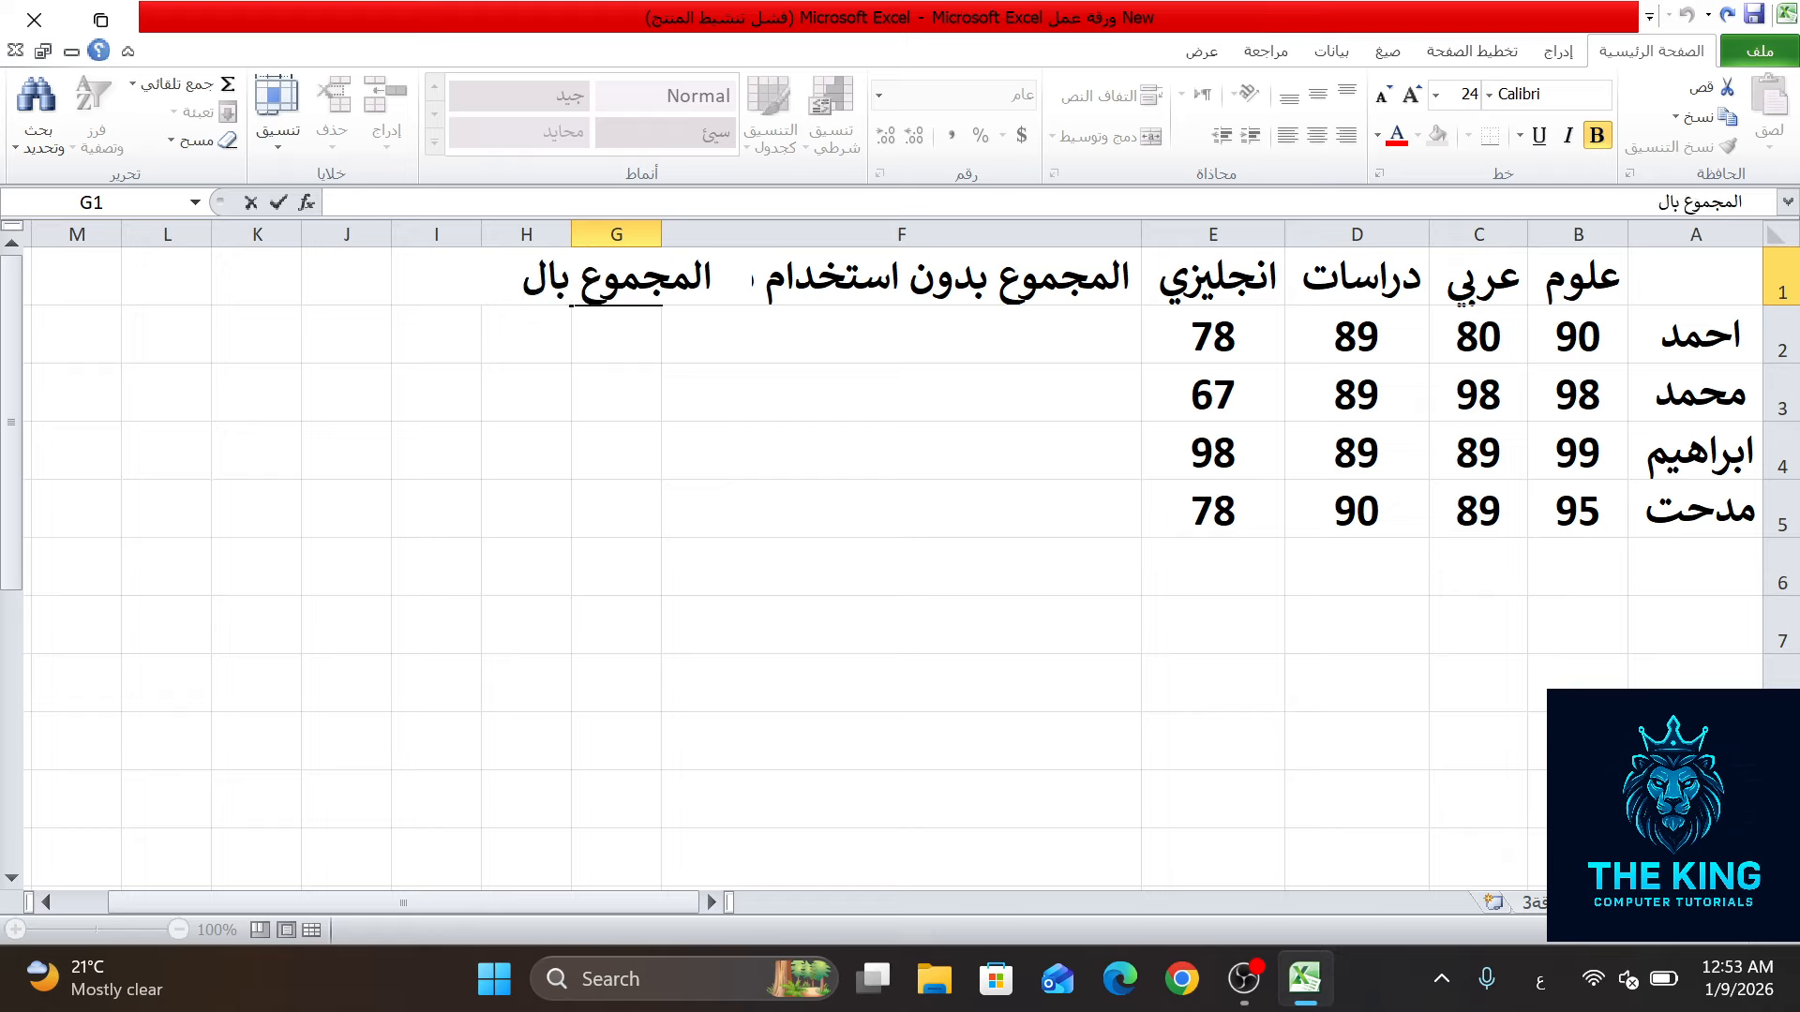
type("داله")
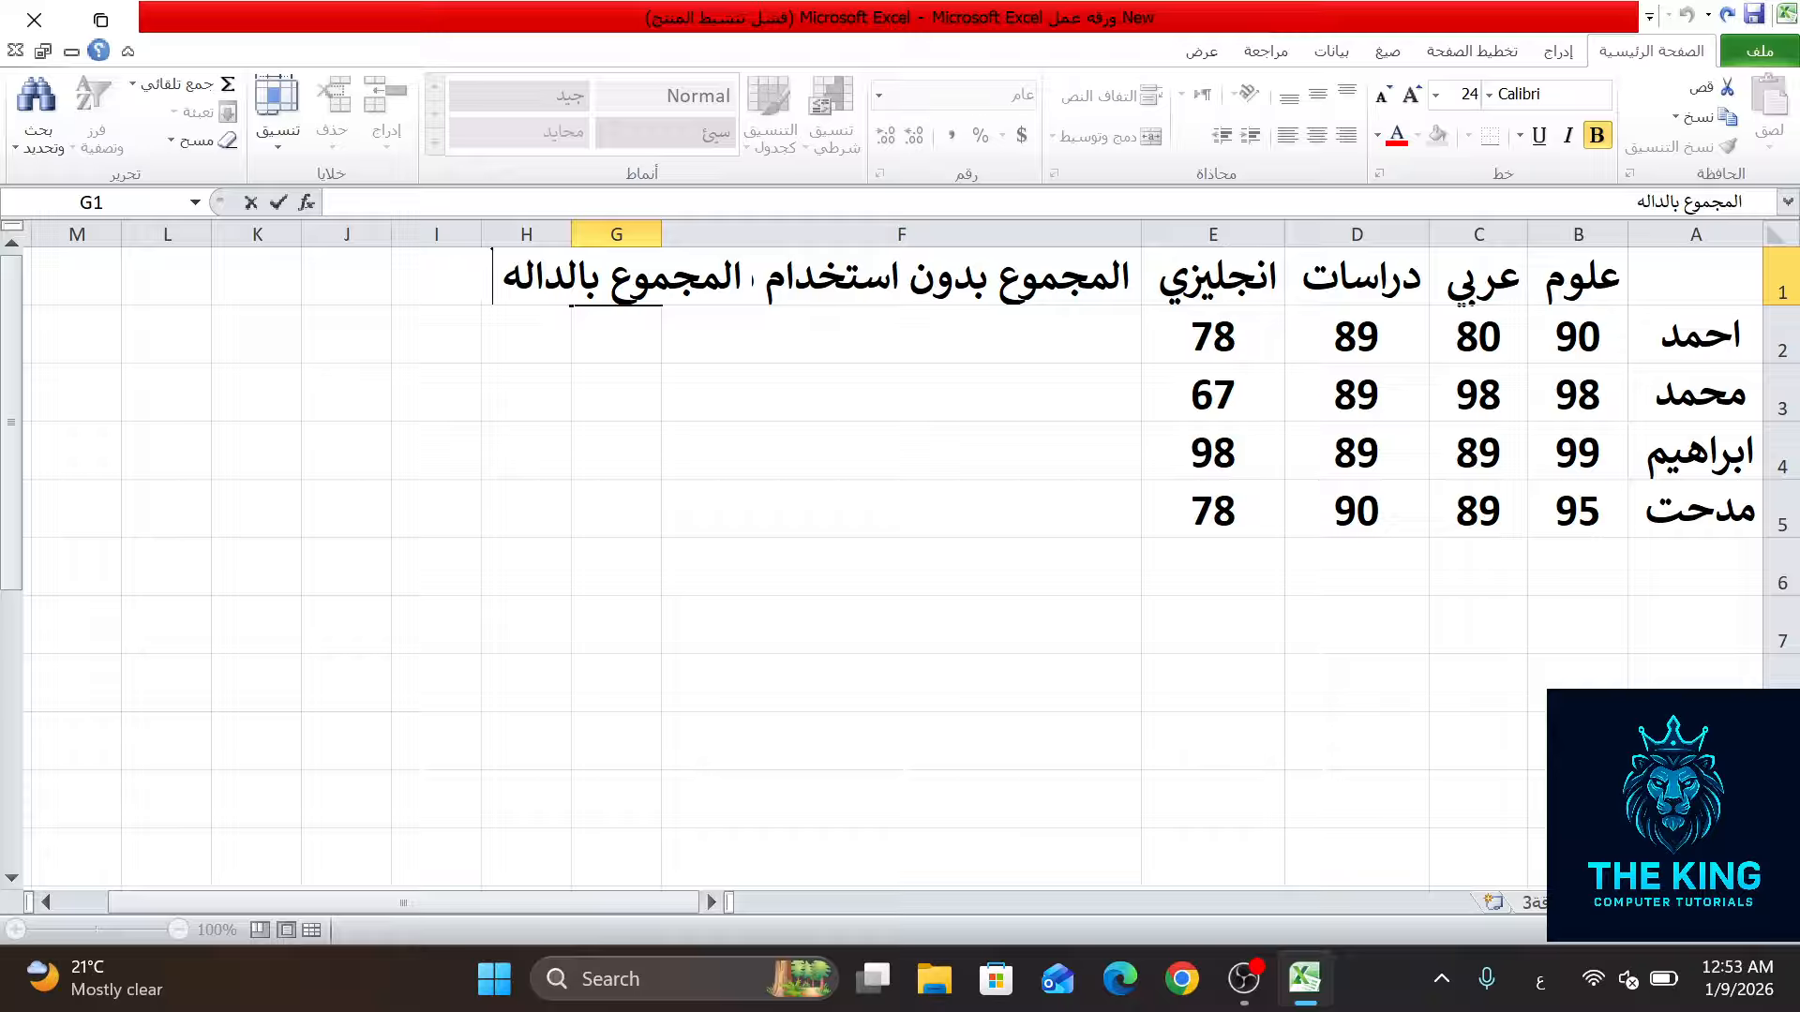
key("alt+shift")
type("so")
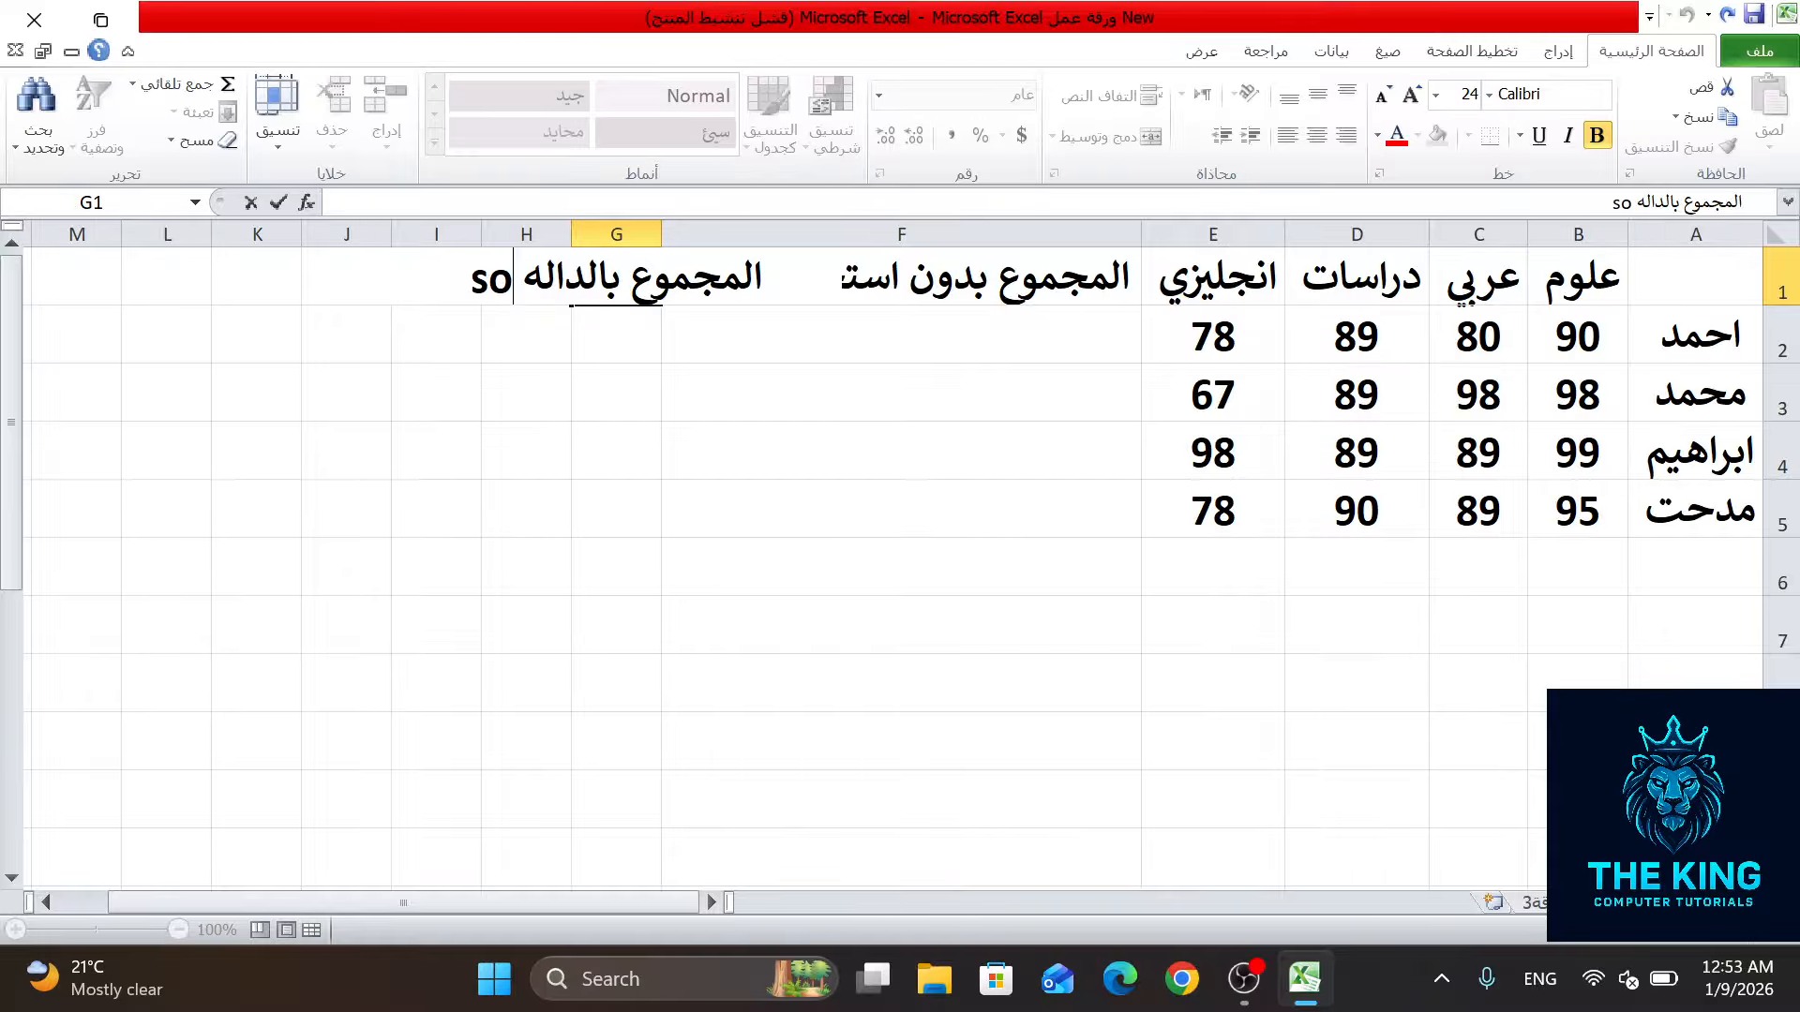
key("BackSpace")
type("um")
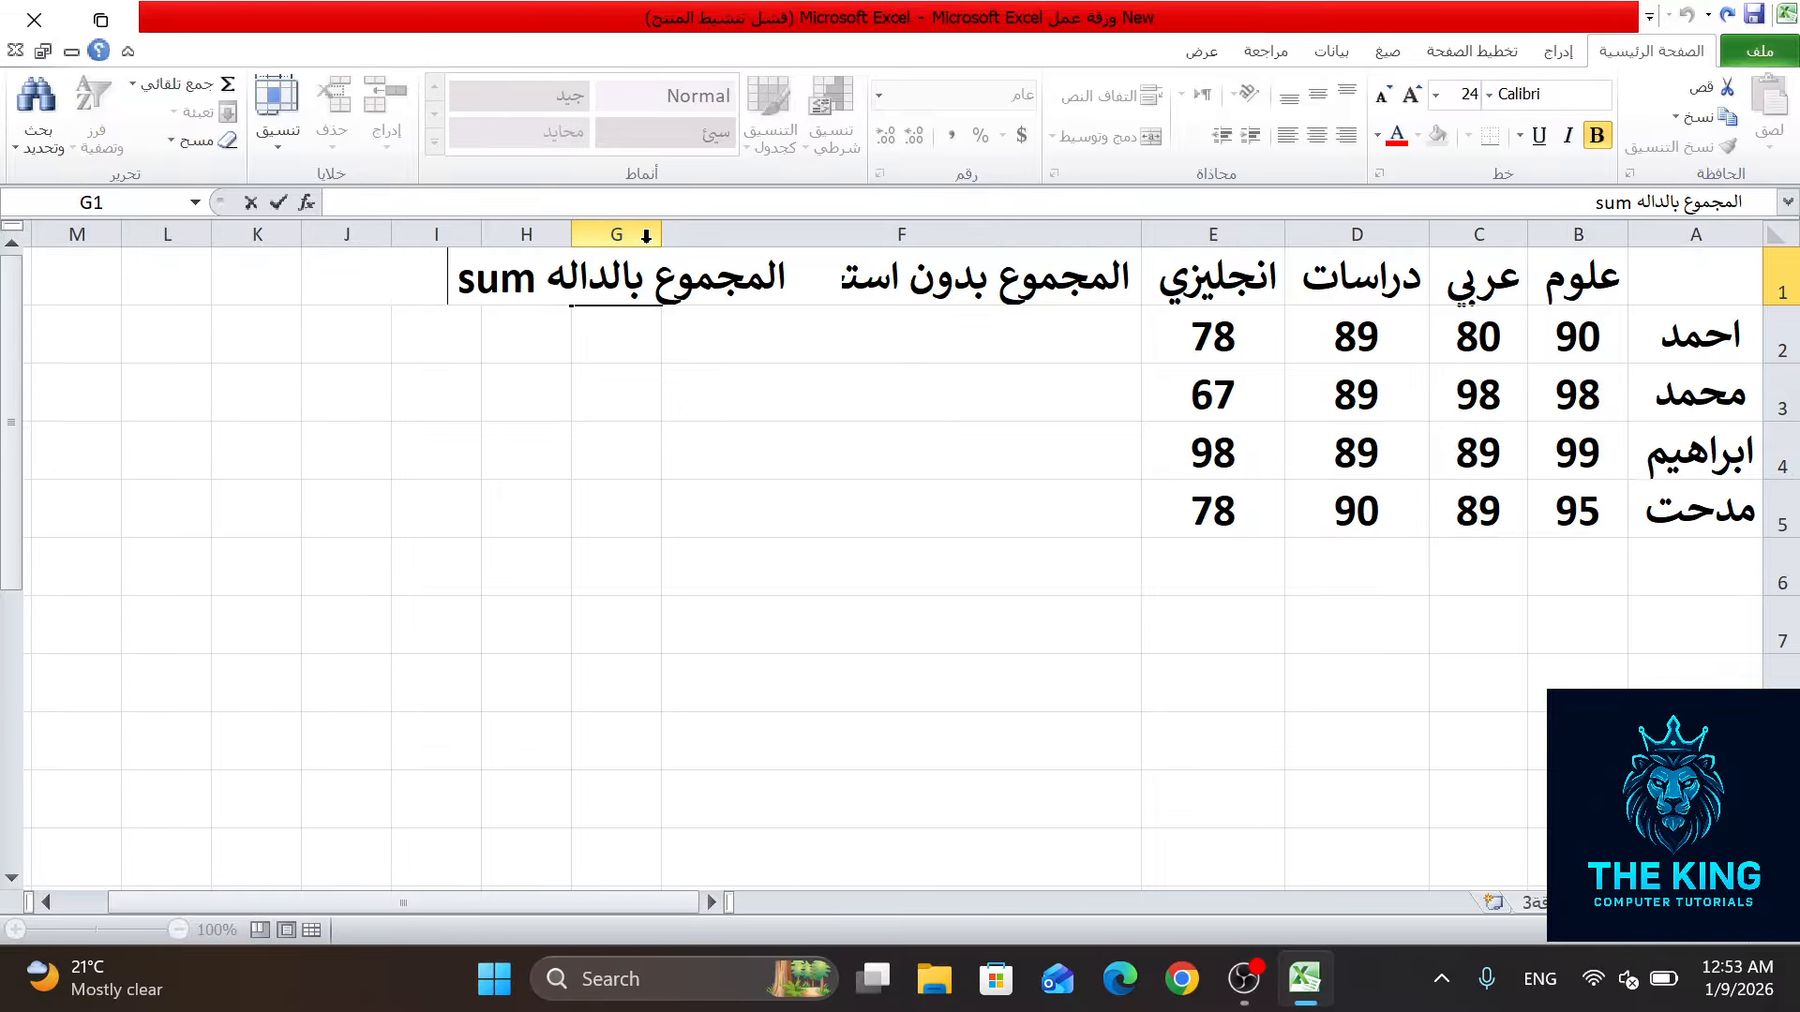
left_click(560, 235)
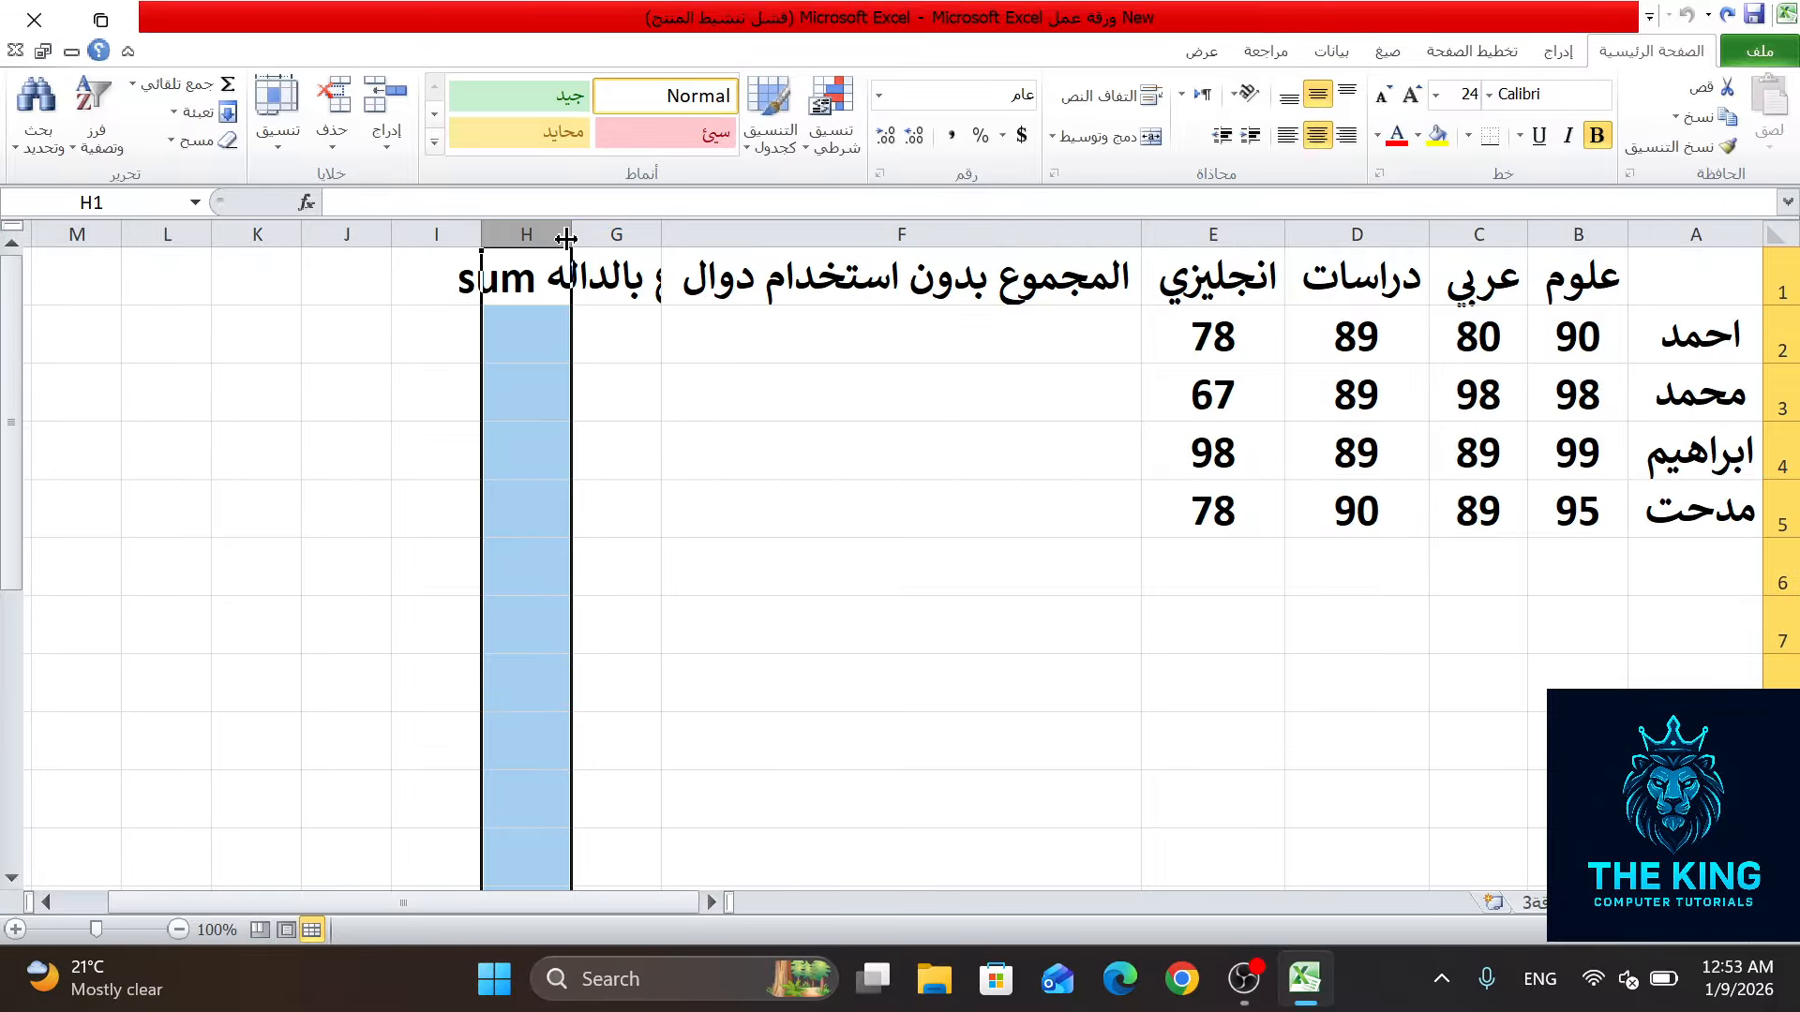
left_click_drag(565, 239, 302, 236)
left_click(568, 334)
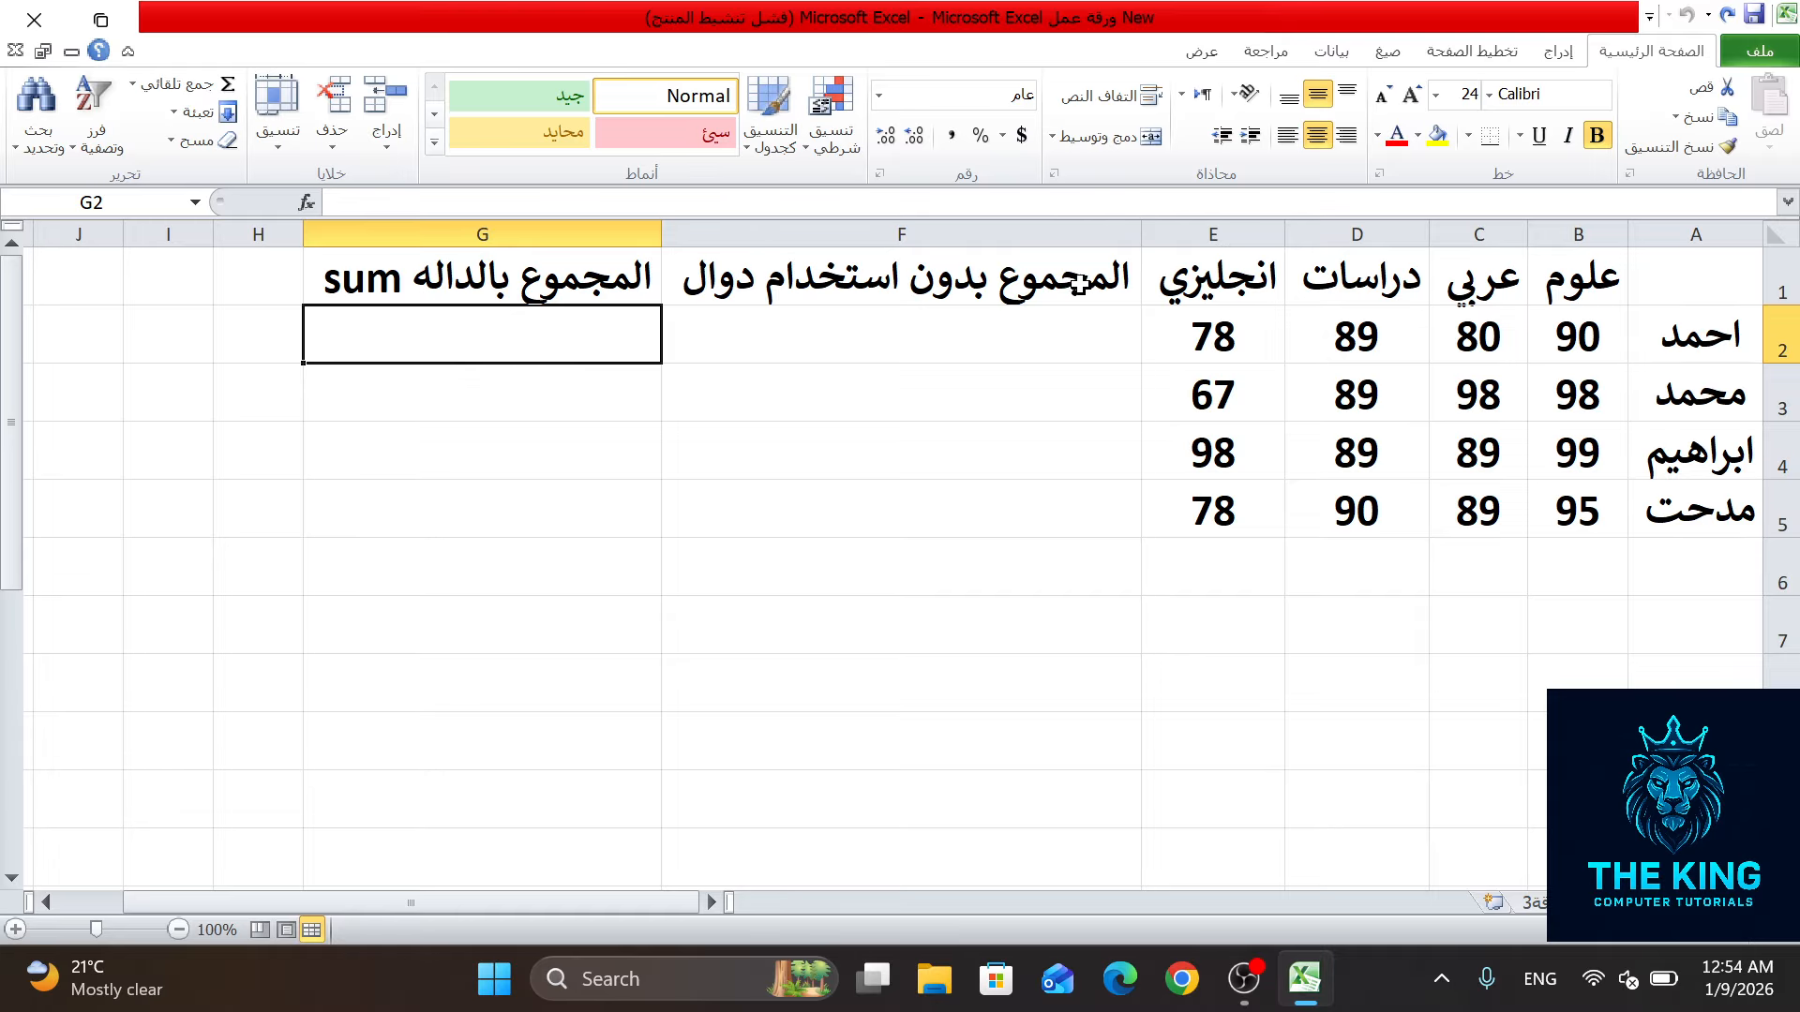
Step: Enter the formula =B2+C2+D2+E2 in cell F2 to total the first student's scores without a function
left_click(937, 331)
key("F2")
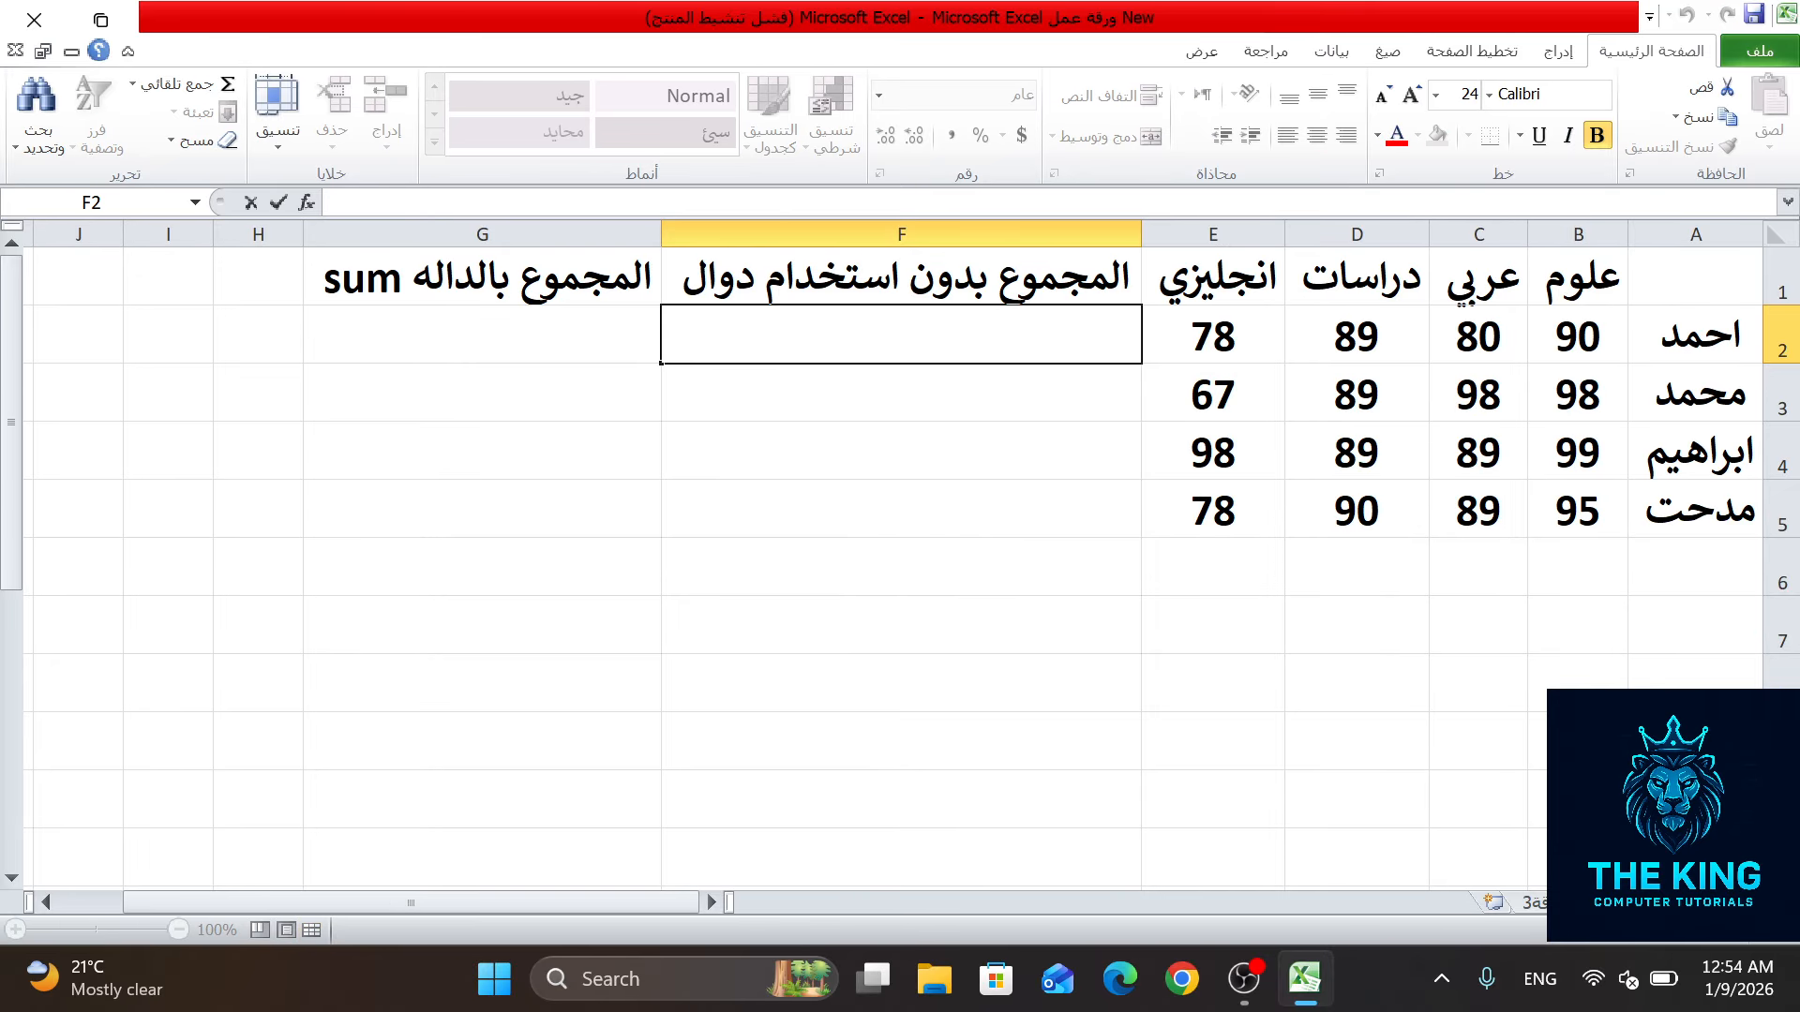
type("=")
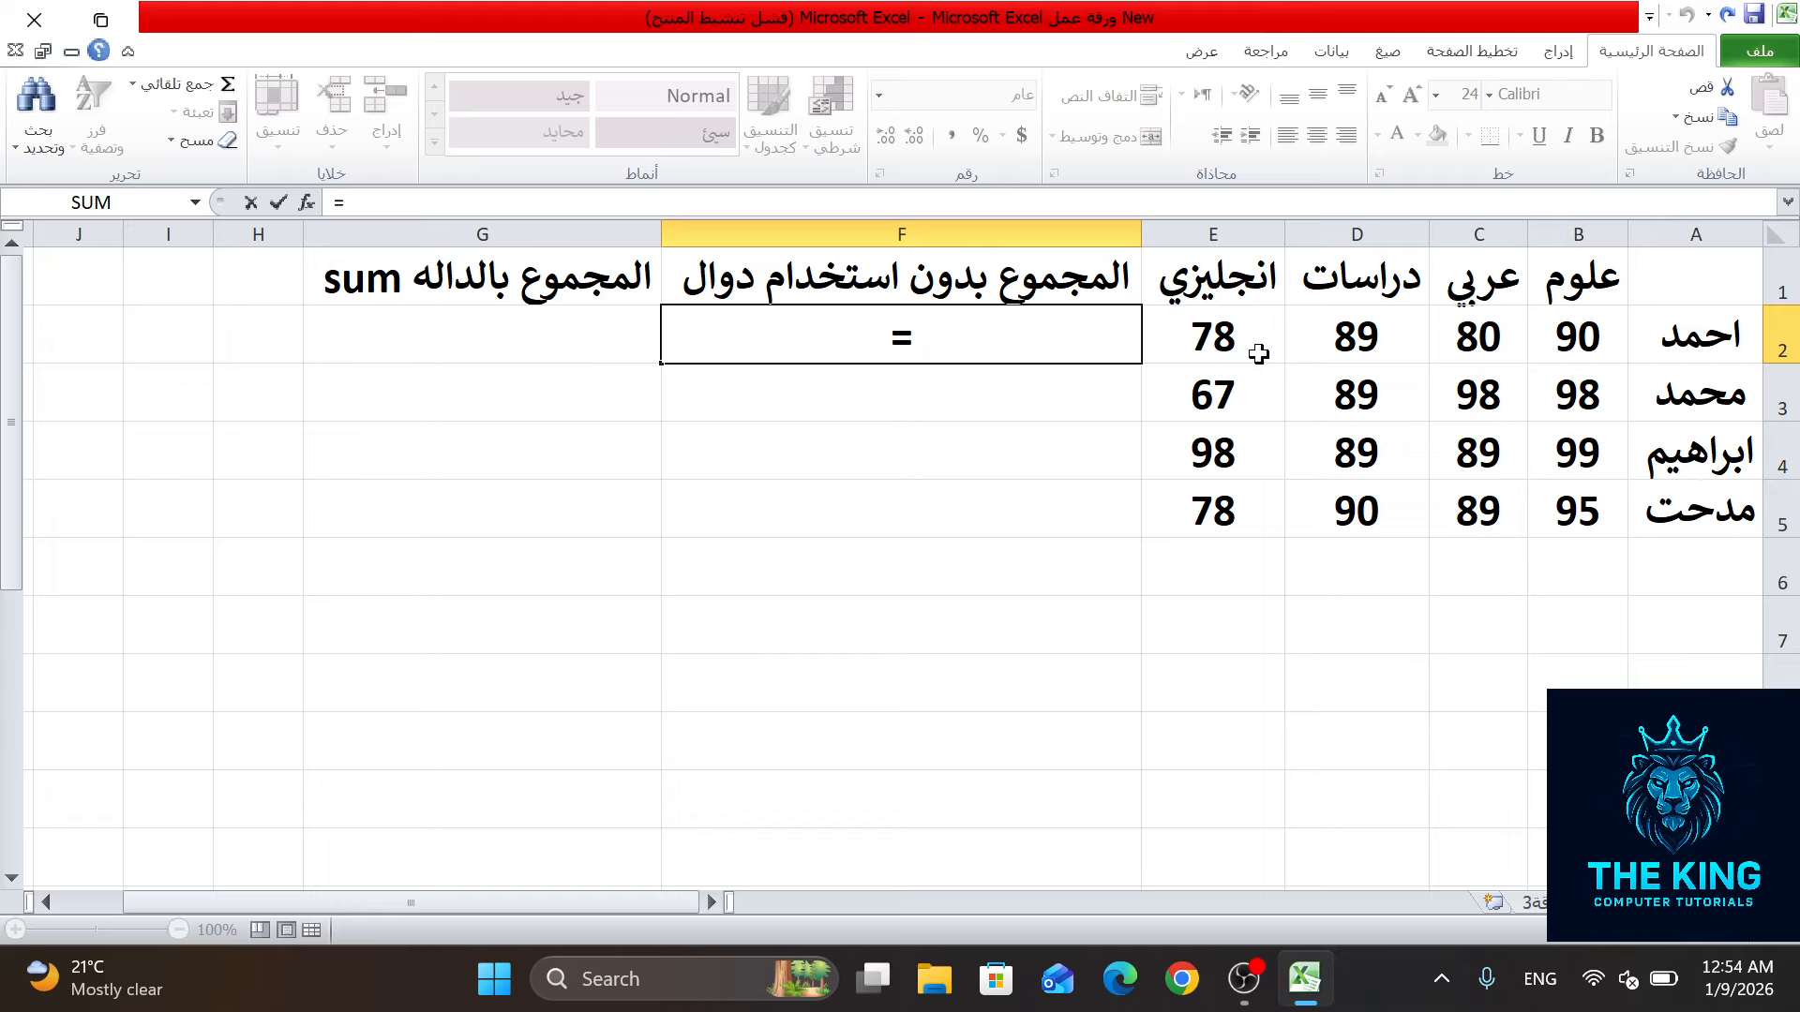
left_click(1569, 334)
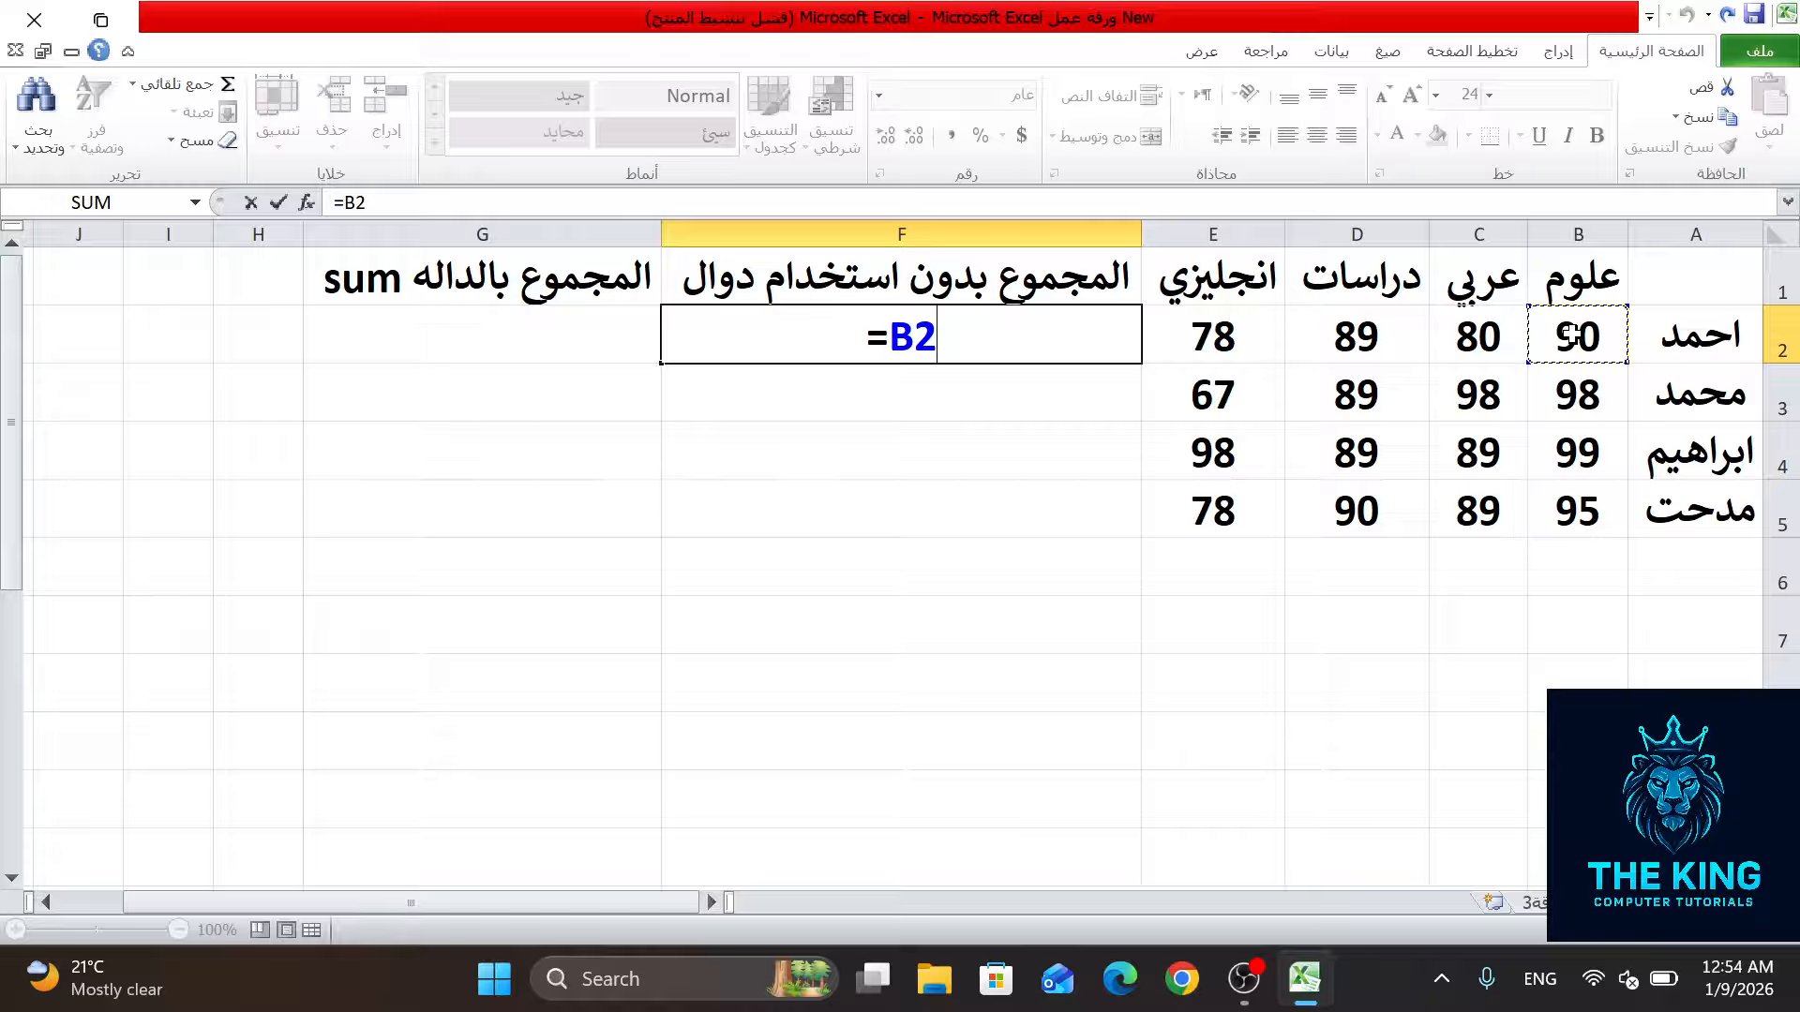
type("+")
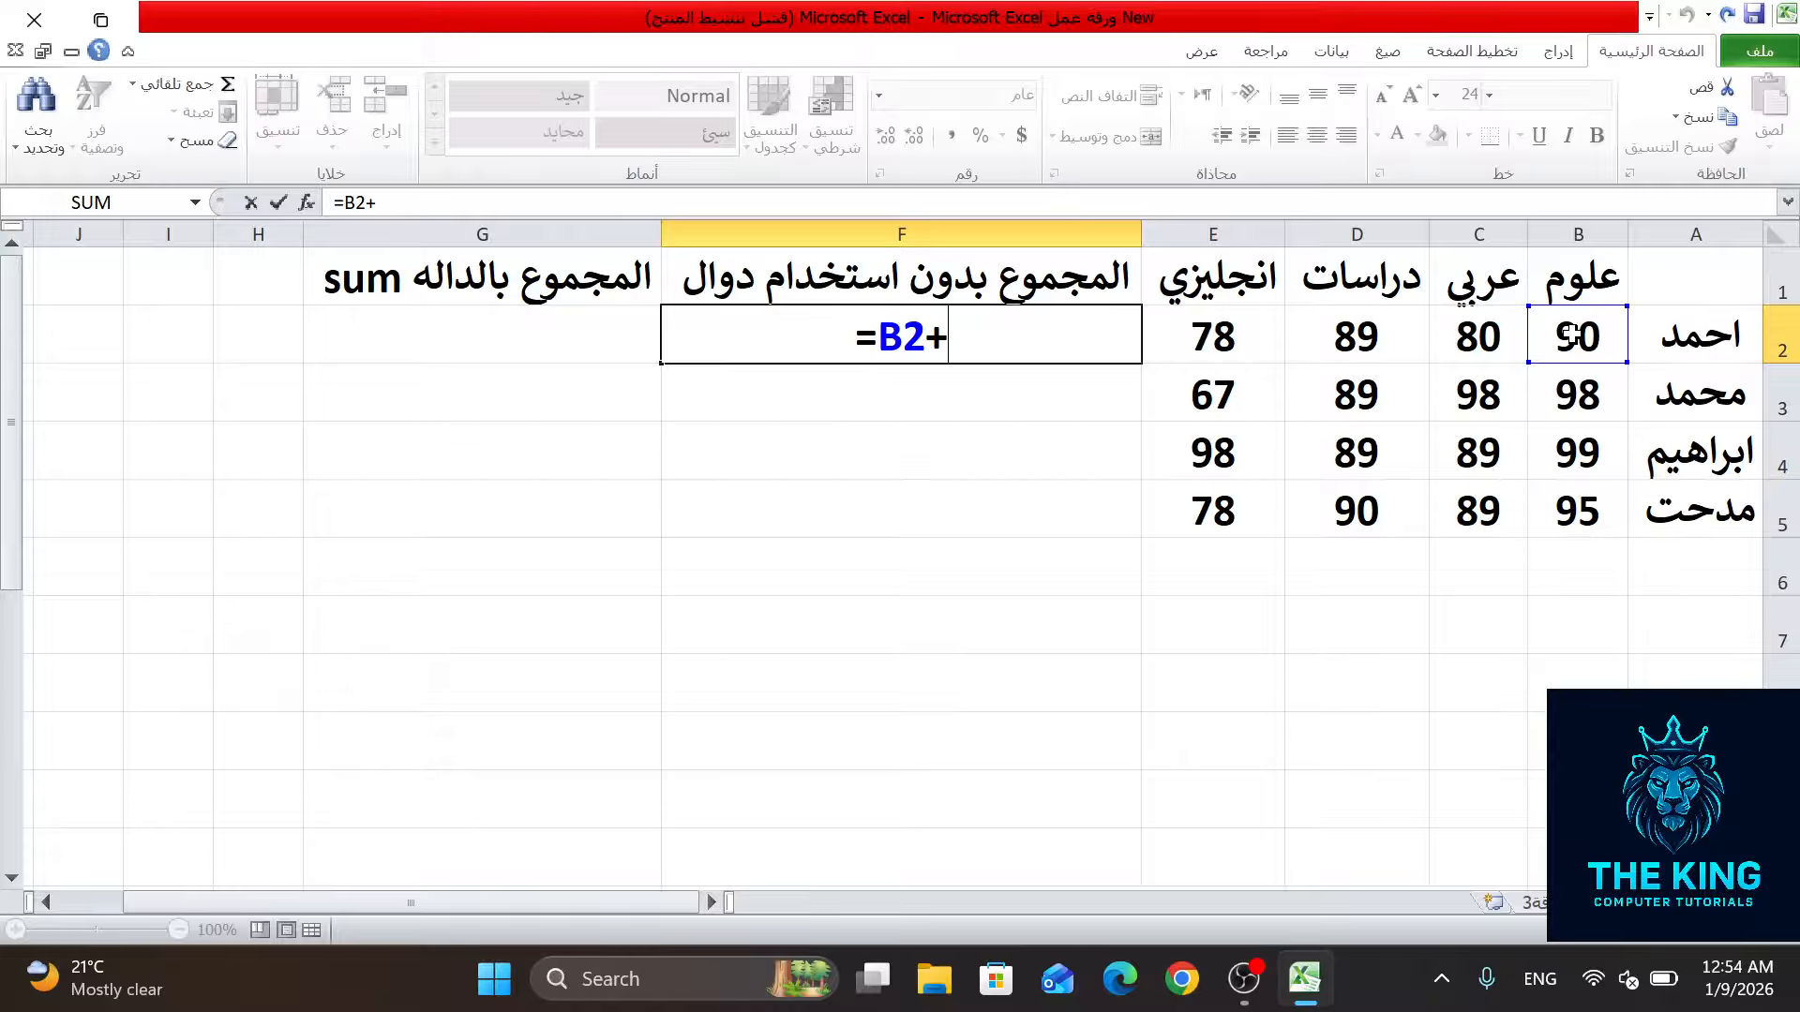
left_click(1478, 336)
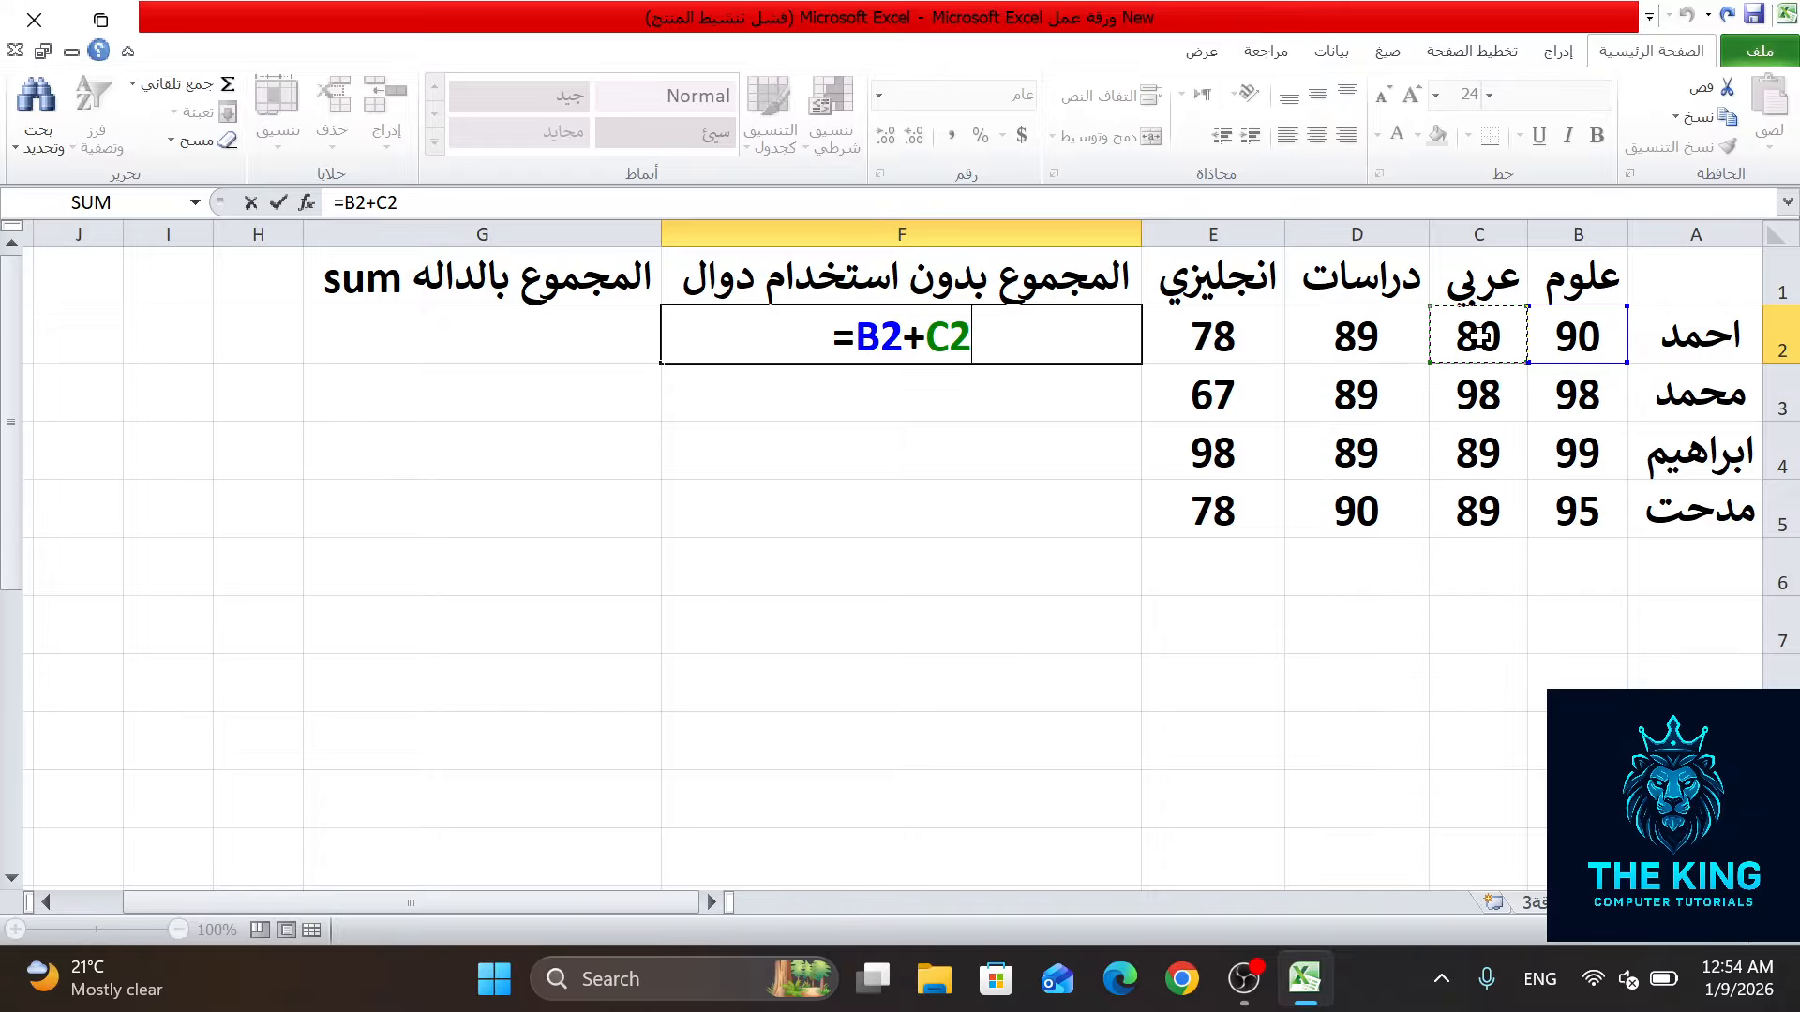
type("+")
left_click(1375, 345)
type("+")
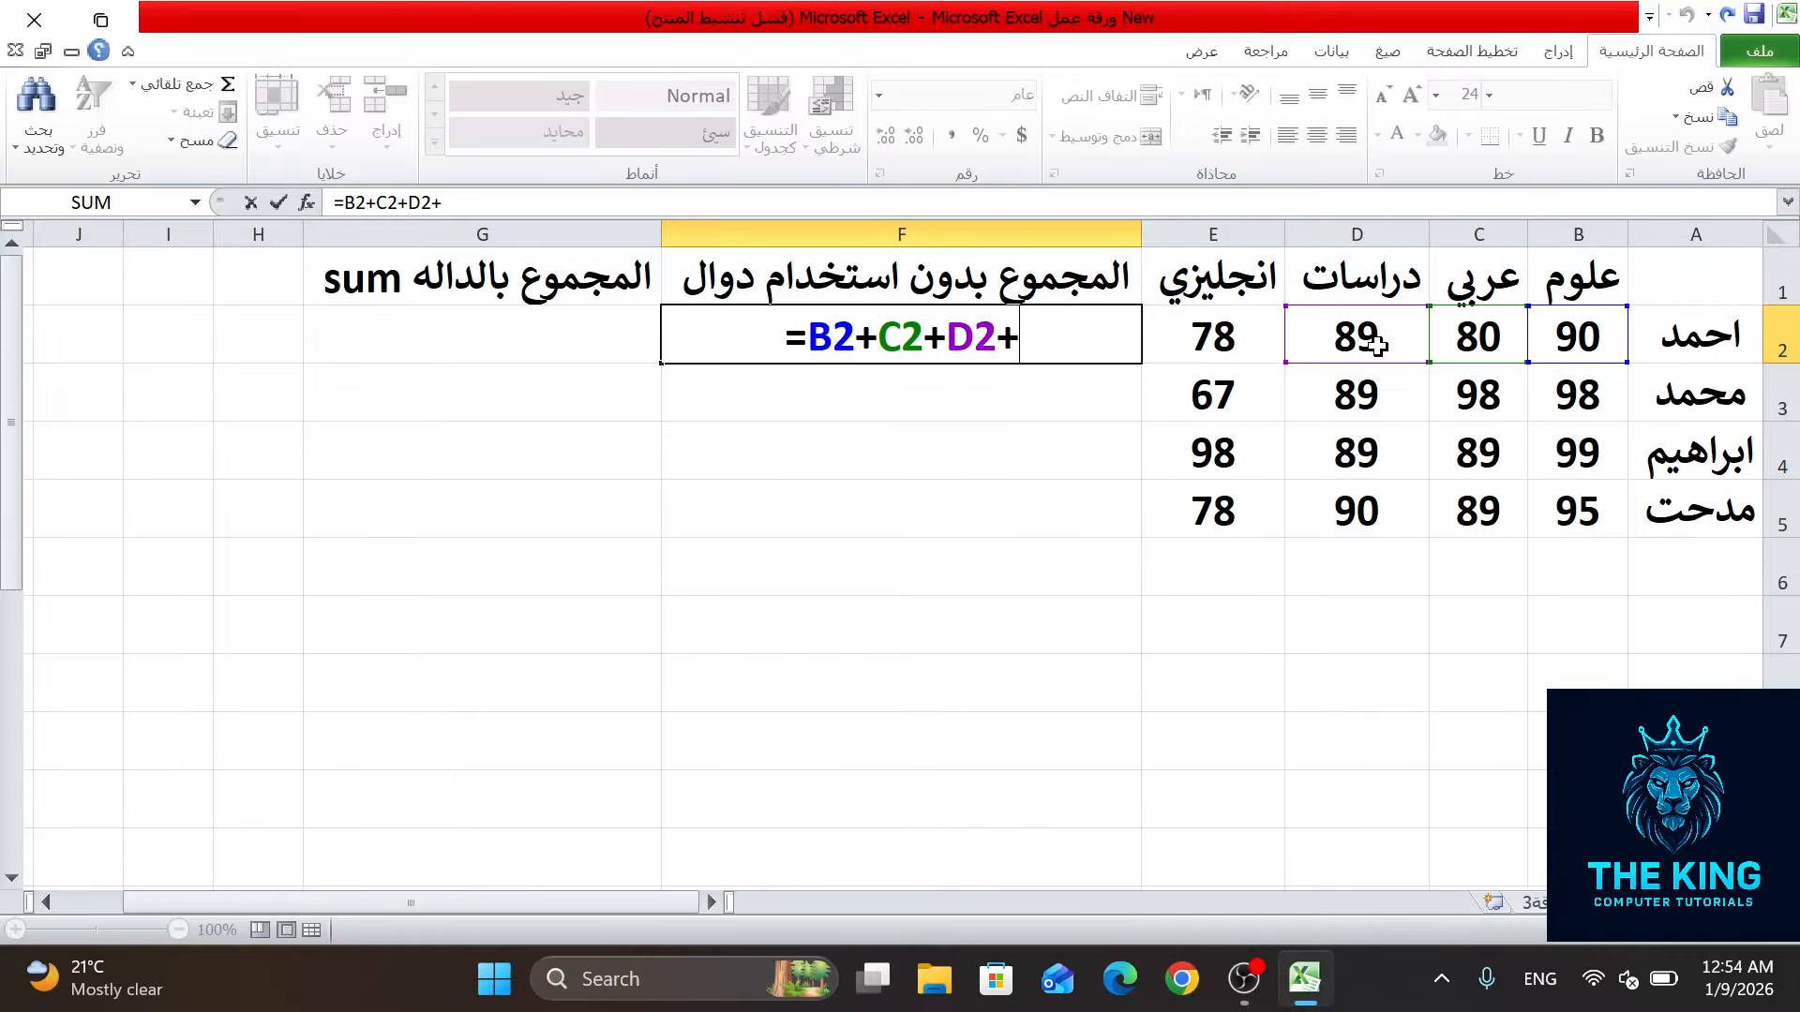
left_click(1250, 343)
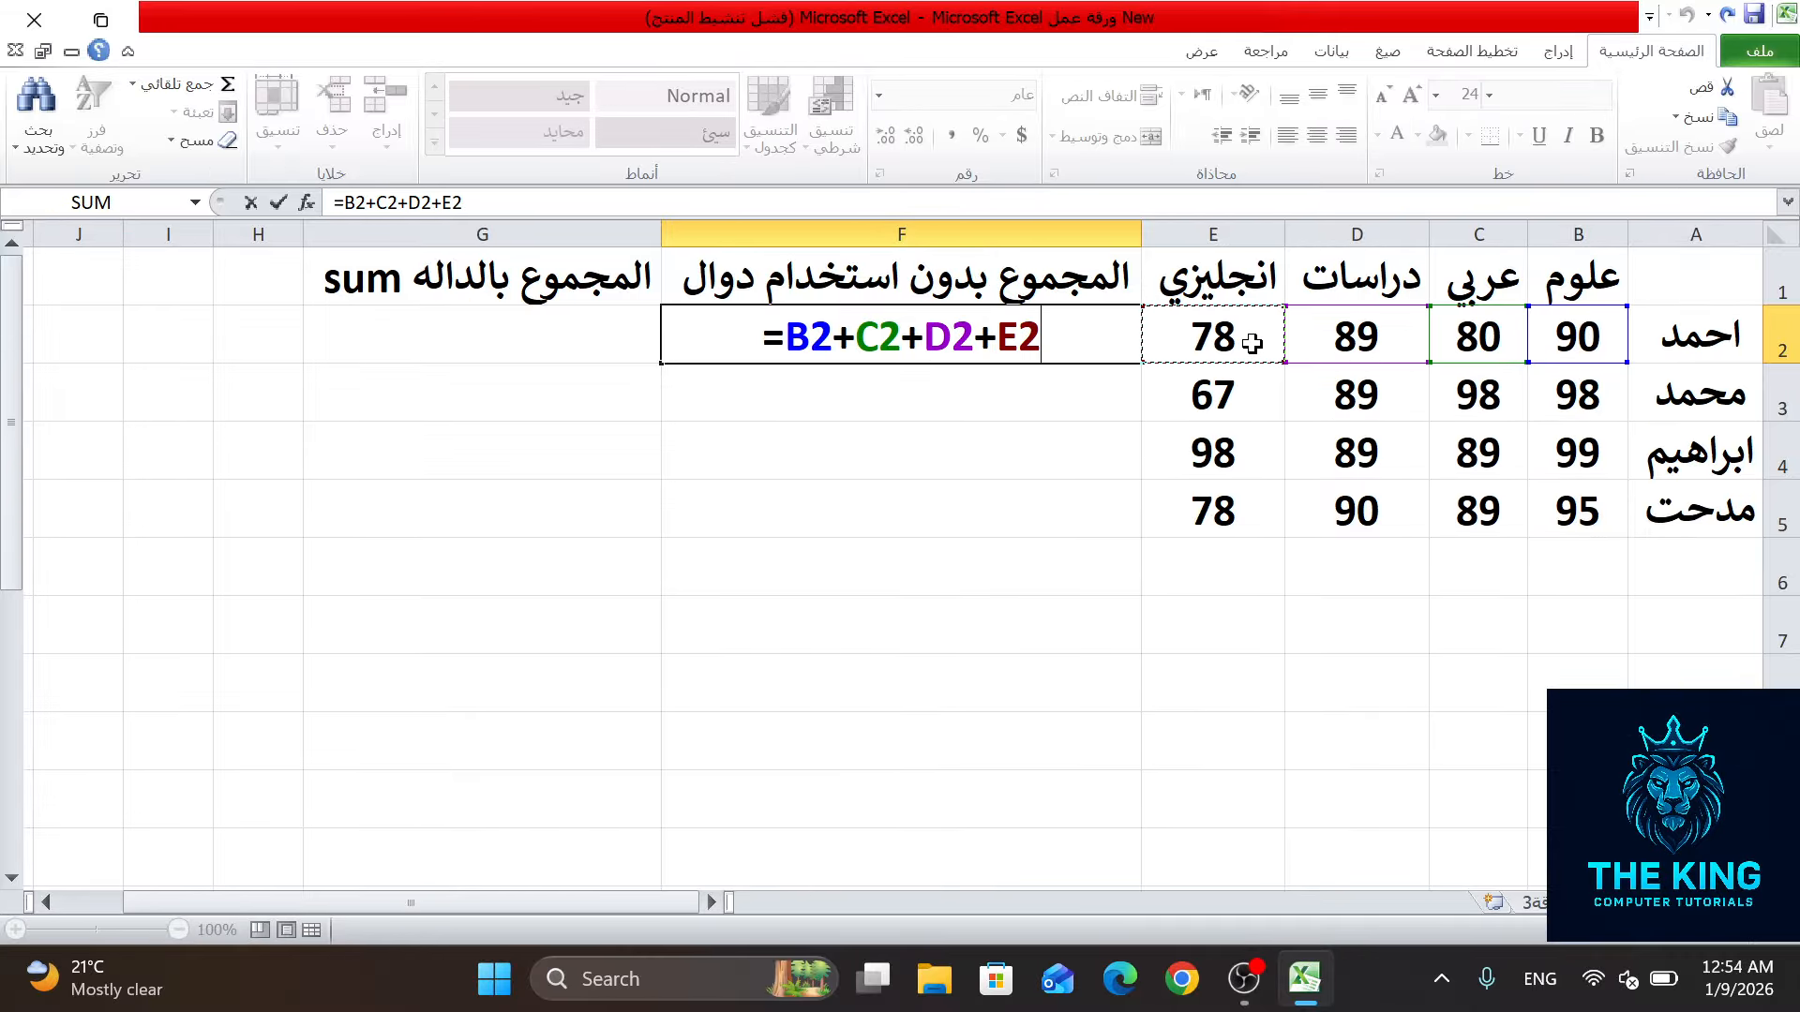
key("Return")
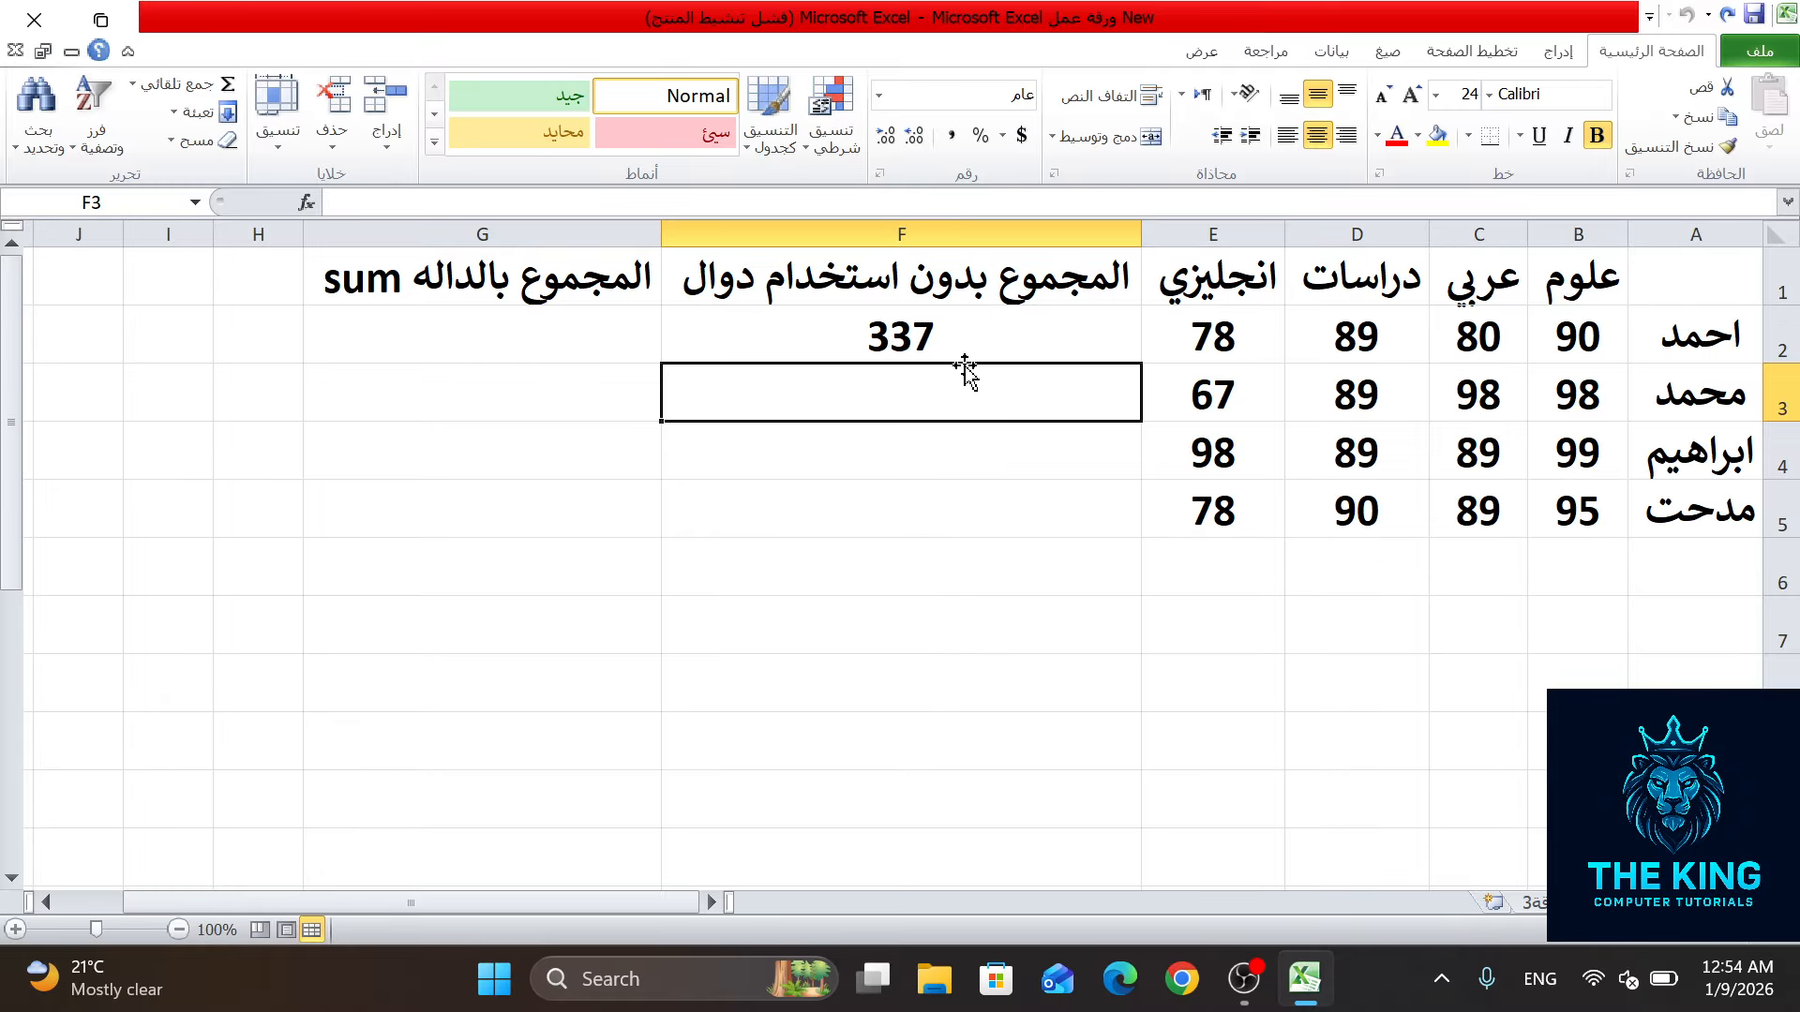
left_click(755, 340)
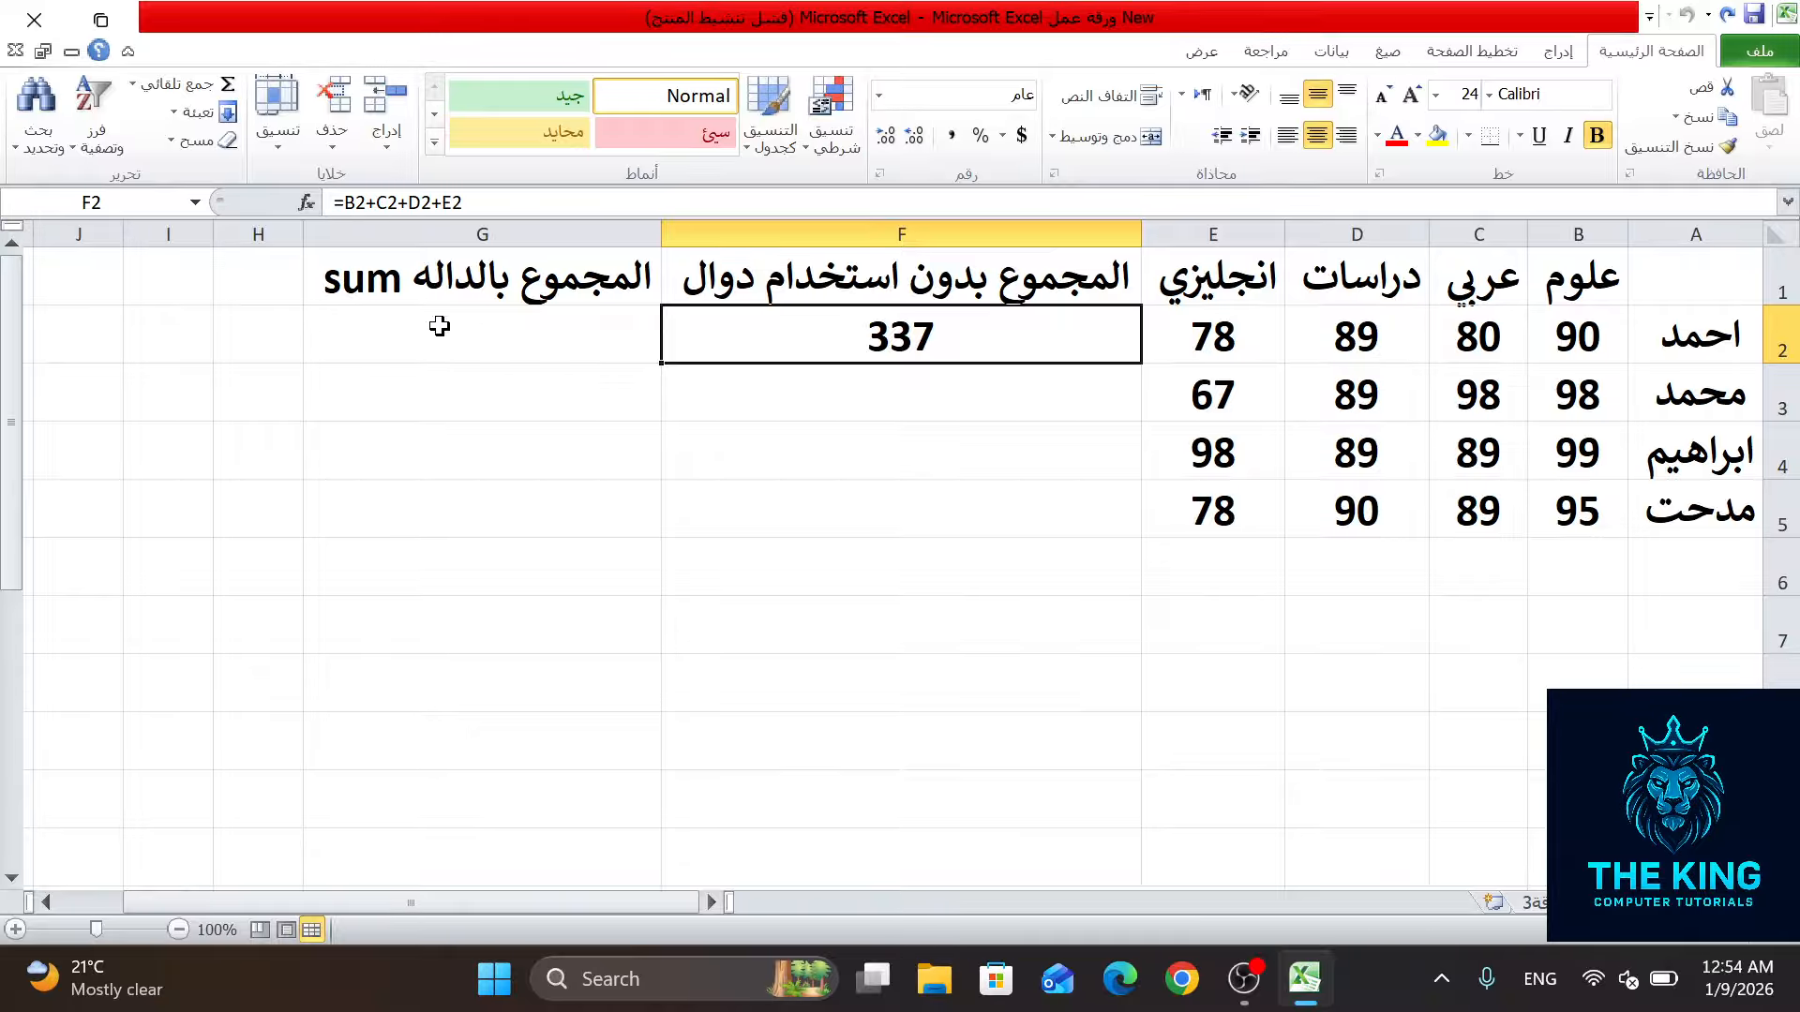
double_click(717, 345)
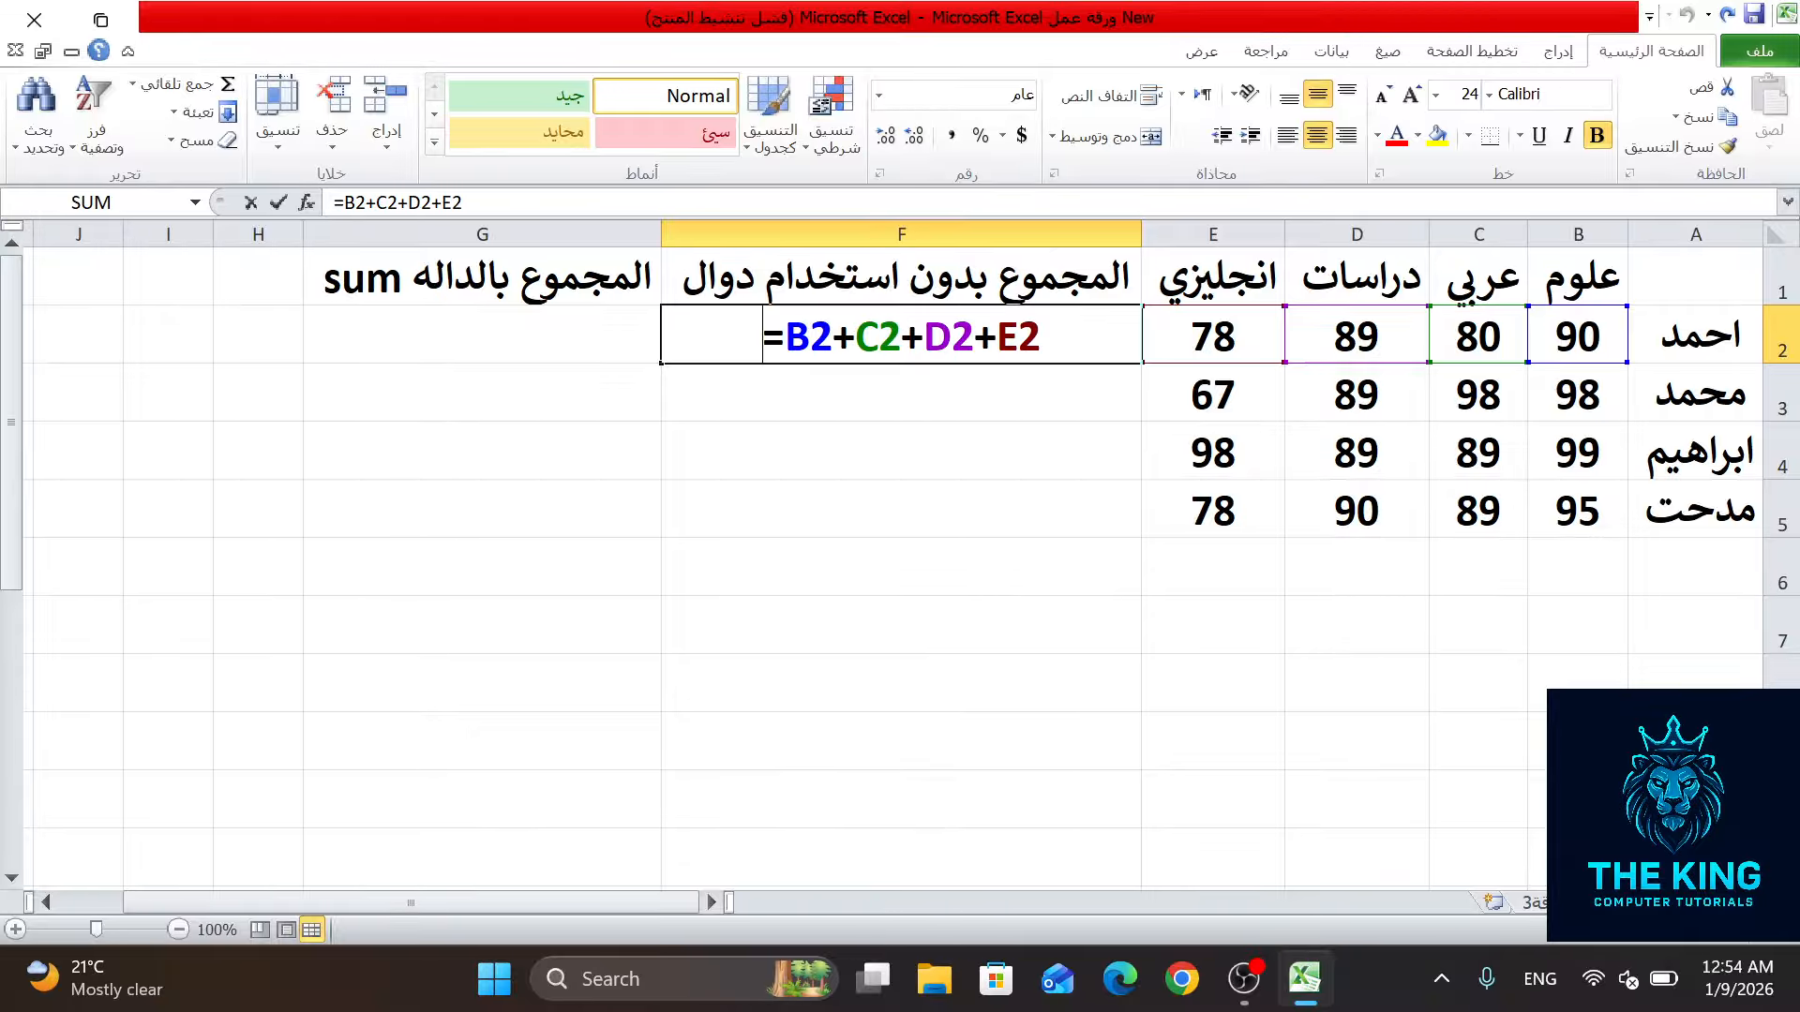
left_click(720, 391)
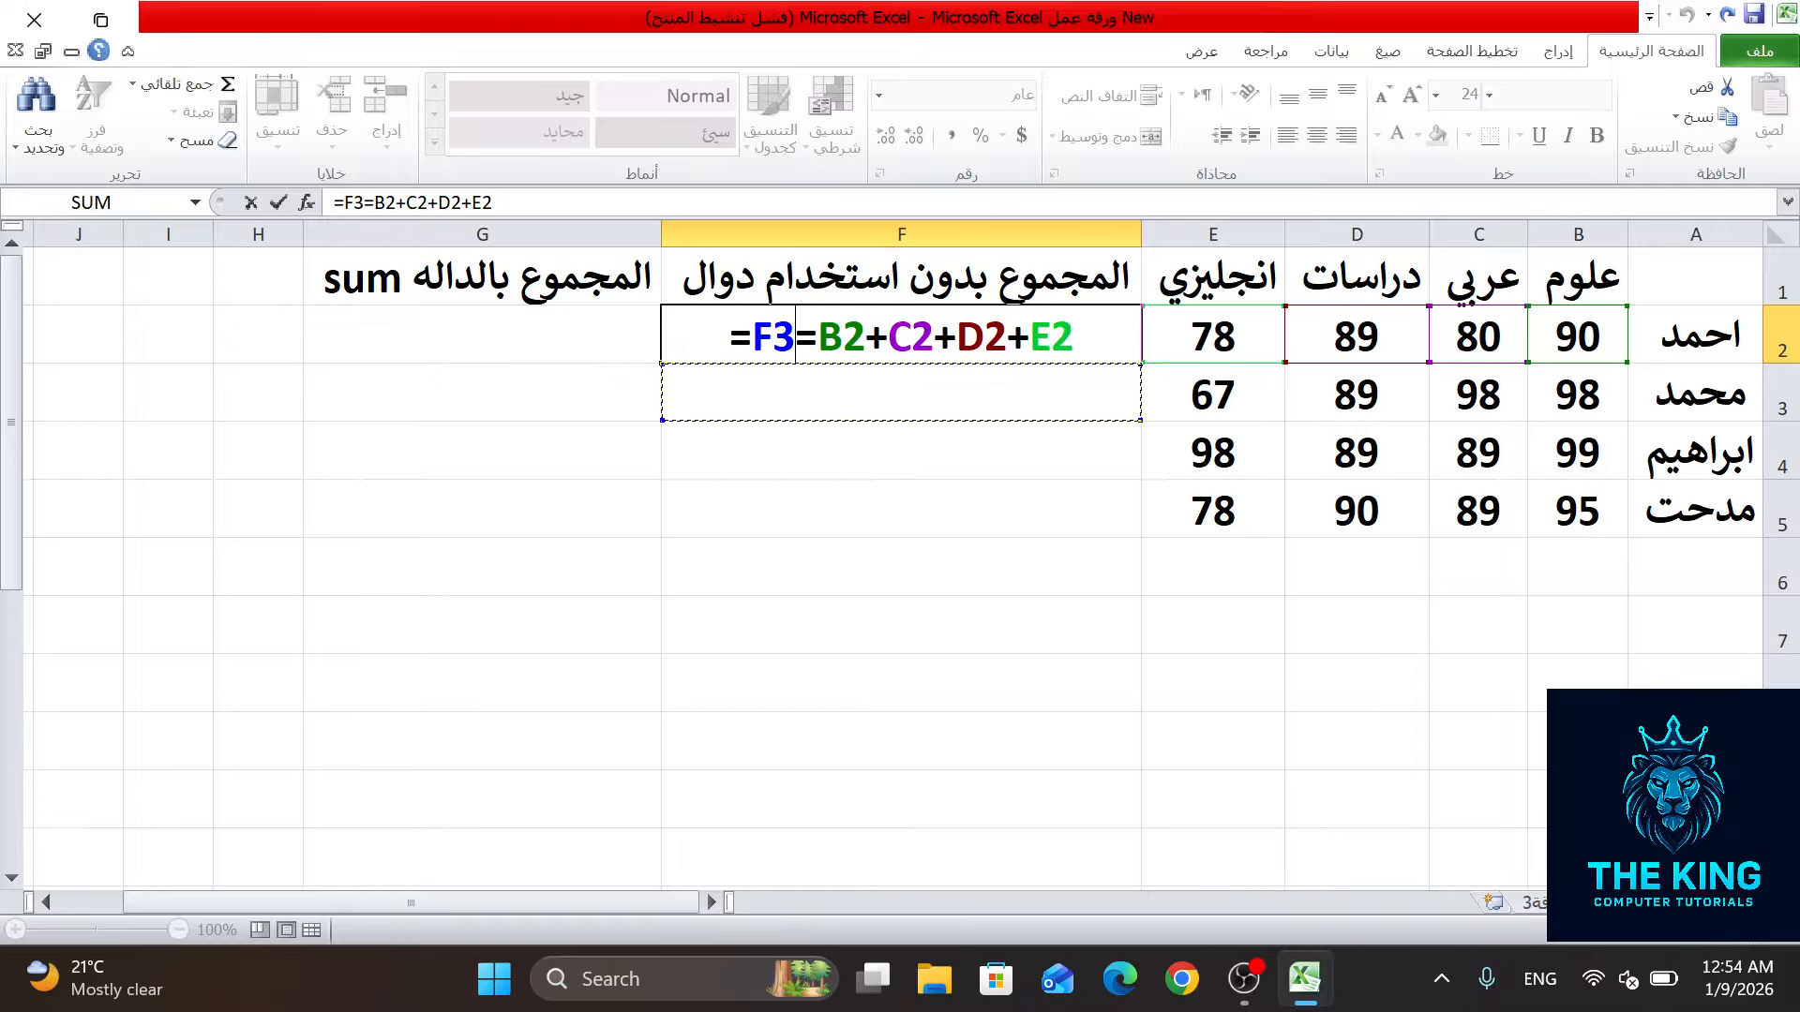
key("BackSpace")
key("BackSpace")
key("BackSpace")
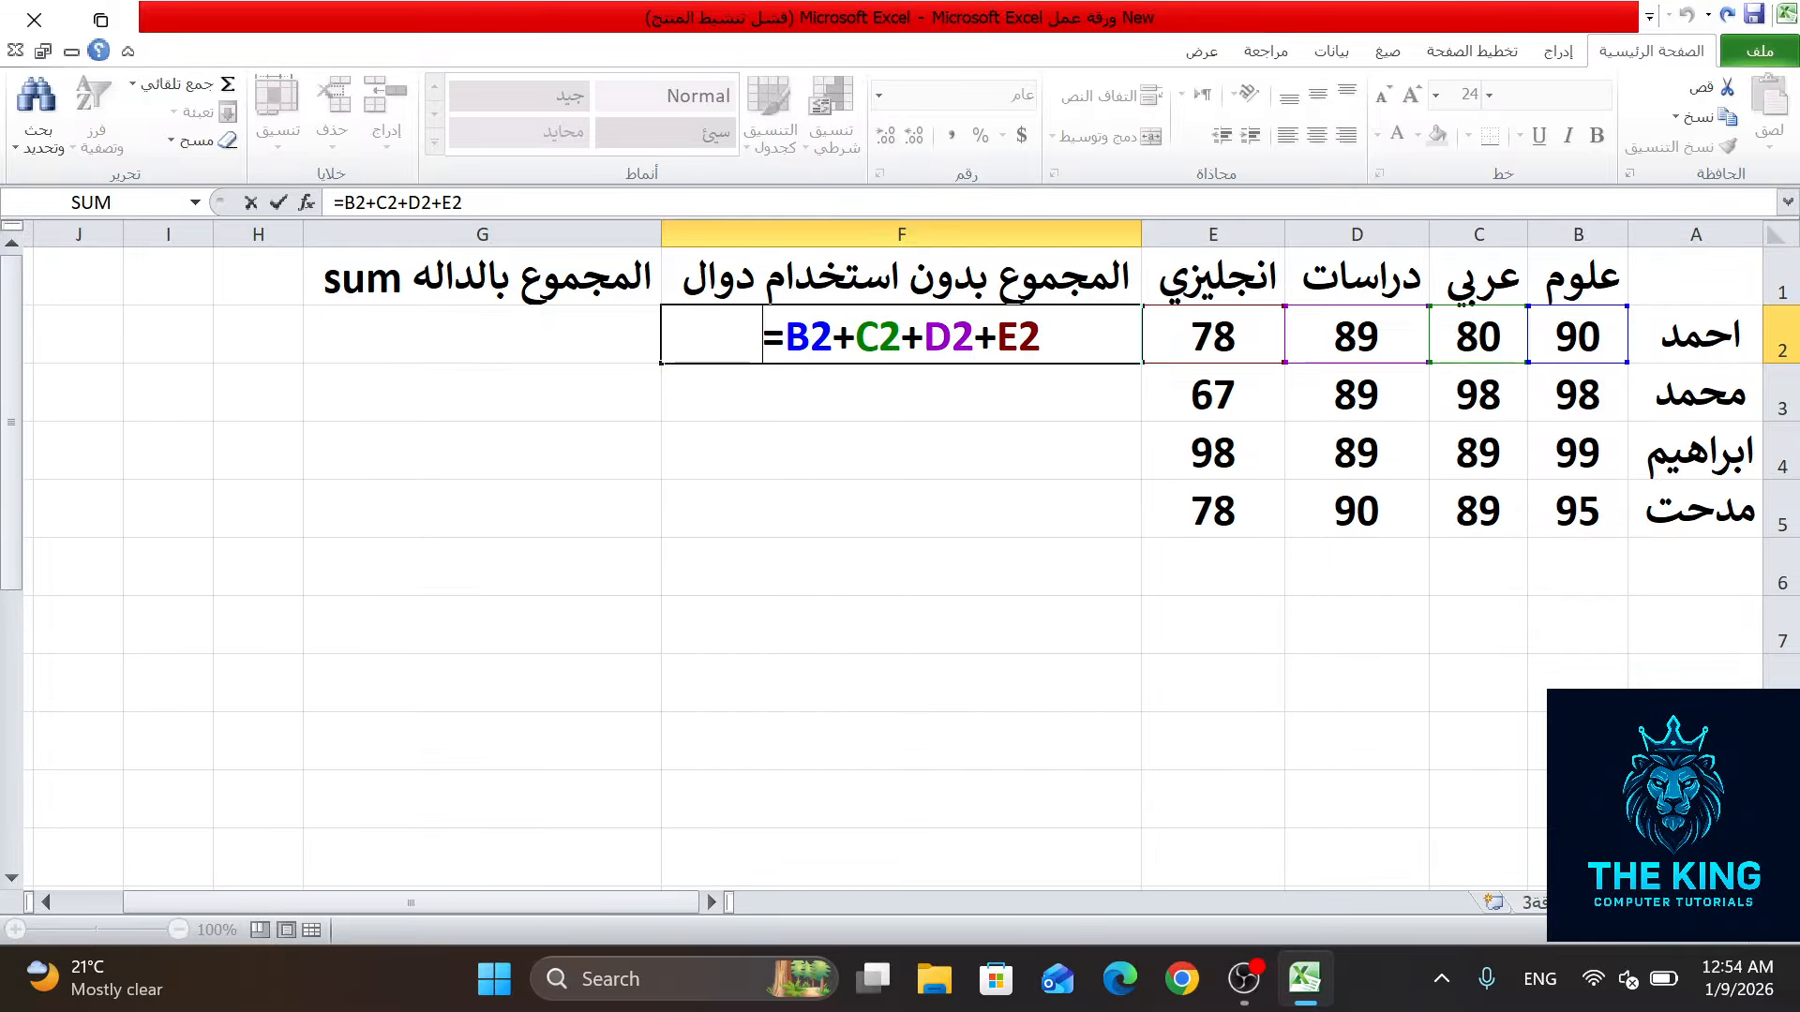
key("Return")
Step: Fill the addition formula from F2 down to F5 and check the copied formulas in F4 and F5
left_click(710, 352)
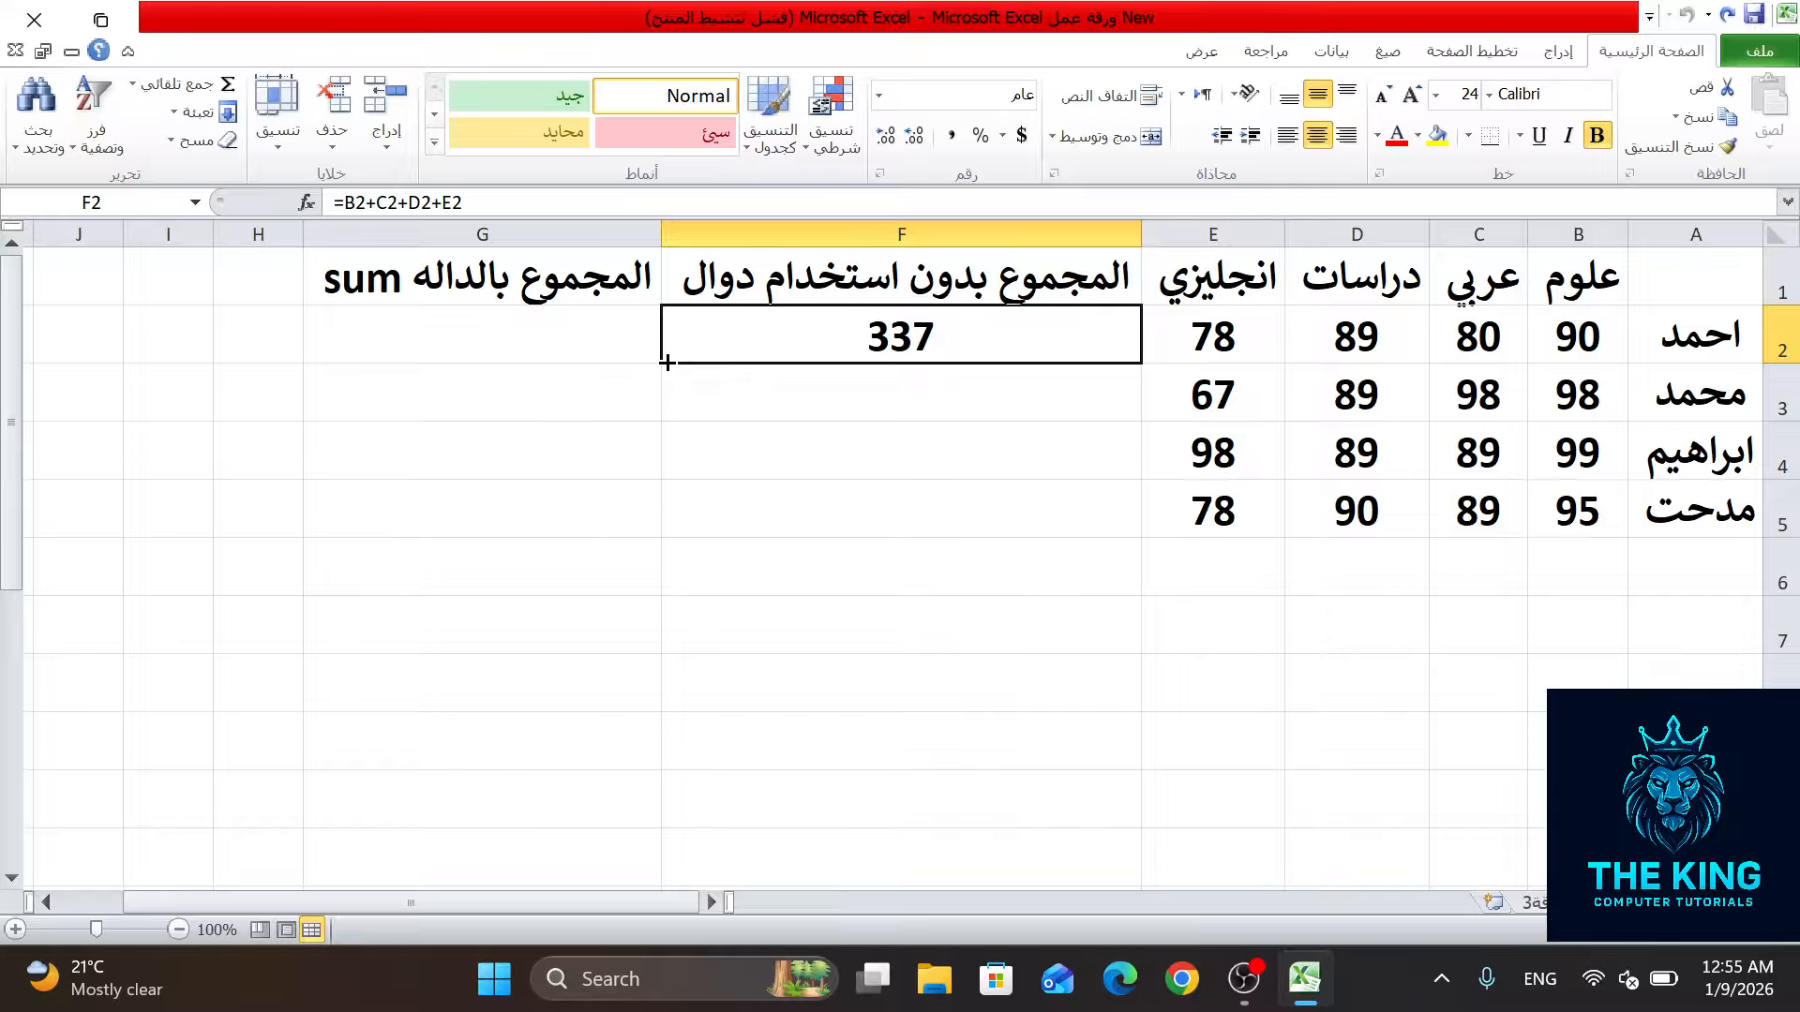
left_click_drag(665, 362, 675, 518)
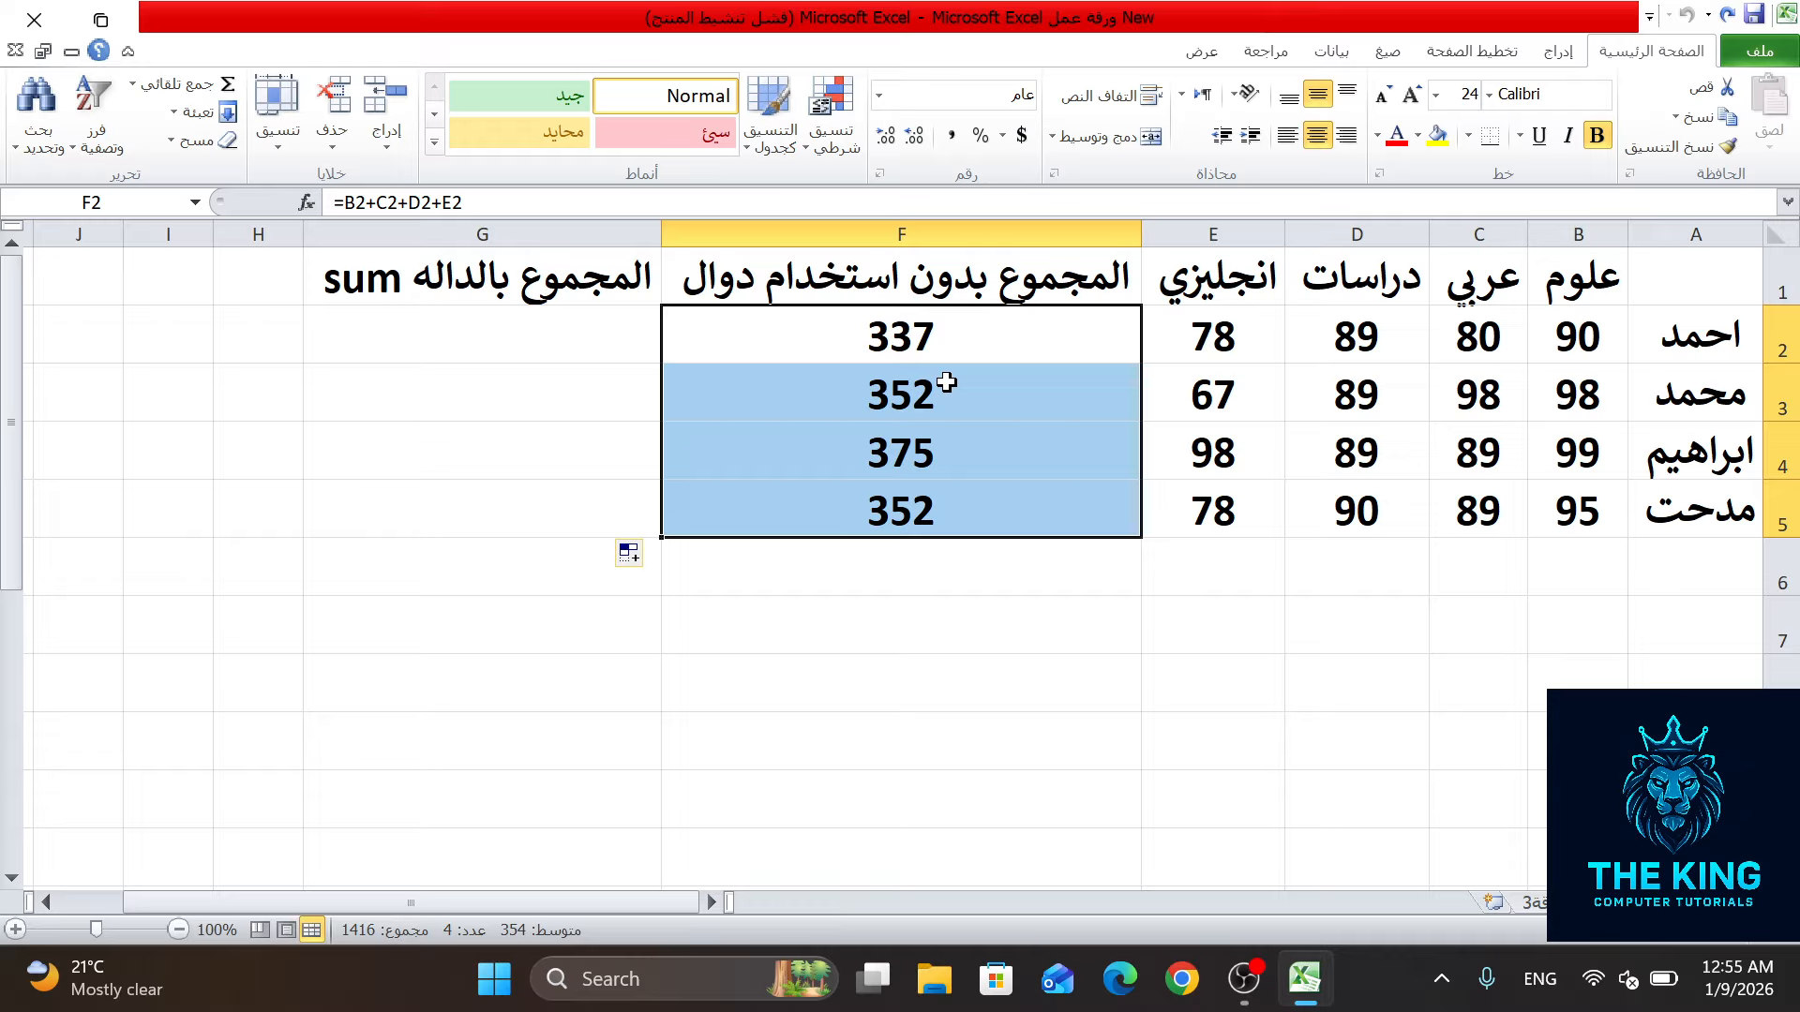
left_click(1045, 451)
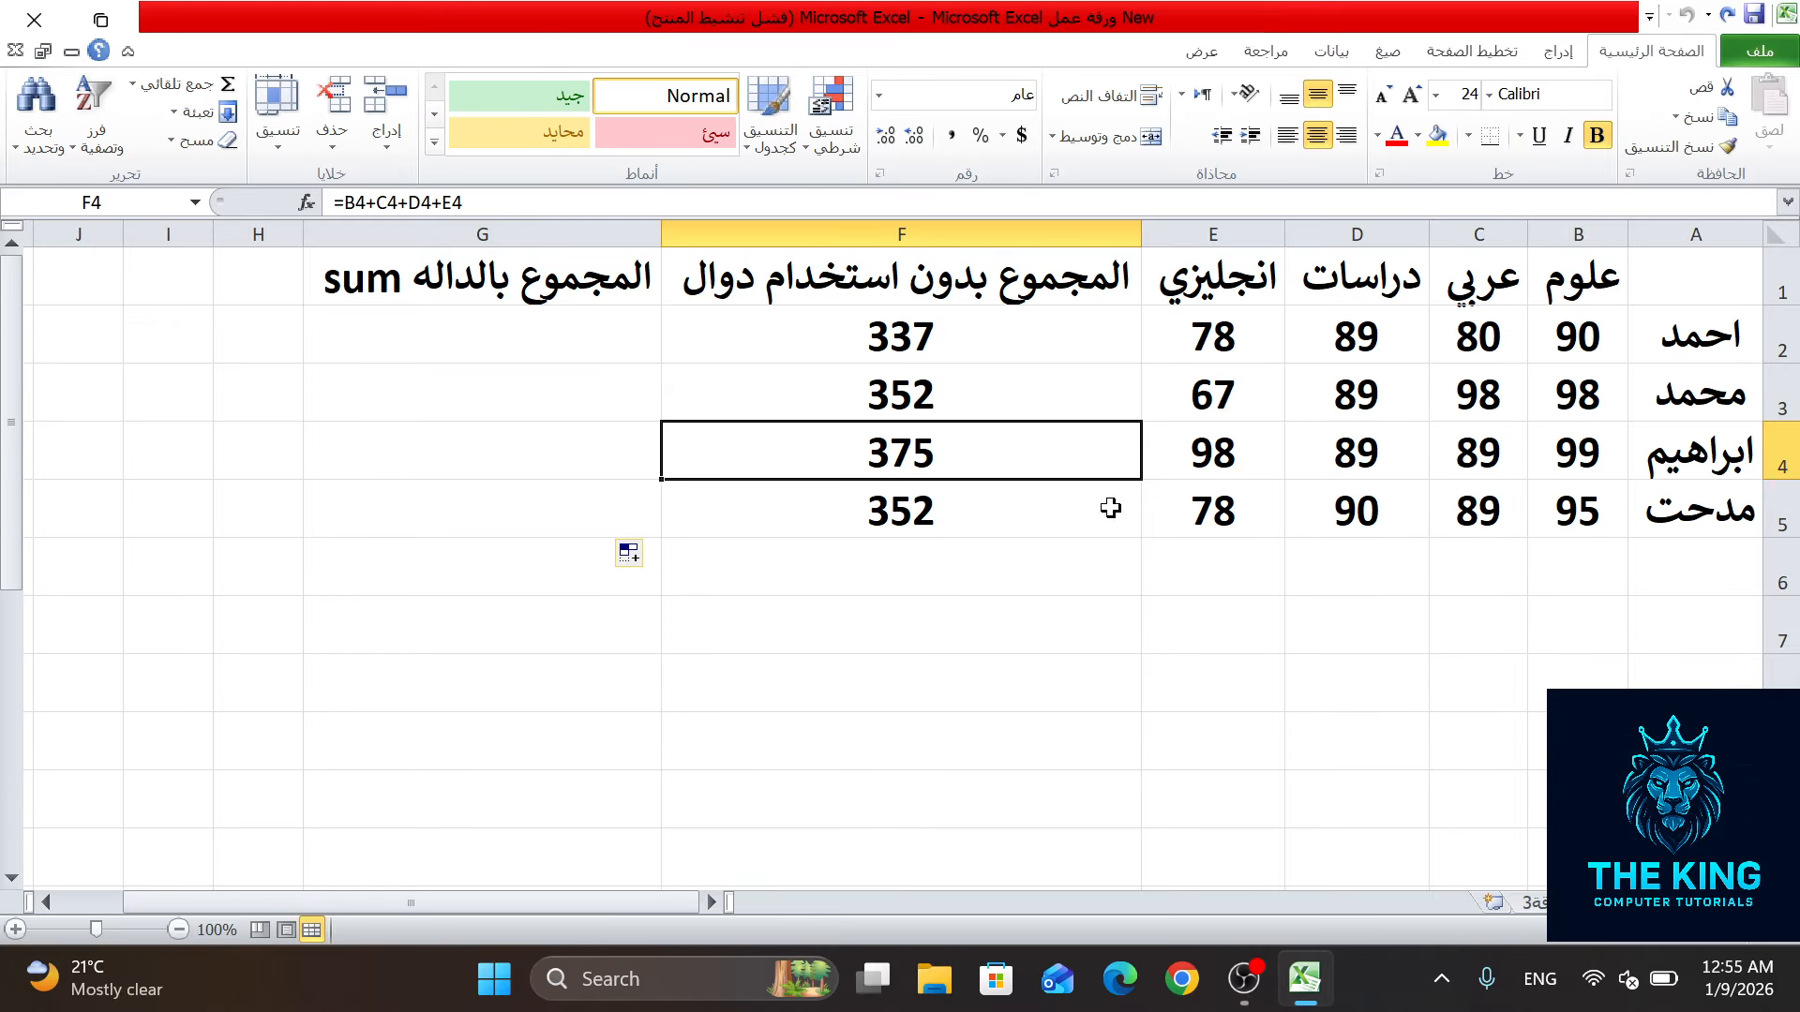
left_click(916, 507)
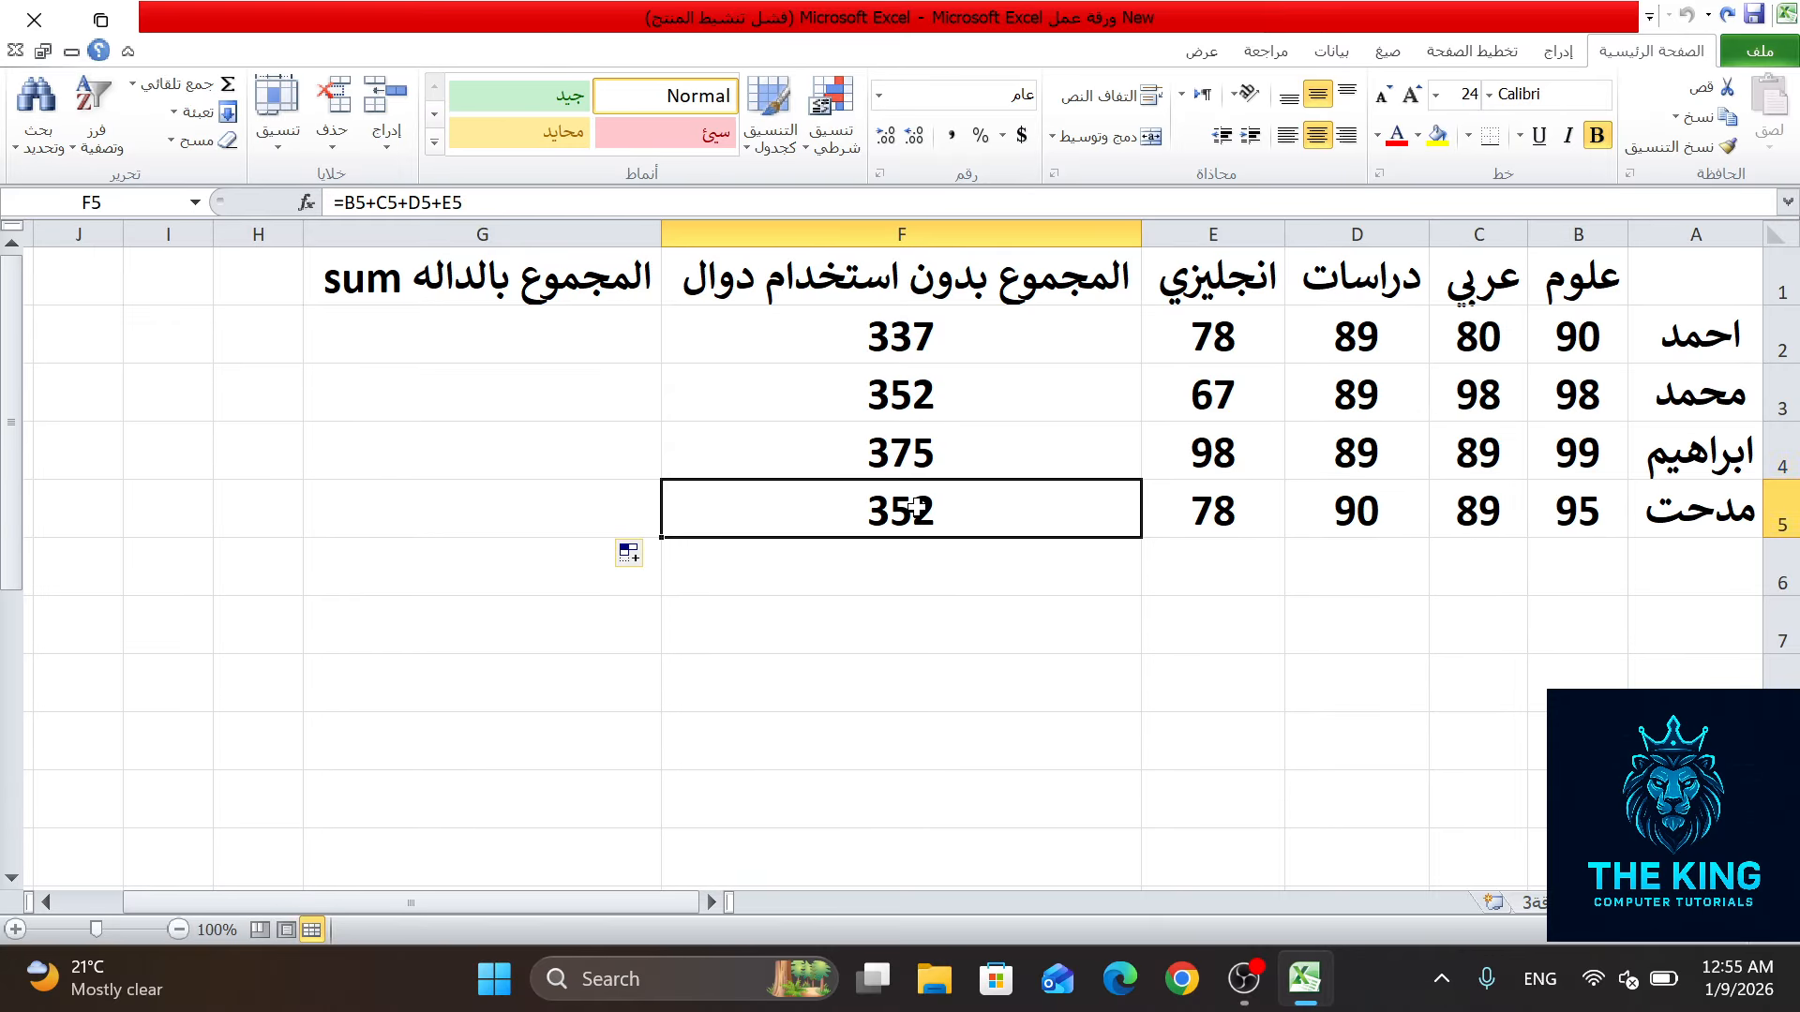
Step: Enter the formula =SUM(B2:E2) in cell G2 to total the first student's scores with a function
left_click(594, 334)
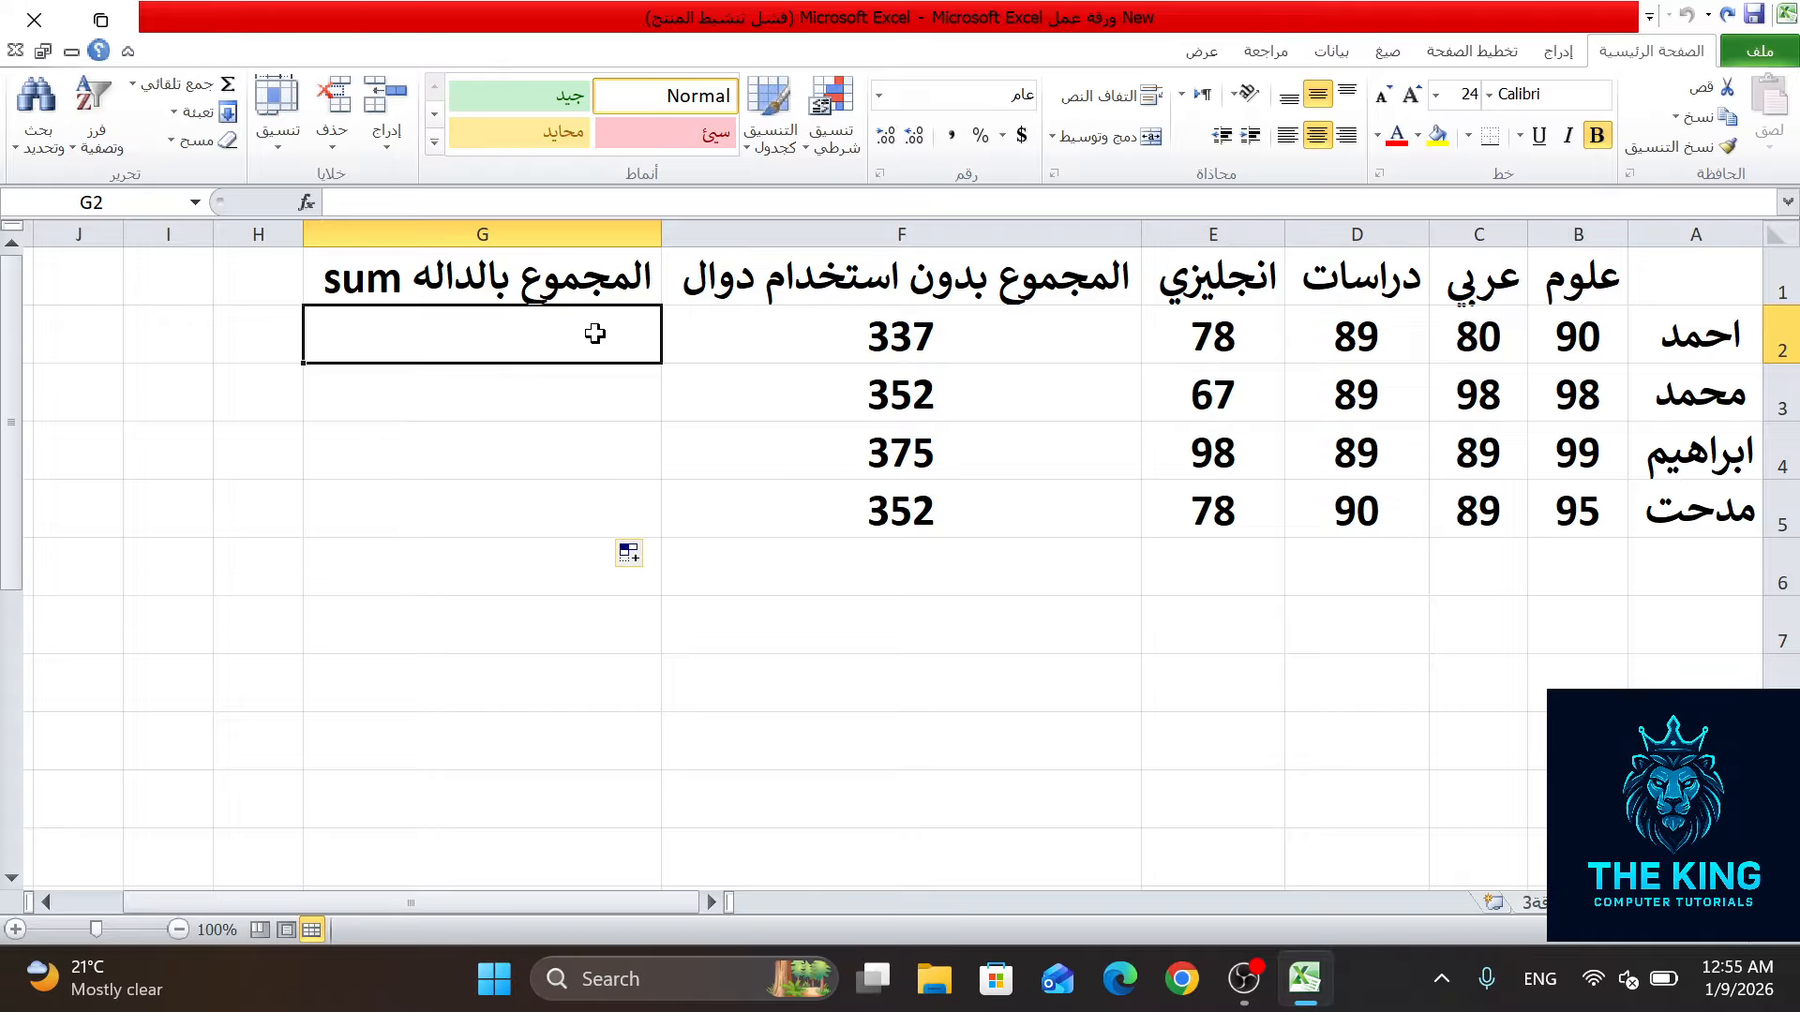
type("=")
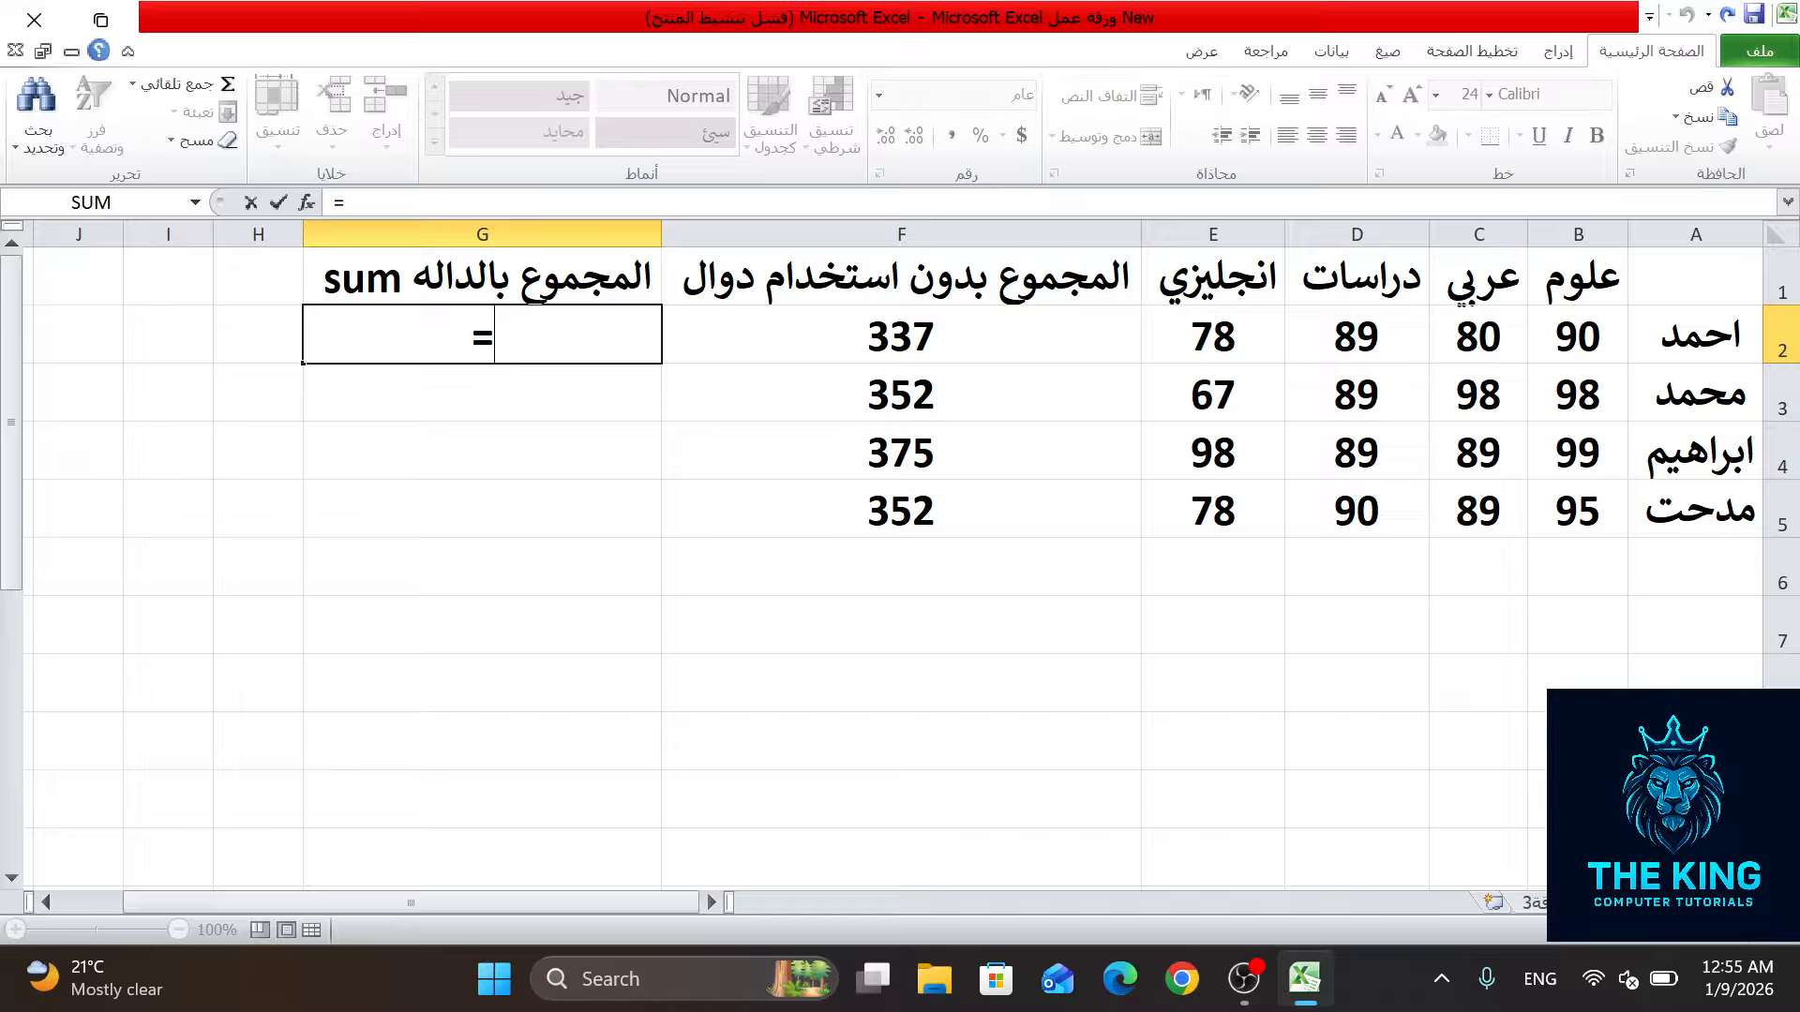
type("s")
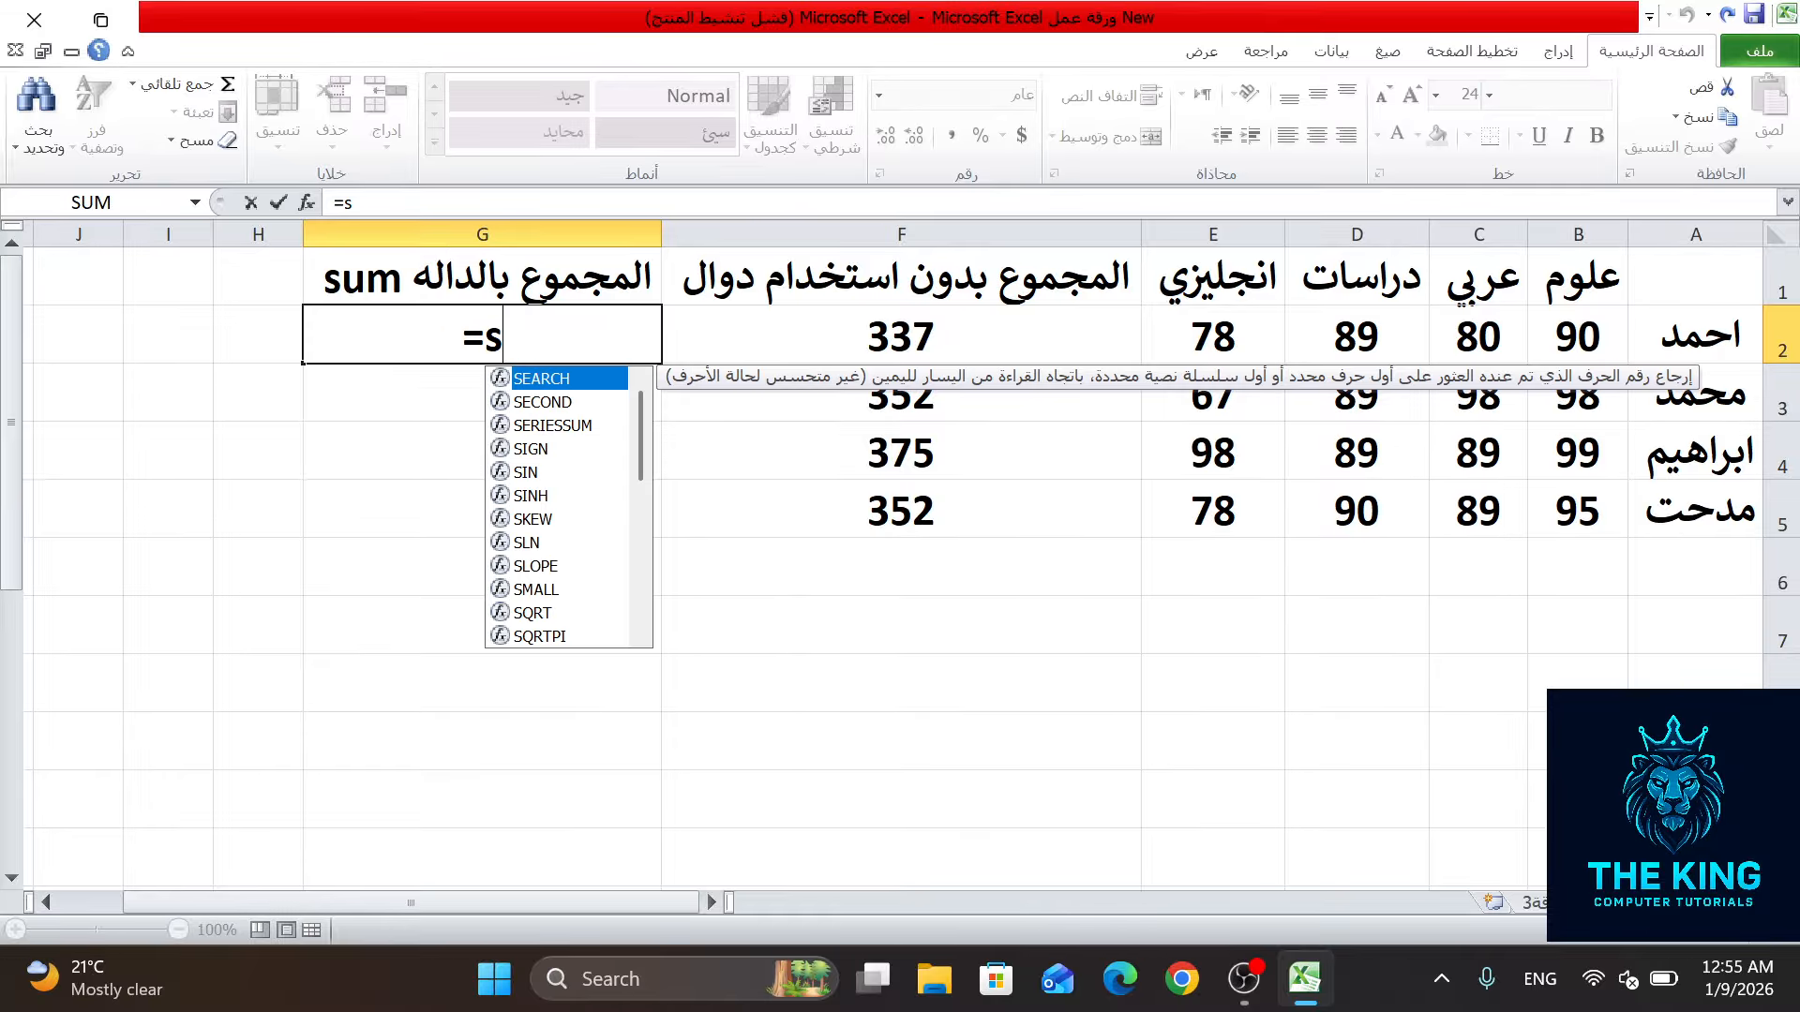
type("um")
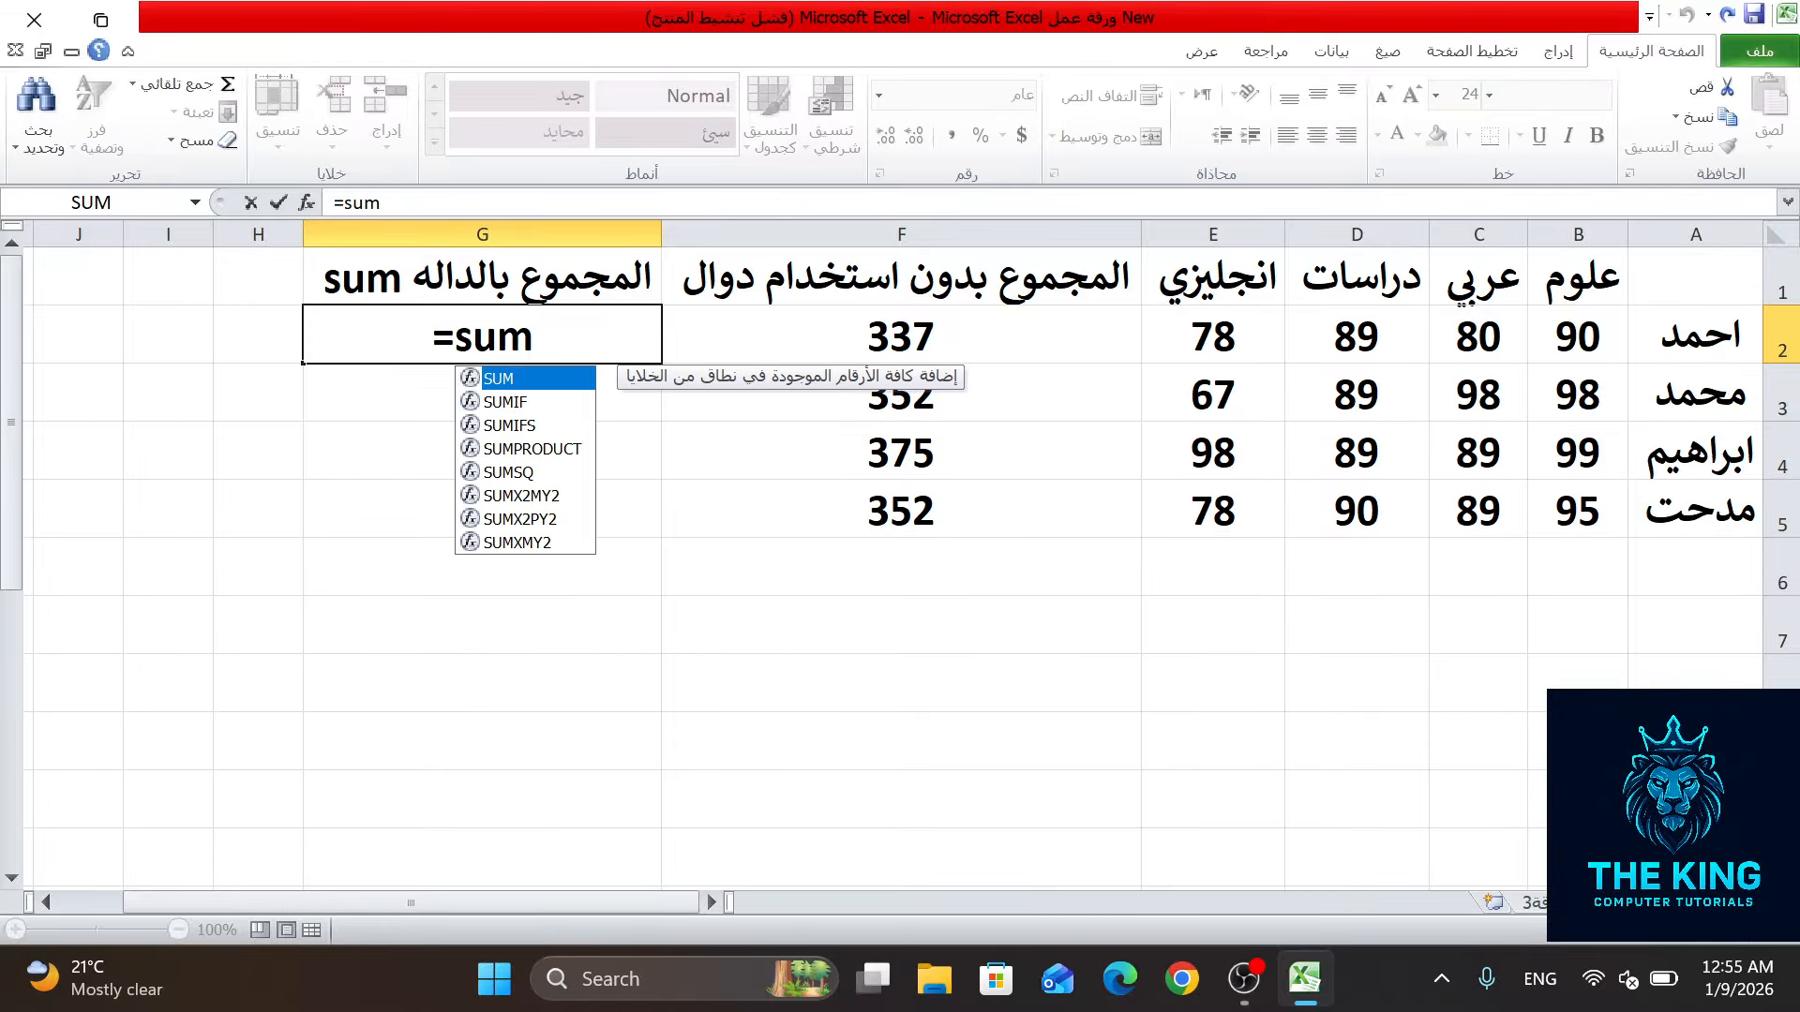
double_click(499, 379)
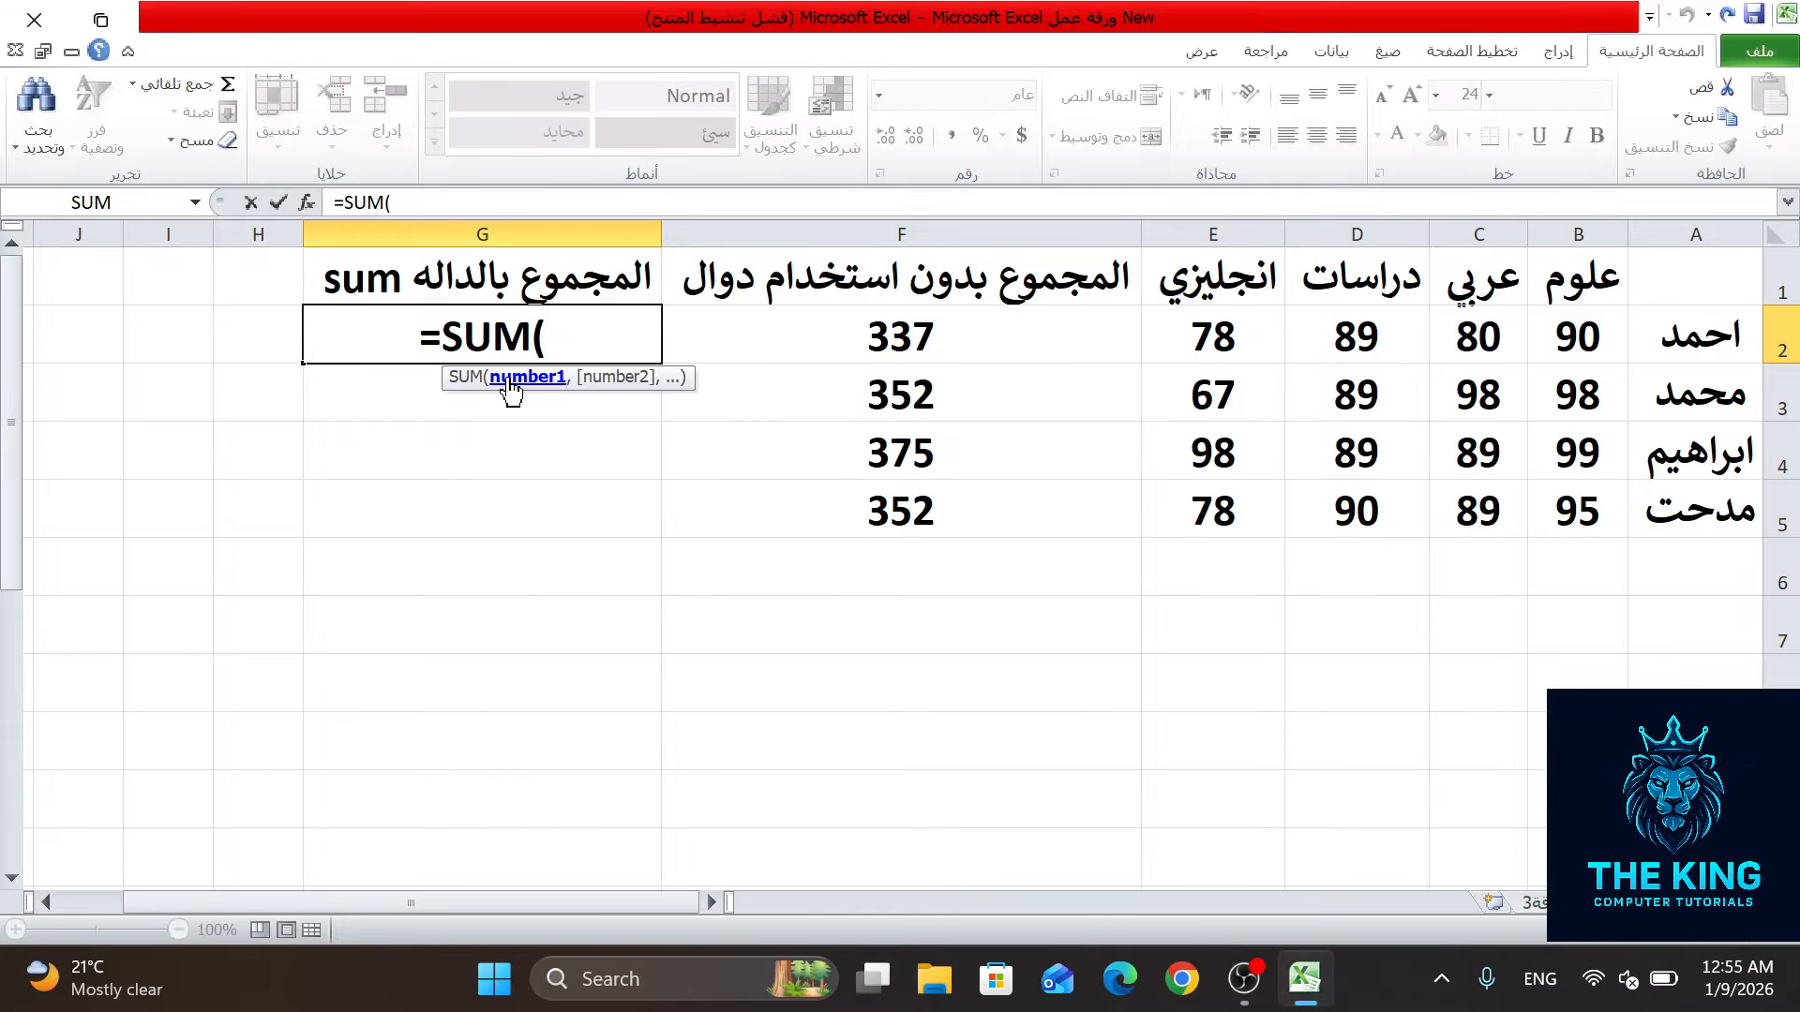
left_click(1593, 335)
left_click_drag(1593, 336, 1223, 337)
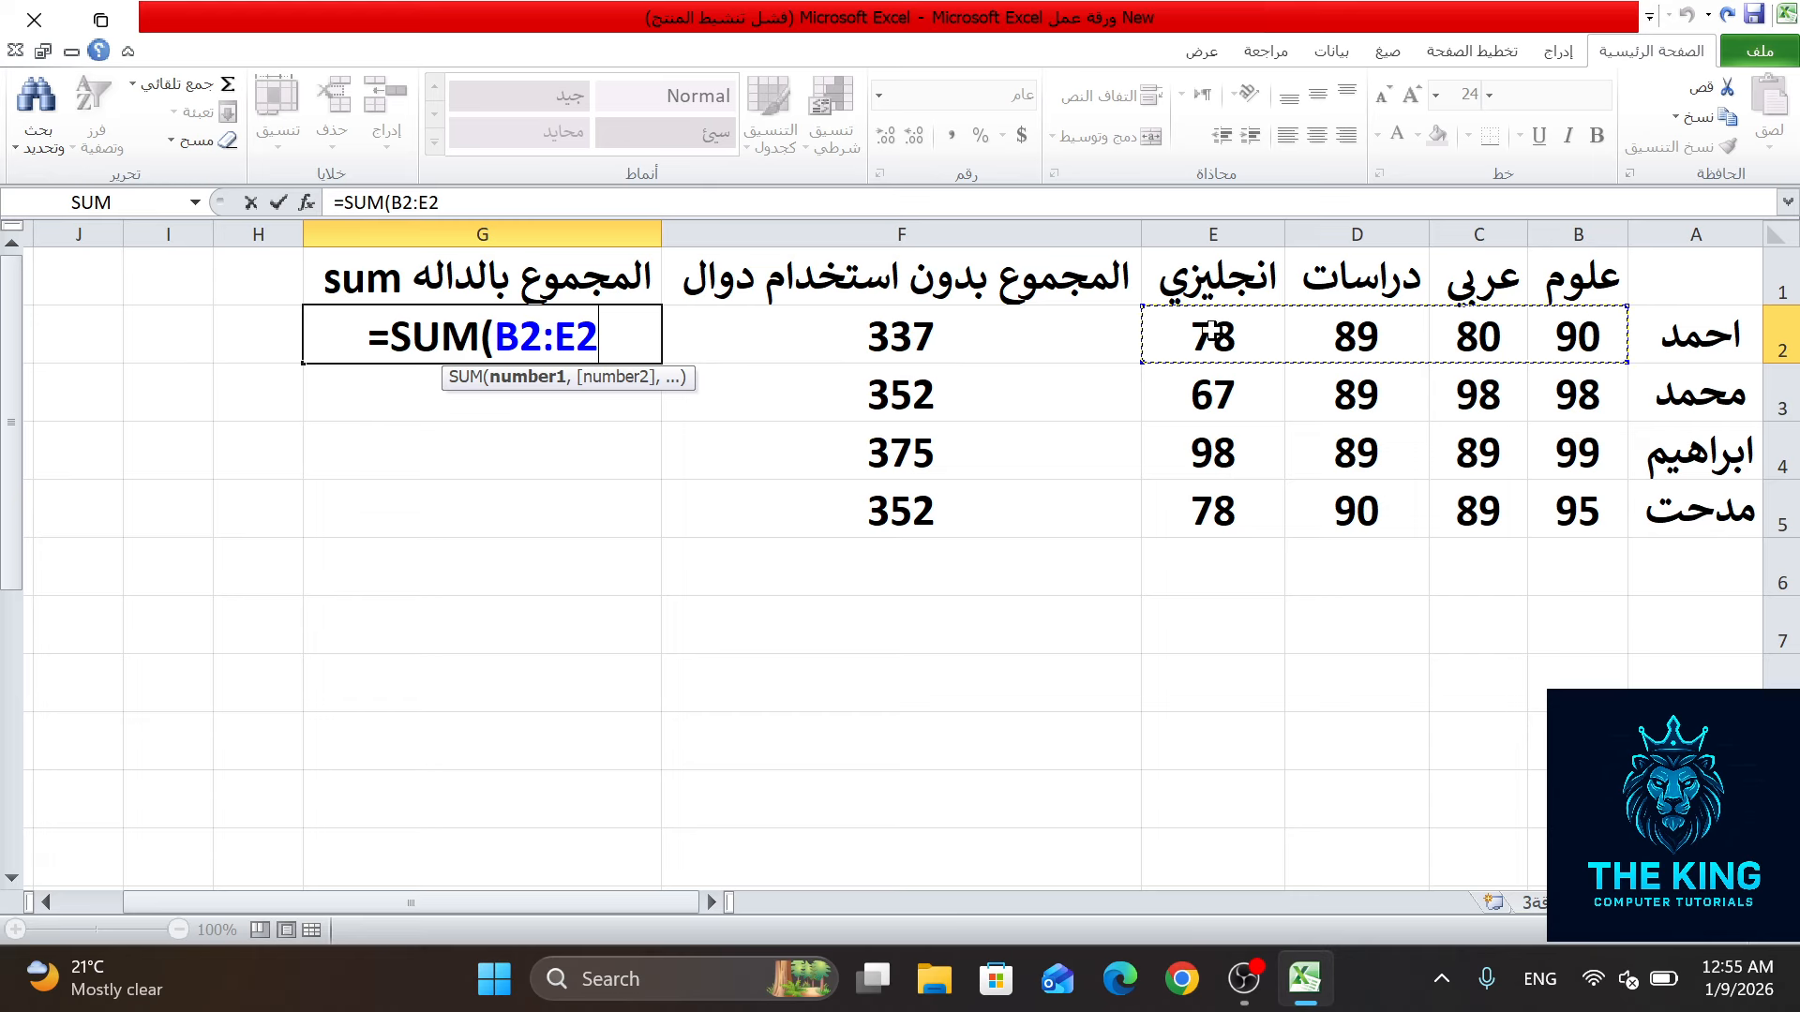
key("Return")
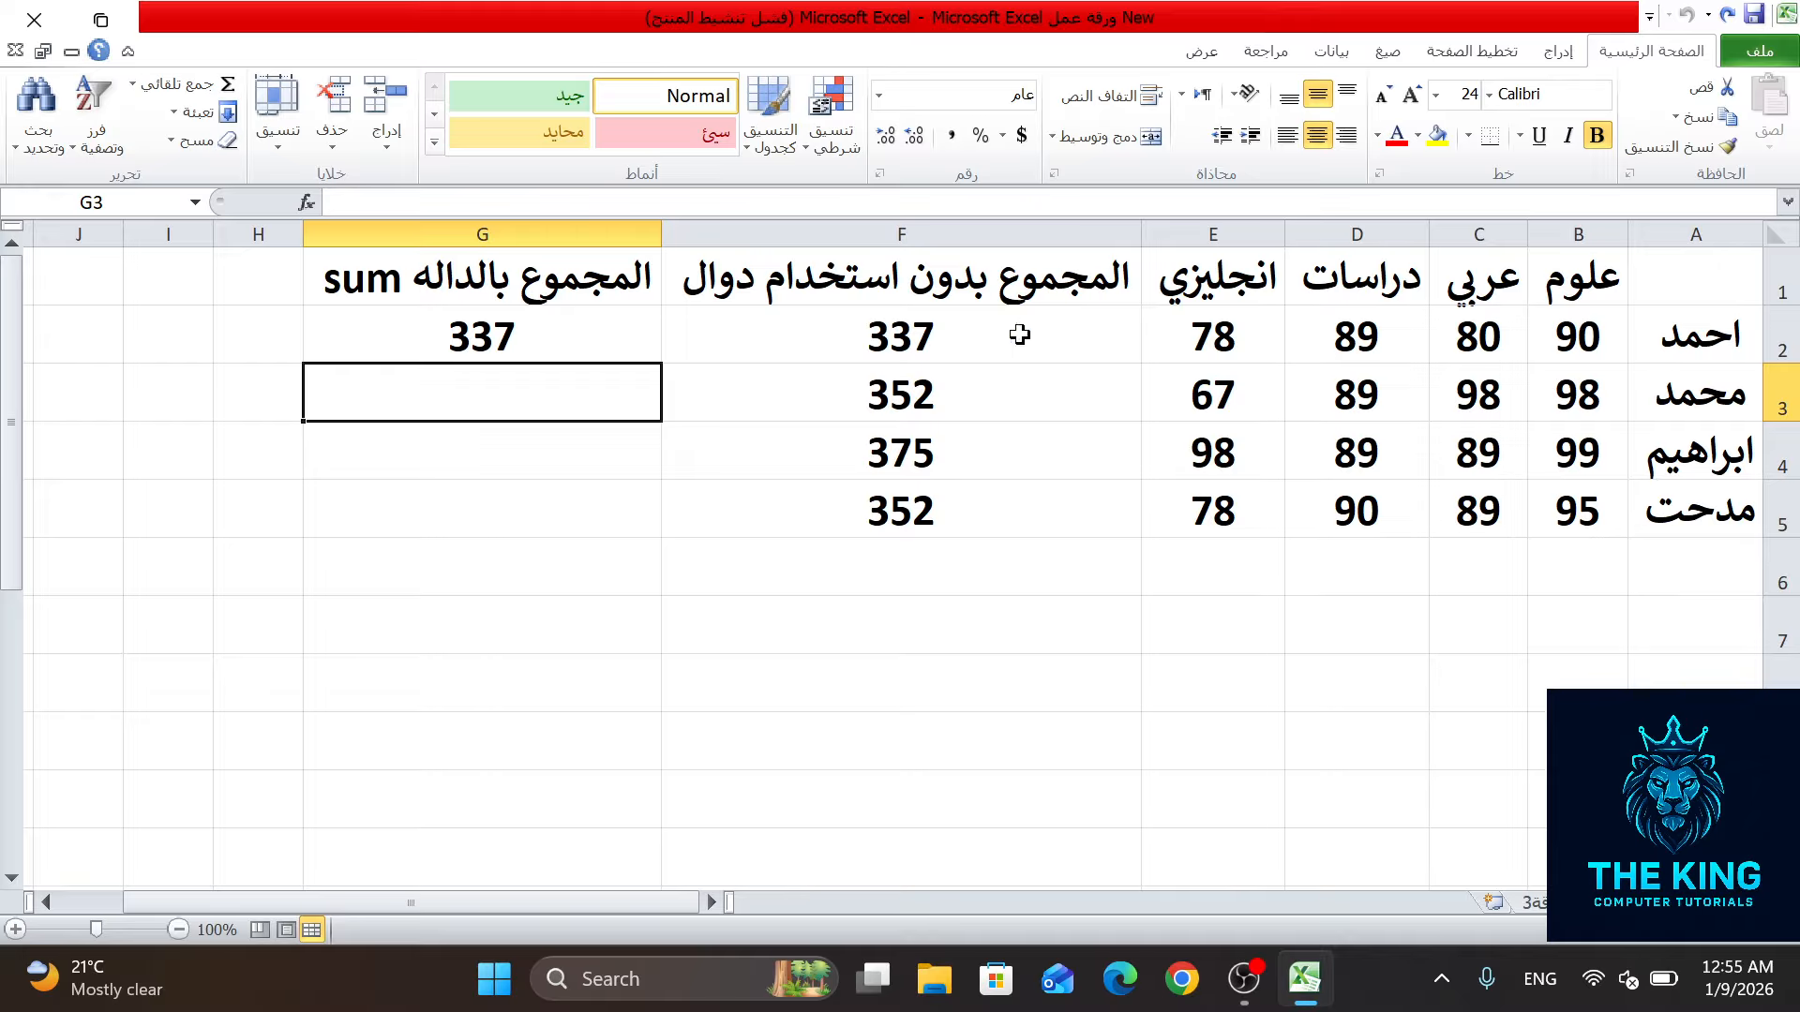
Step: Fill the SUM formula from G2 down to G5 for the remaining students
left_click(551, 341)
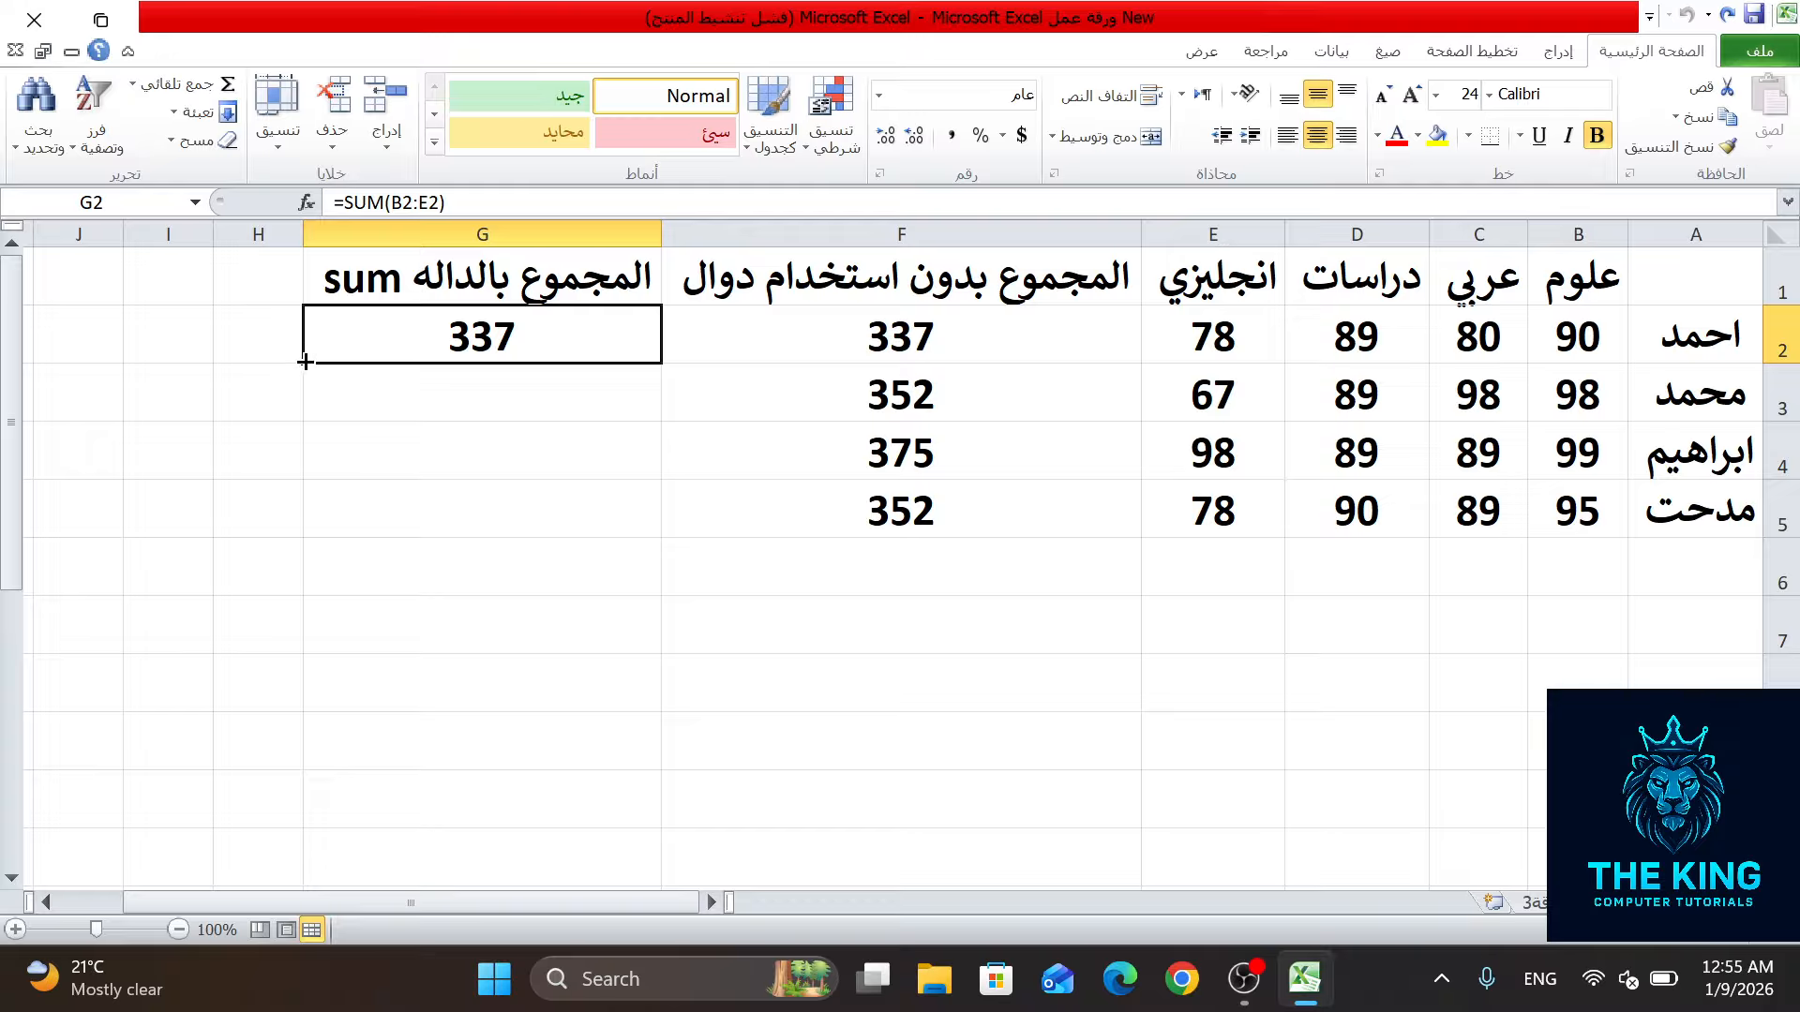
left_click_drag(304, 361, 311, 515)
left_click(313, 515)
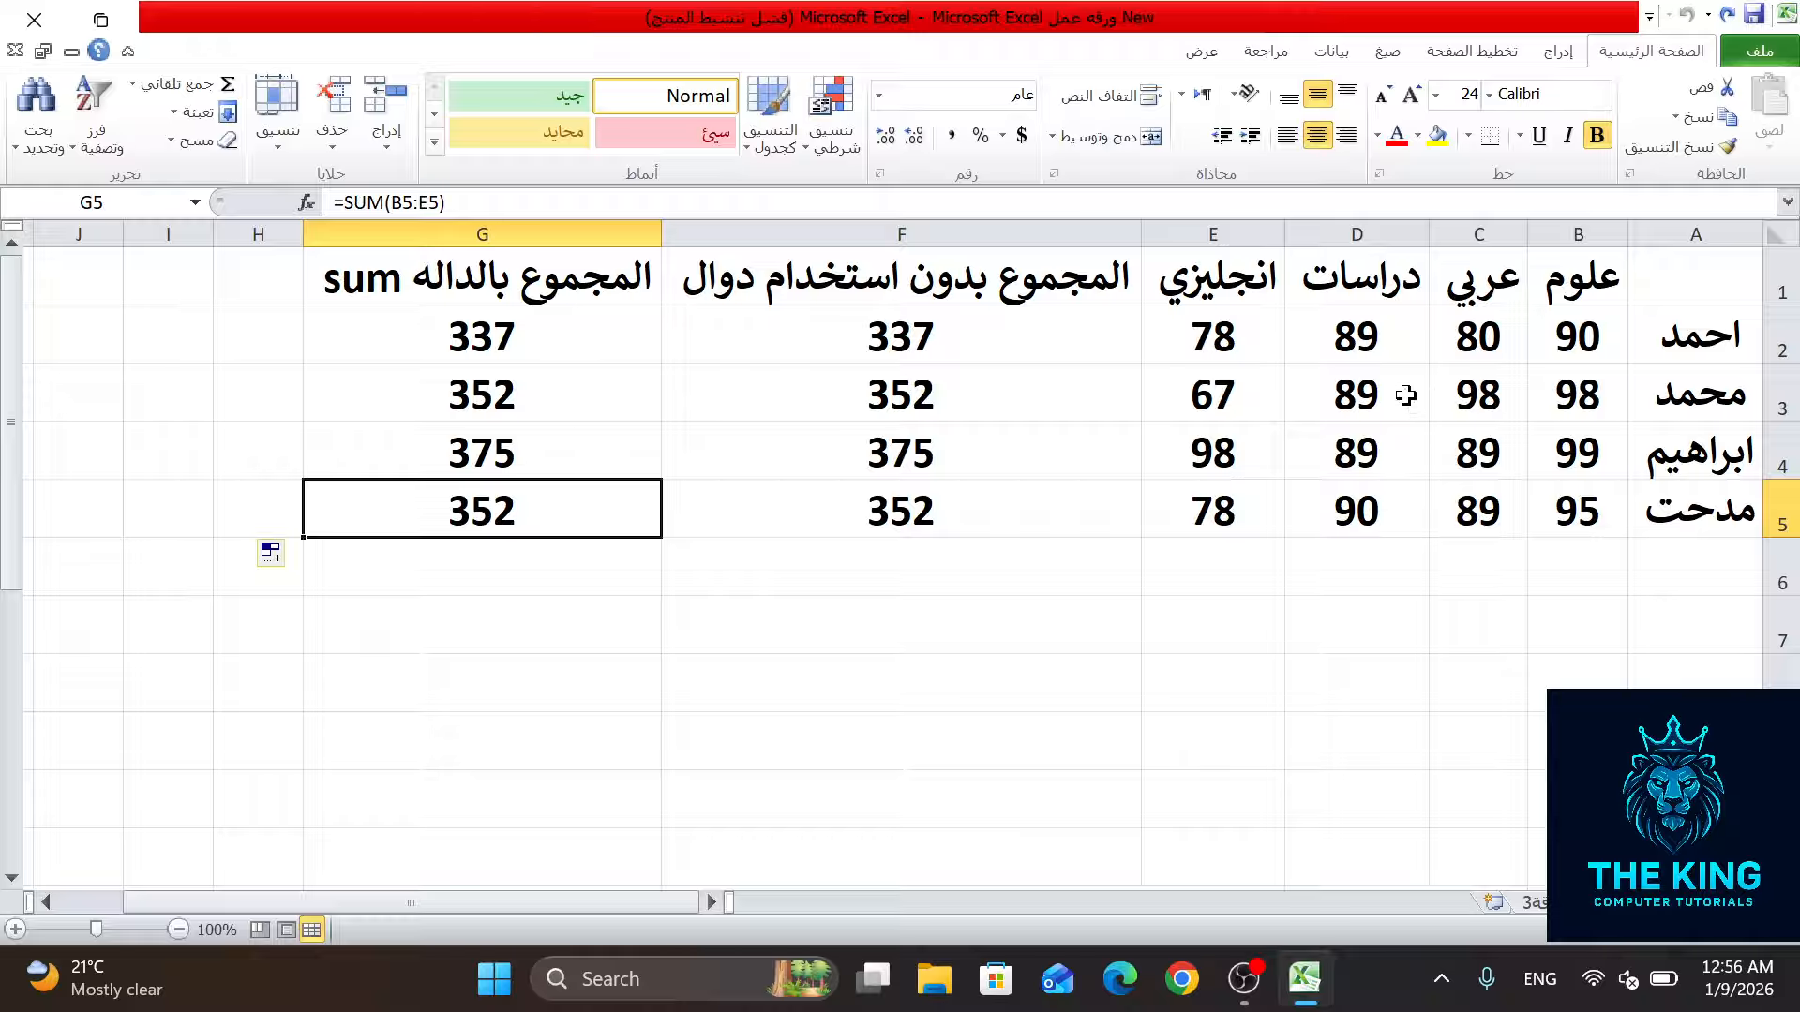
Step: Enter the formula =SUM(B2:E5) in cell F7 to total all students' scores across every subject
left_click(924, 609)
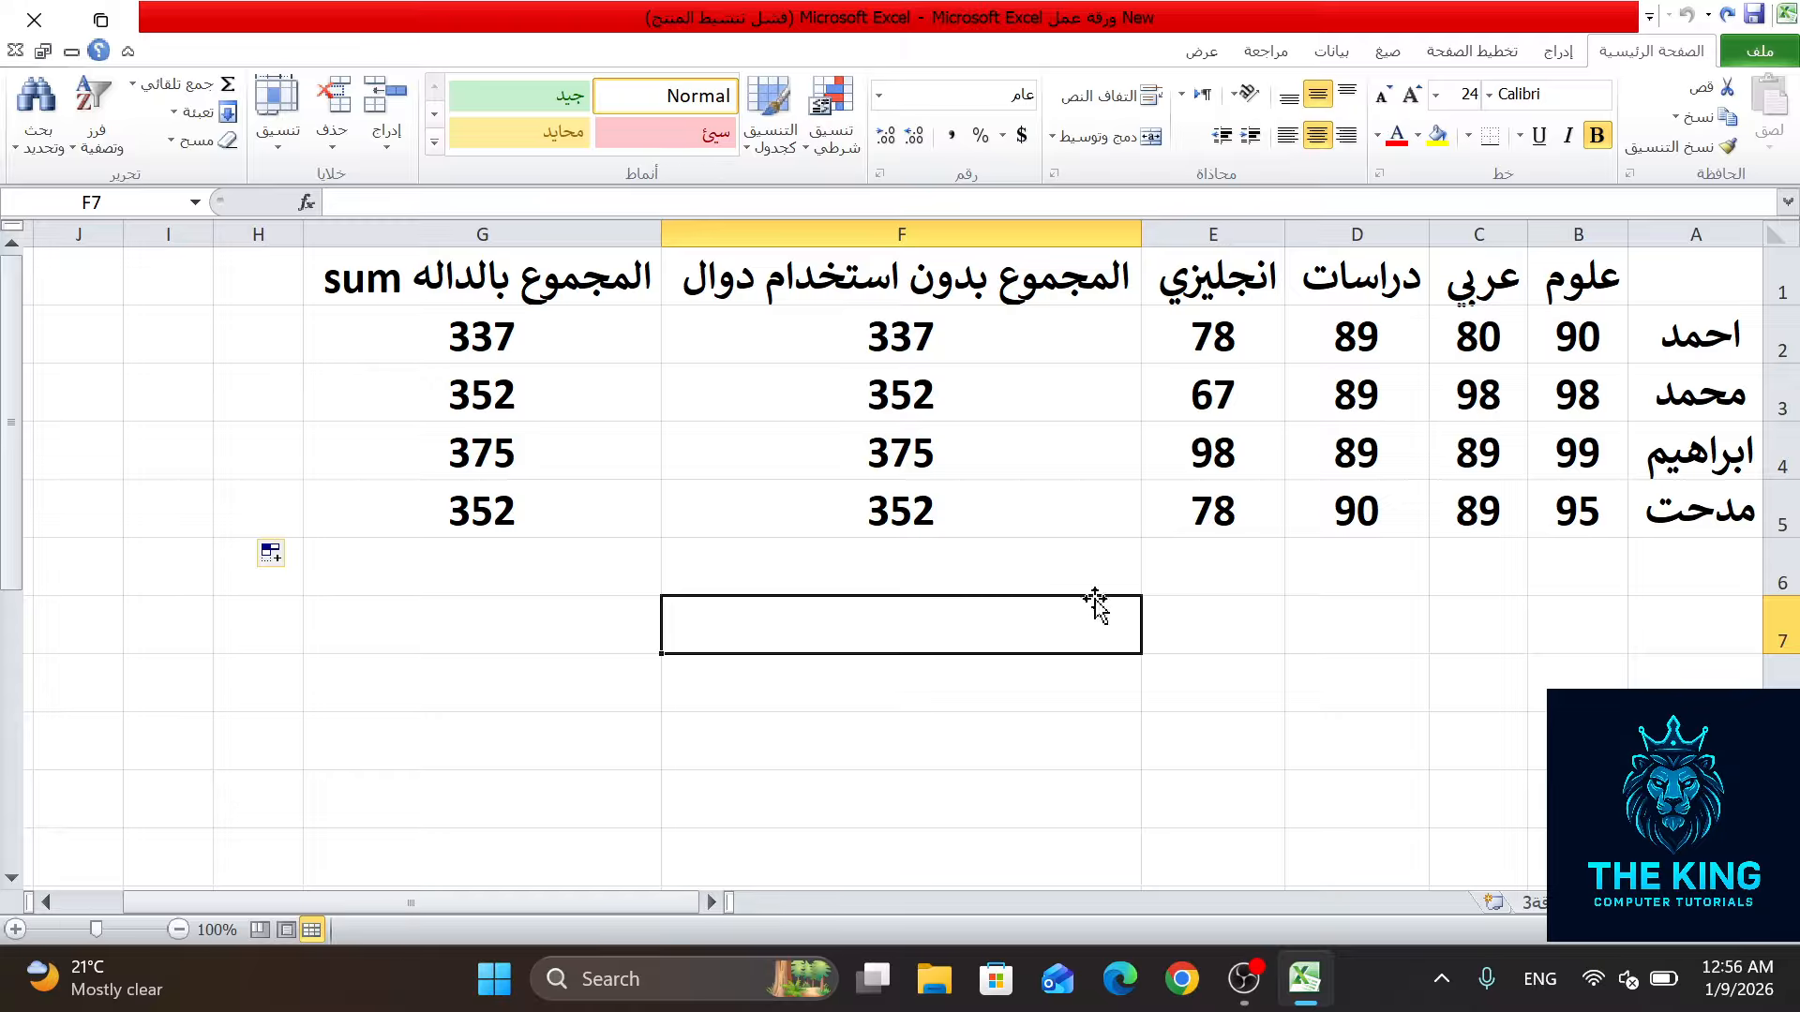
type("=s")
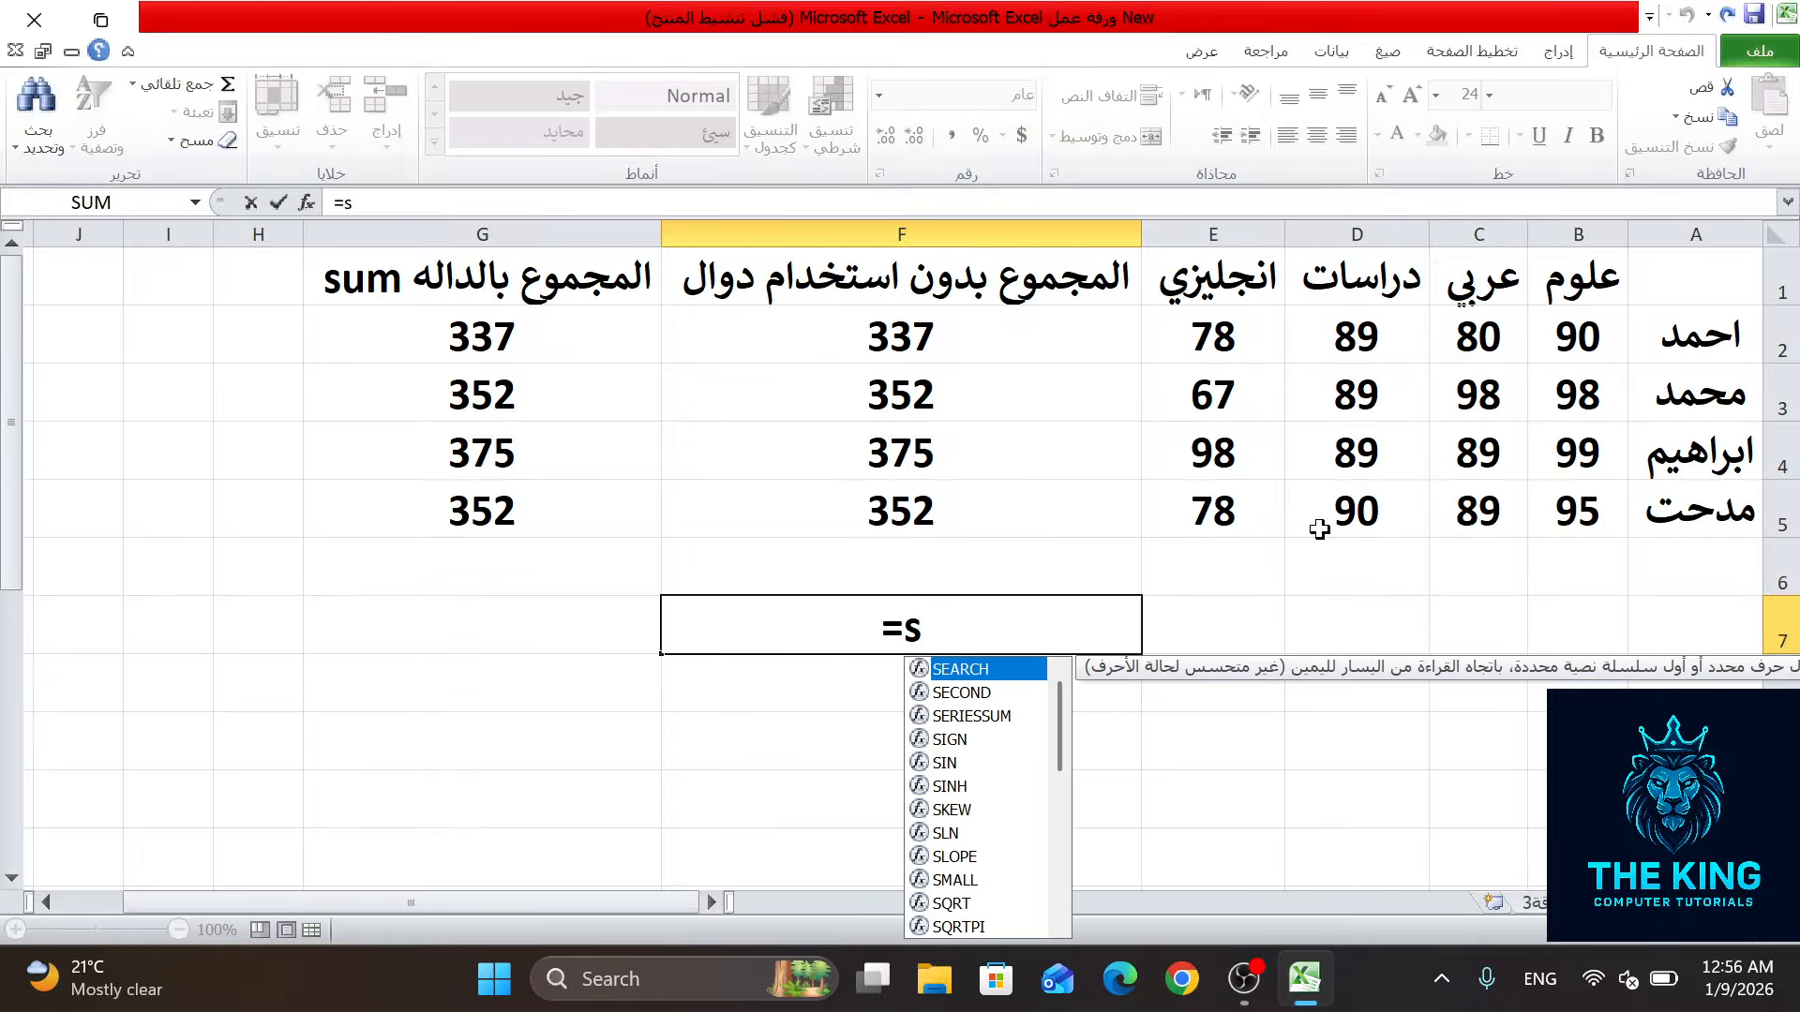
type("um")
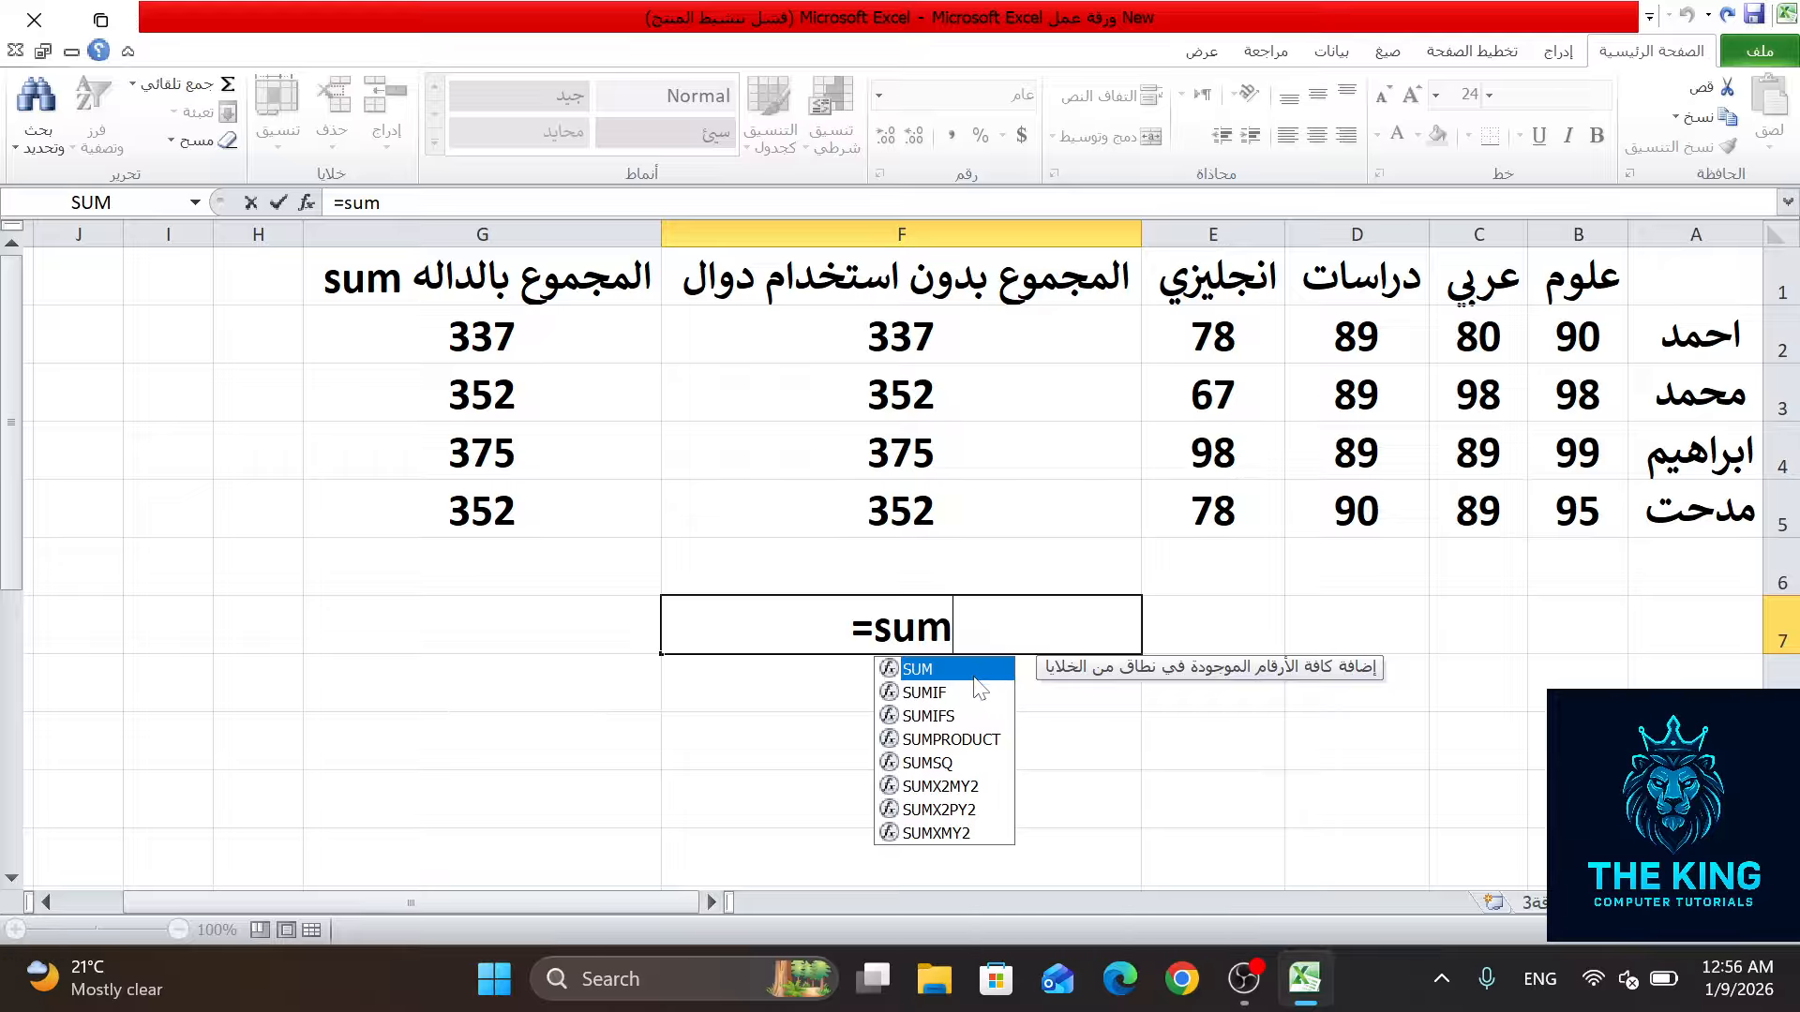
key("Tab")
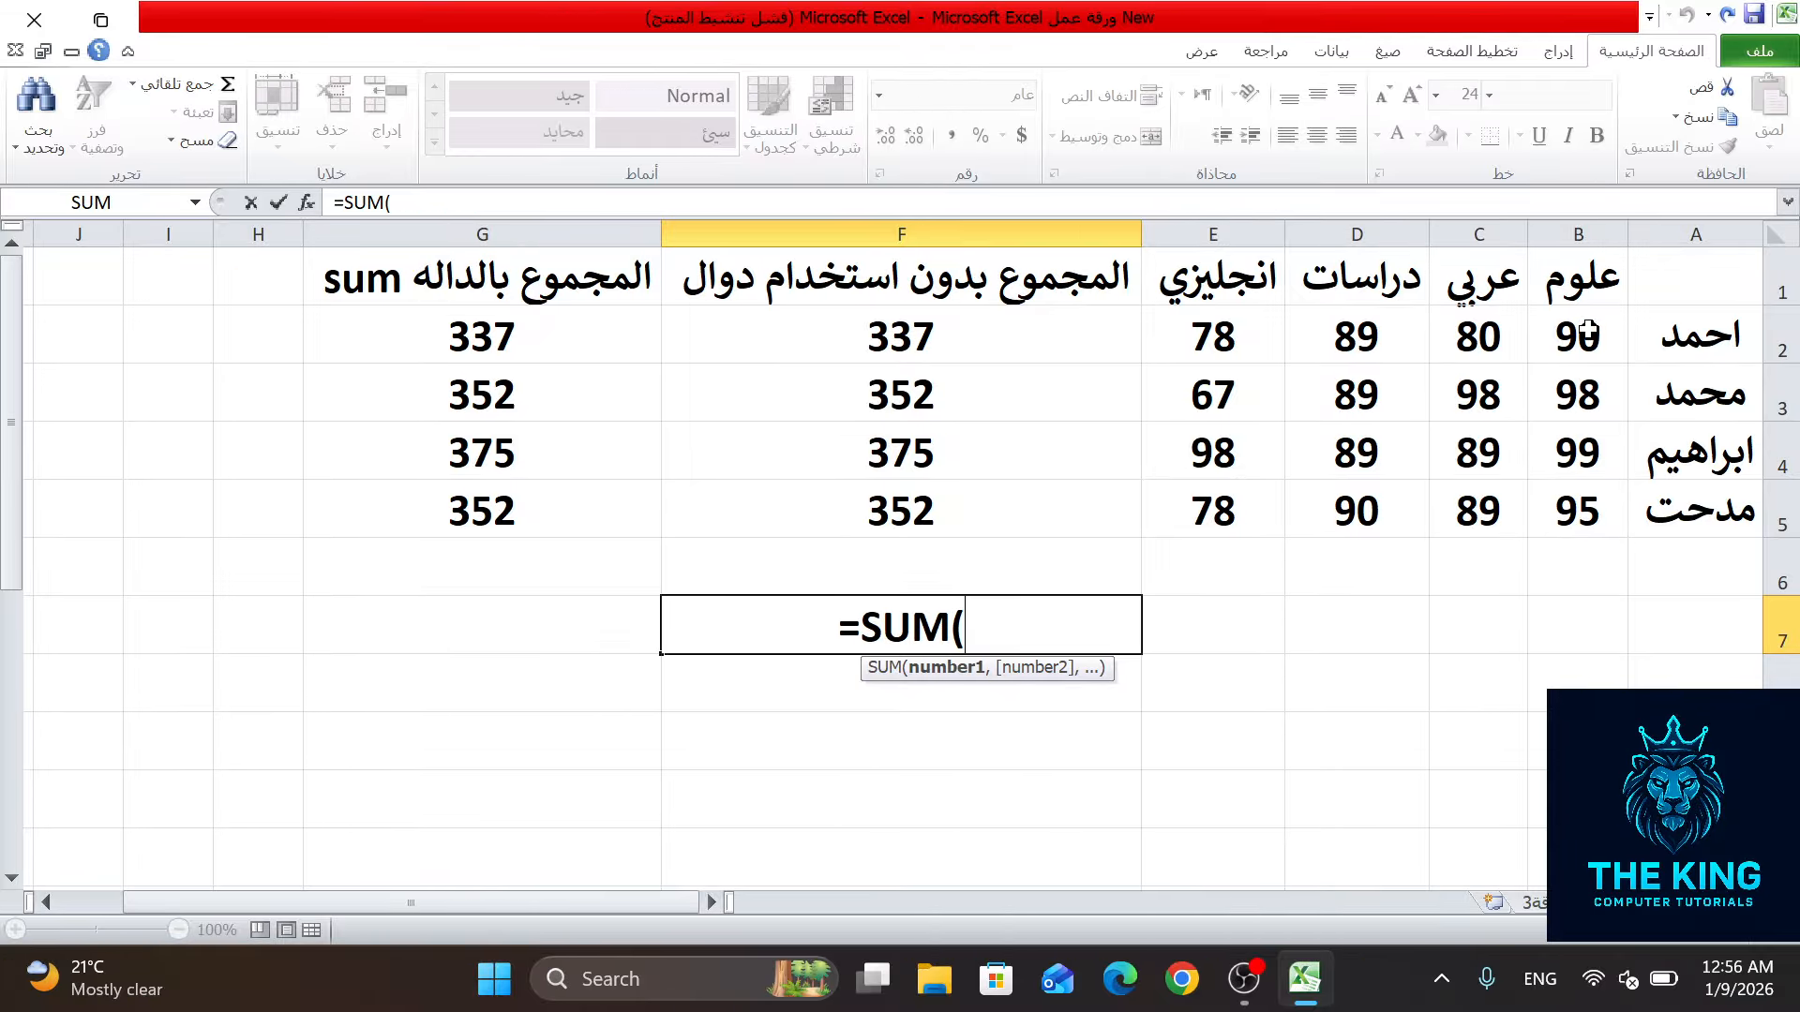
left_click_drag(1587, 330, 1270, 511)
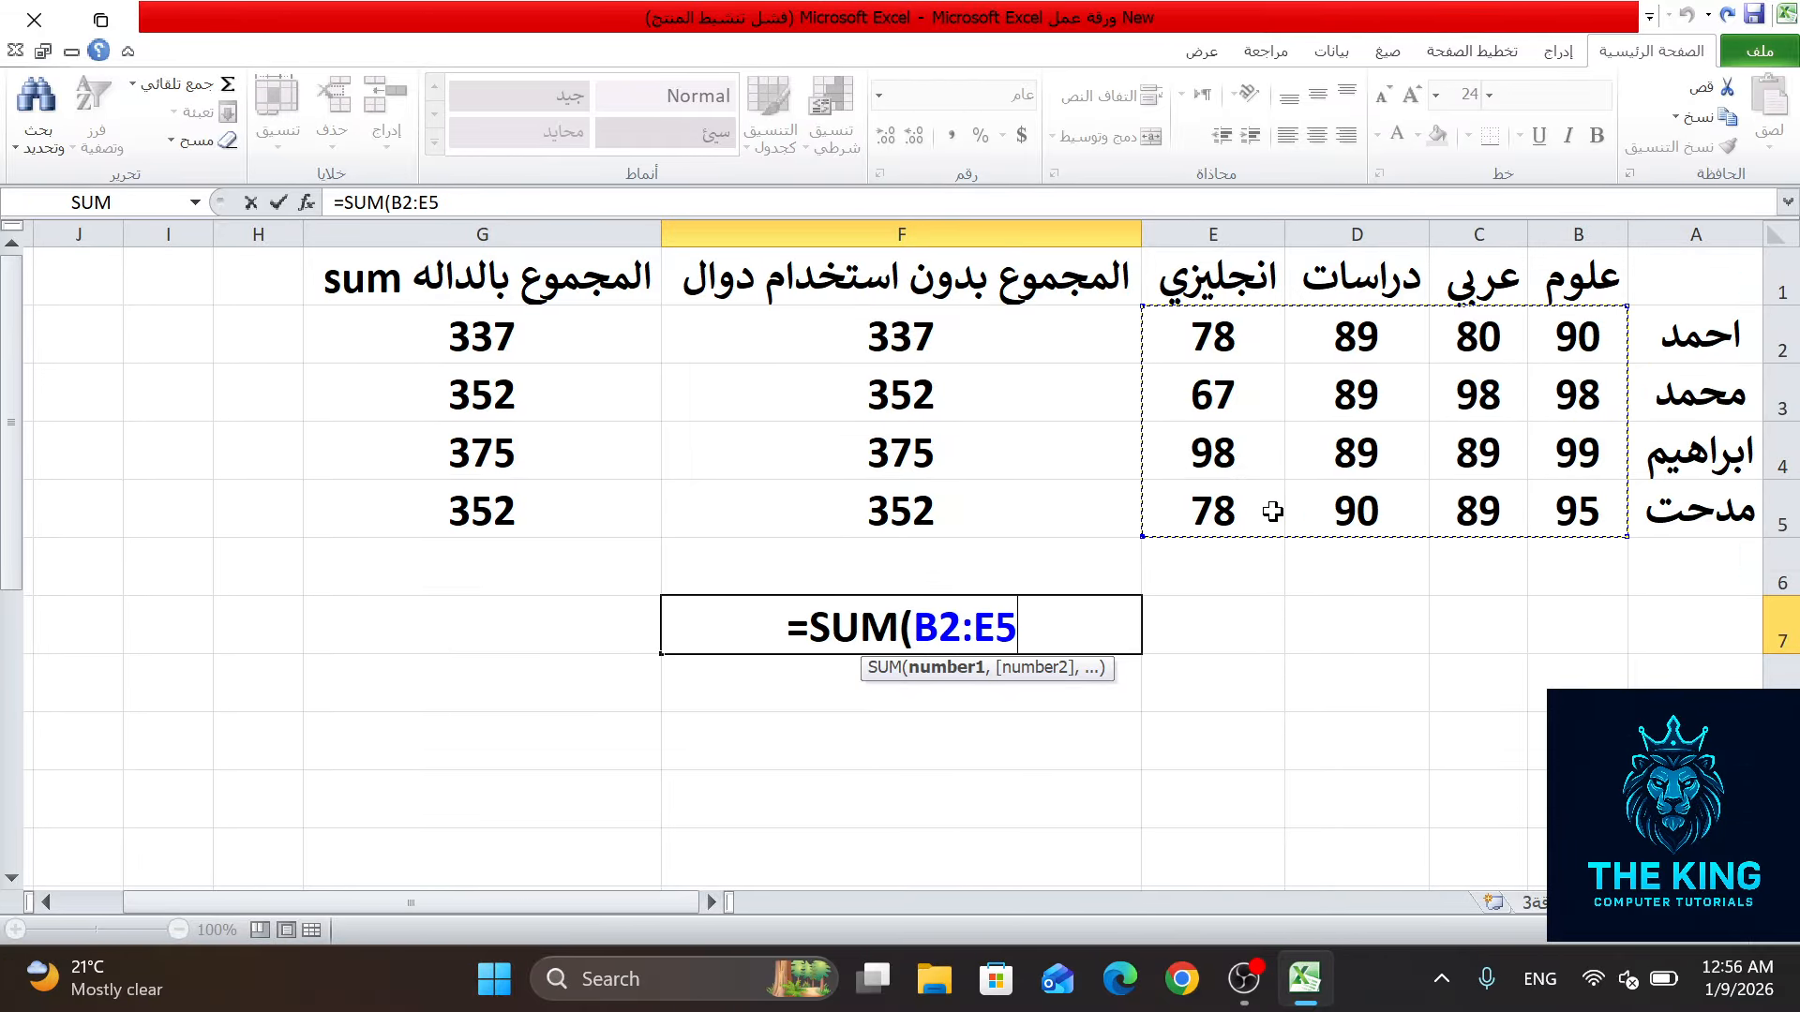
key("Return")
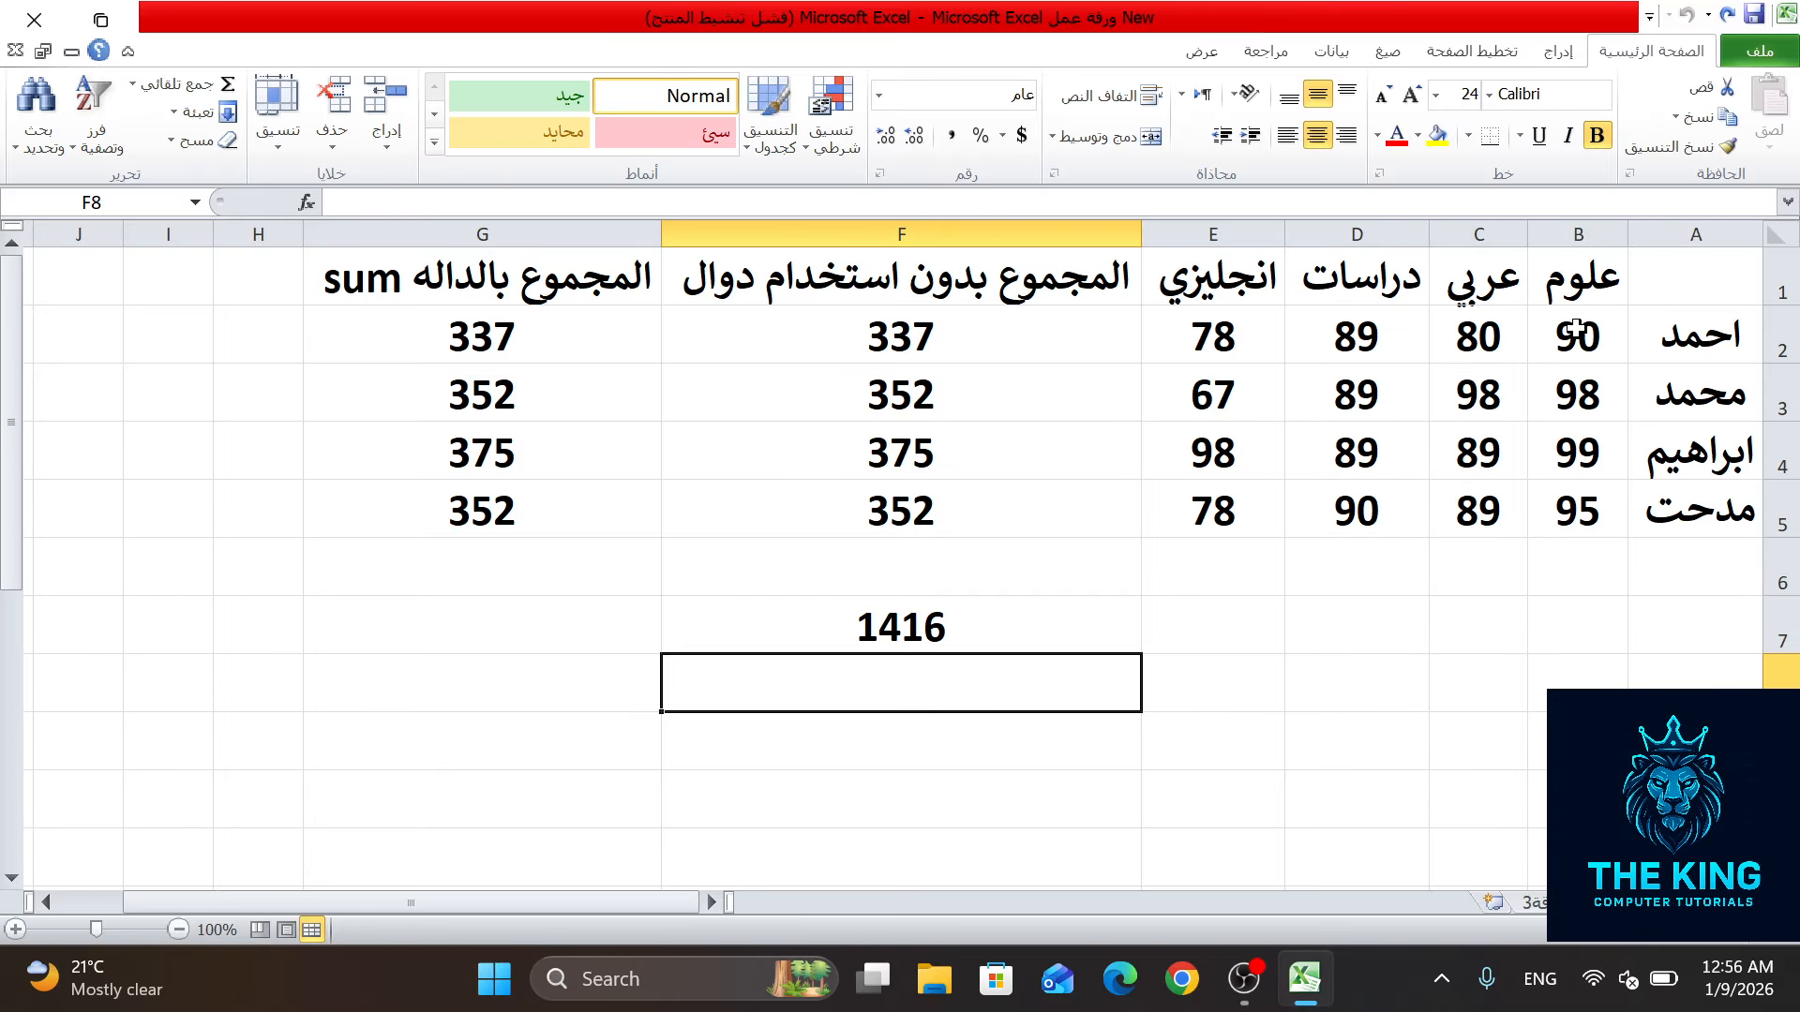
Step: Select the score range B2:E5 to compare its sum with the grand total, and check the formula in F7
left_click(1529, 342)
left_click_drag(1530, 343, 1257, 482)
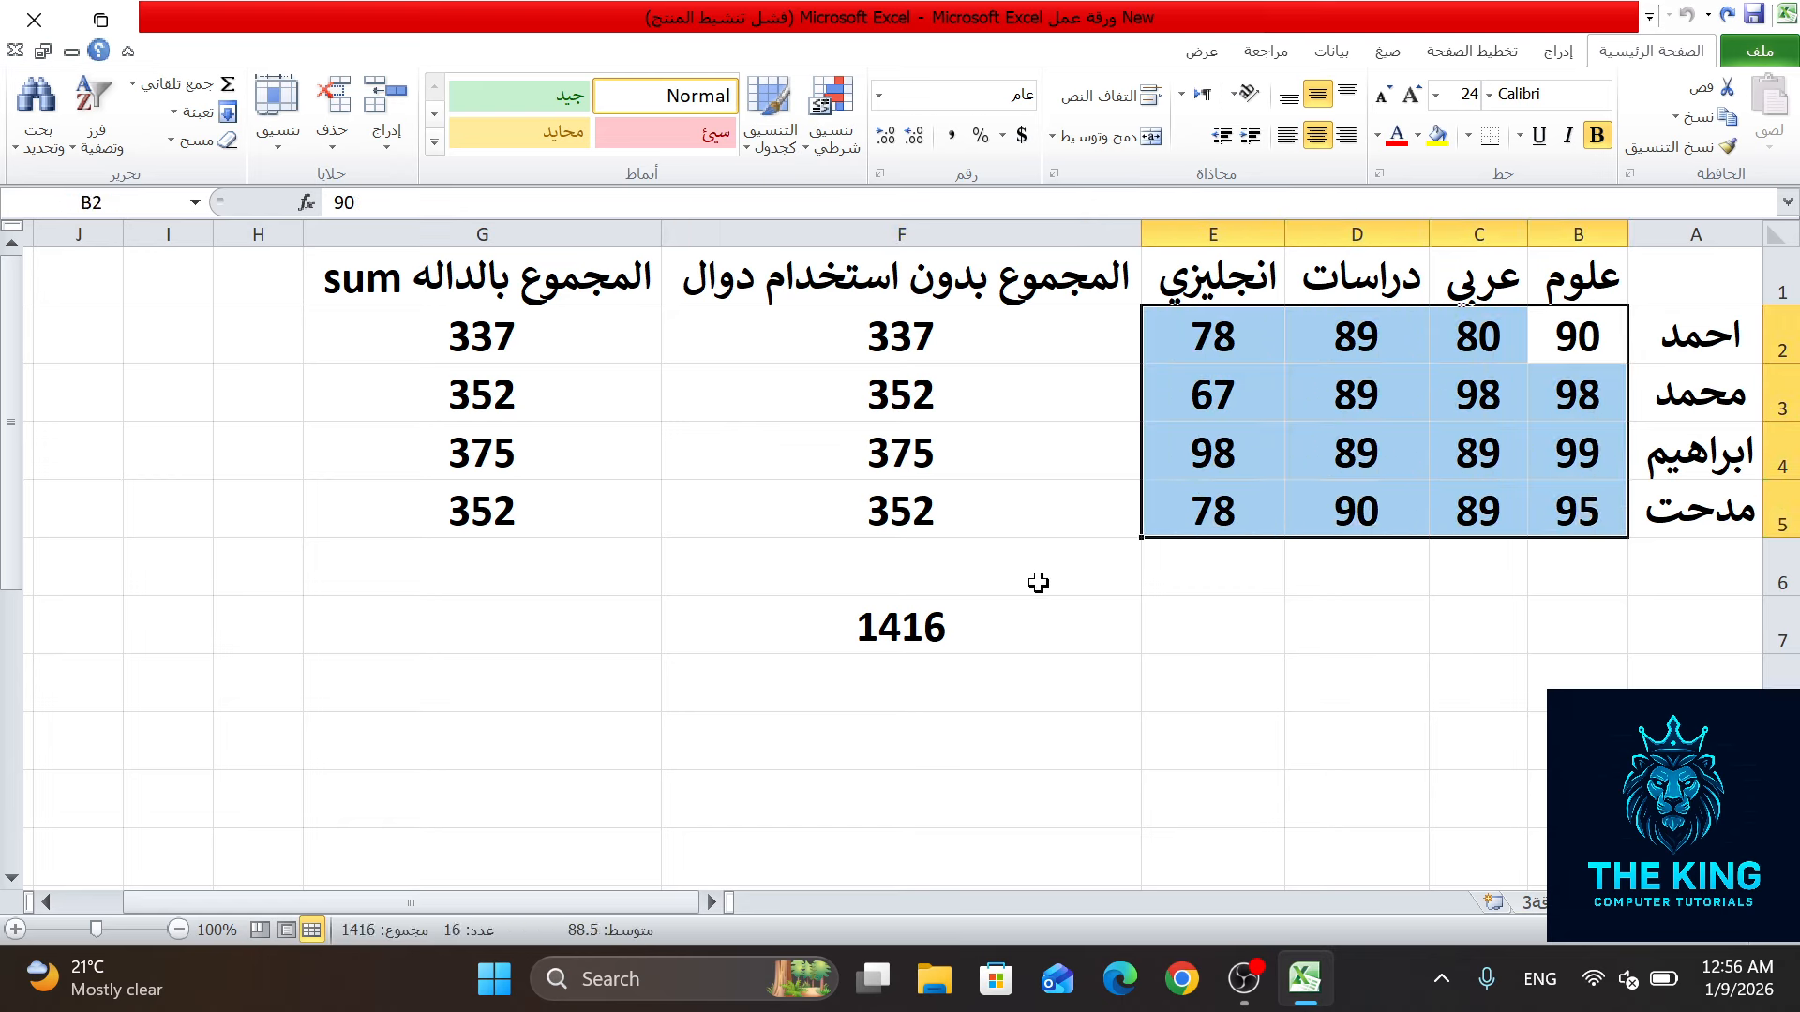
left_click(954, 632)
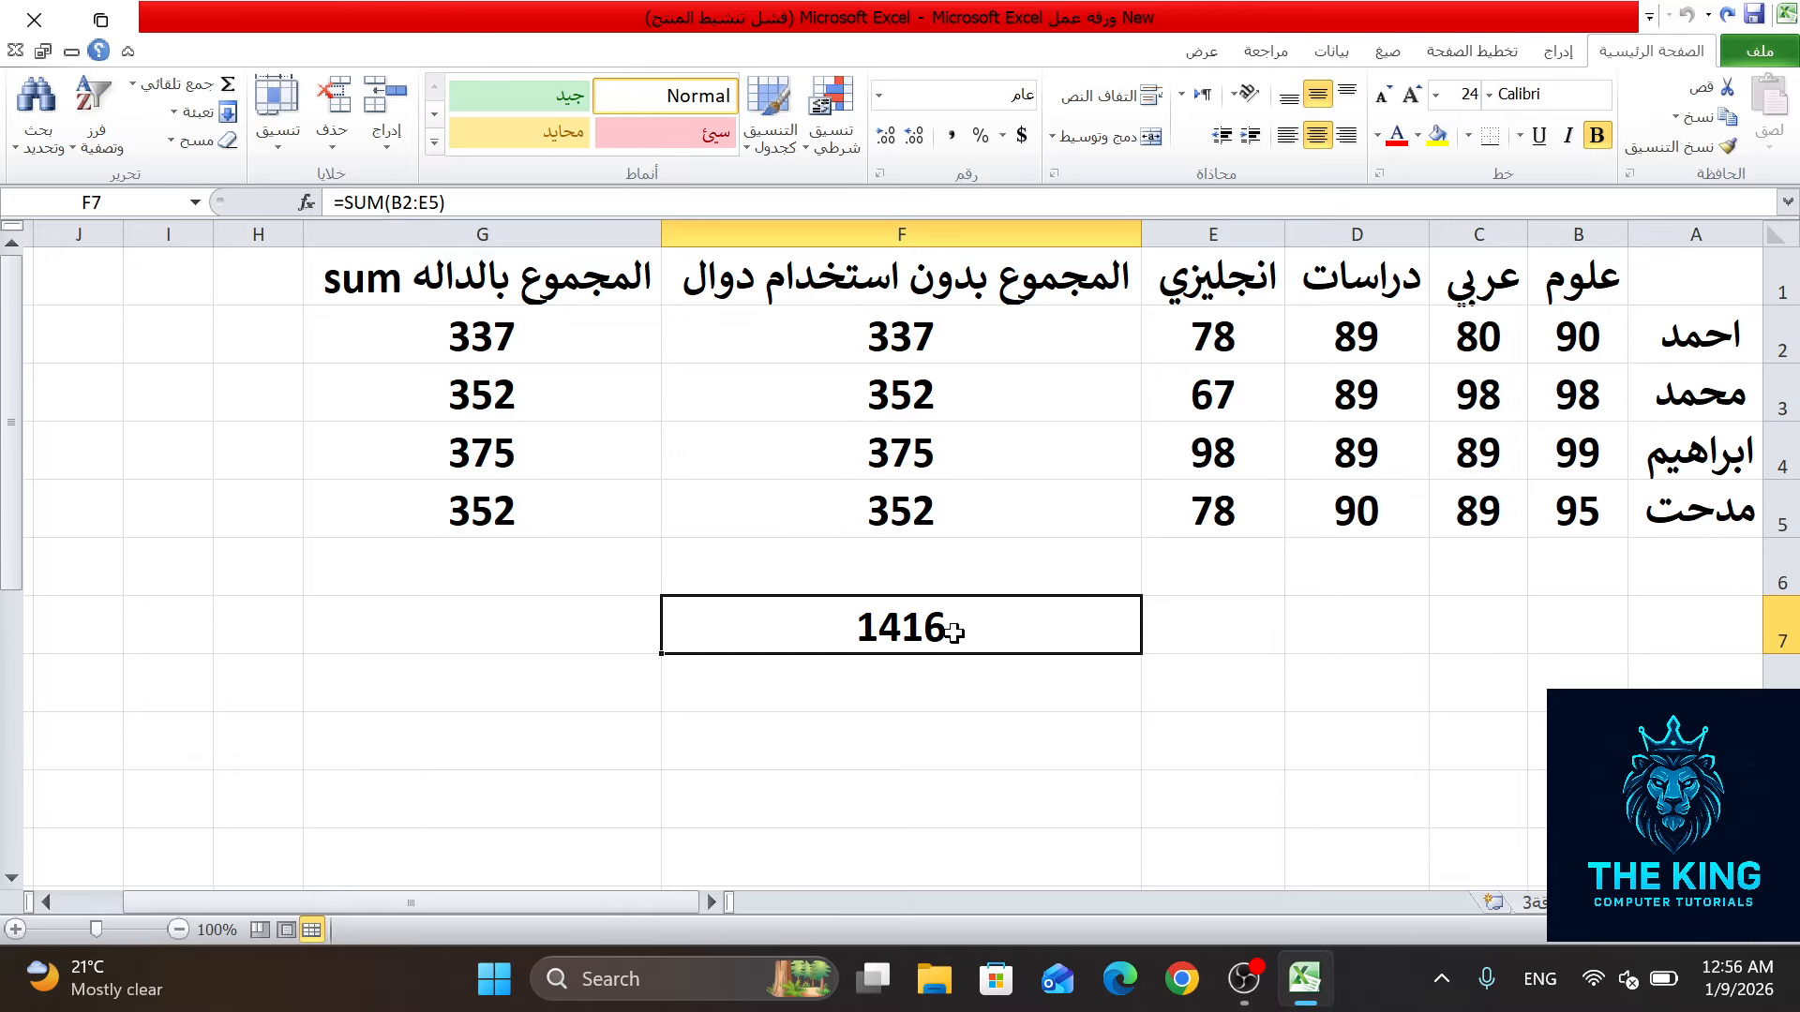
Step: Close the workbook and exit Excel without saving the changes
left_click(34, 19)
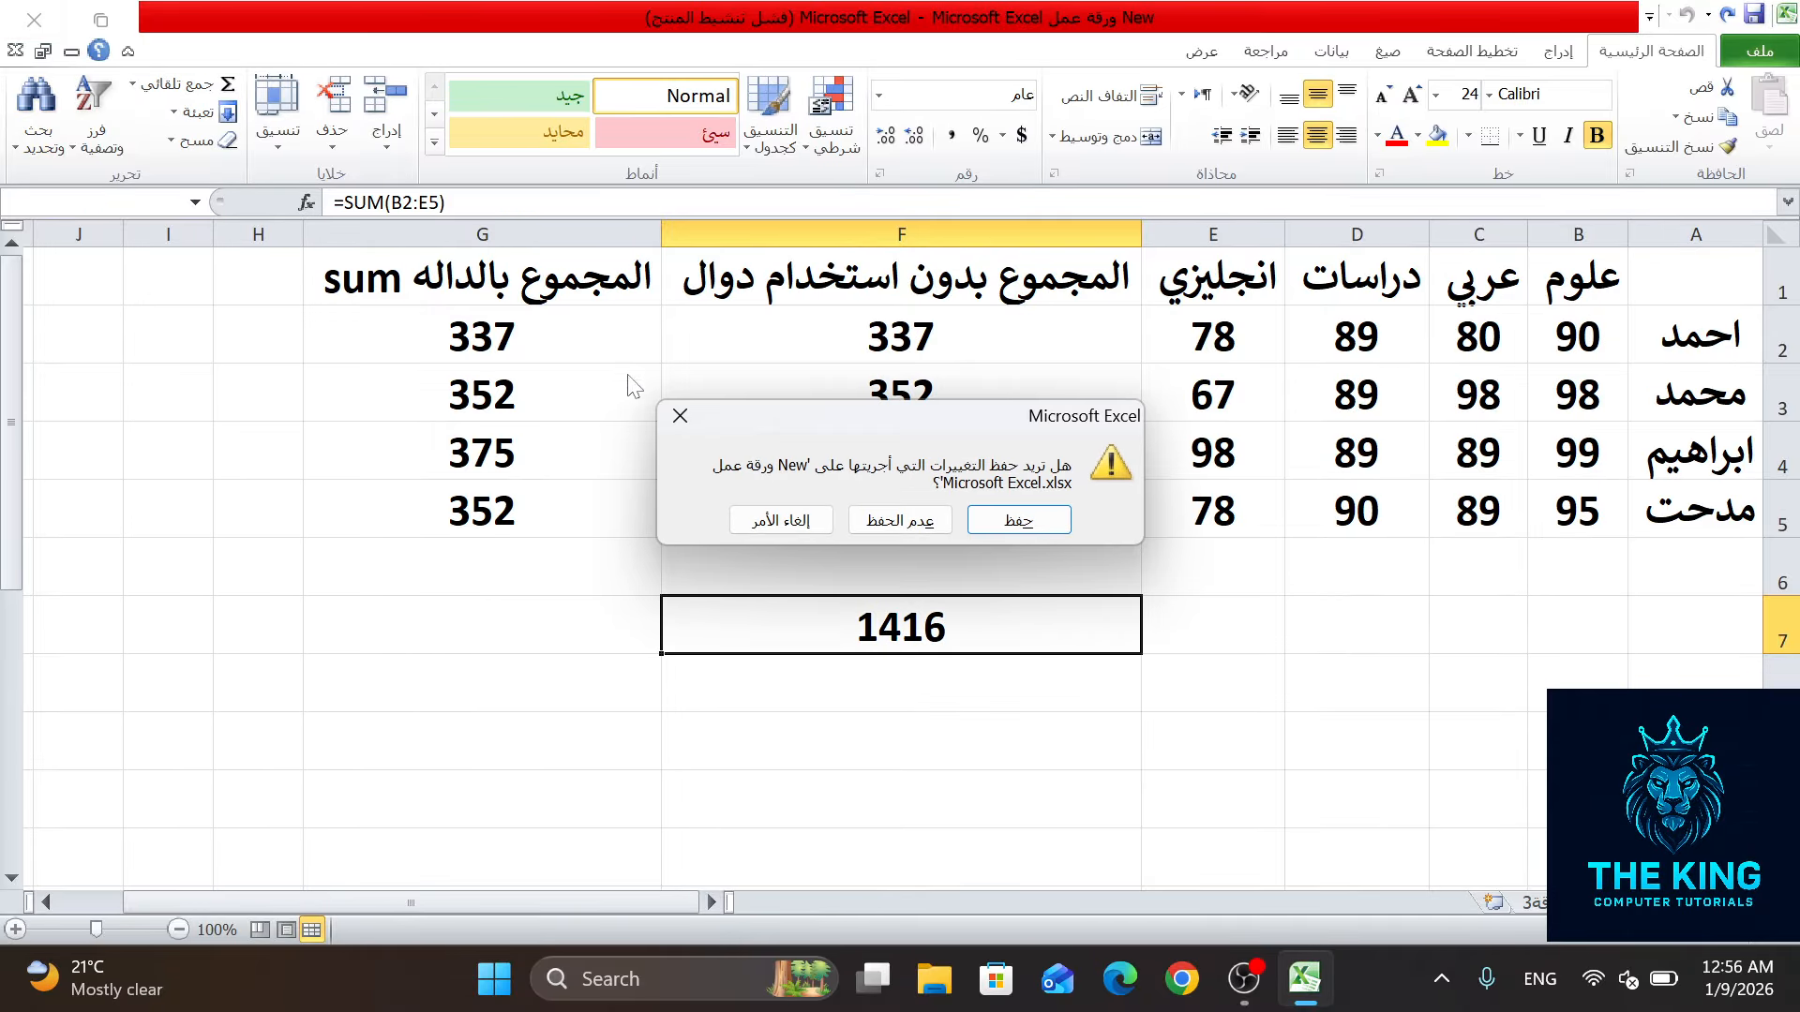
left_click(902, 523)
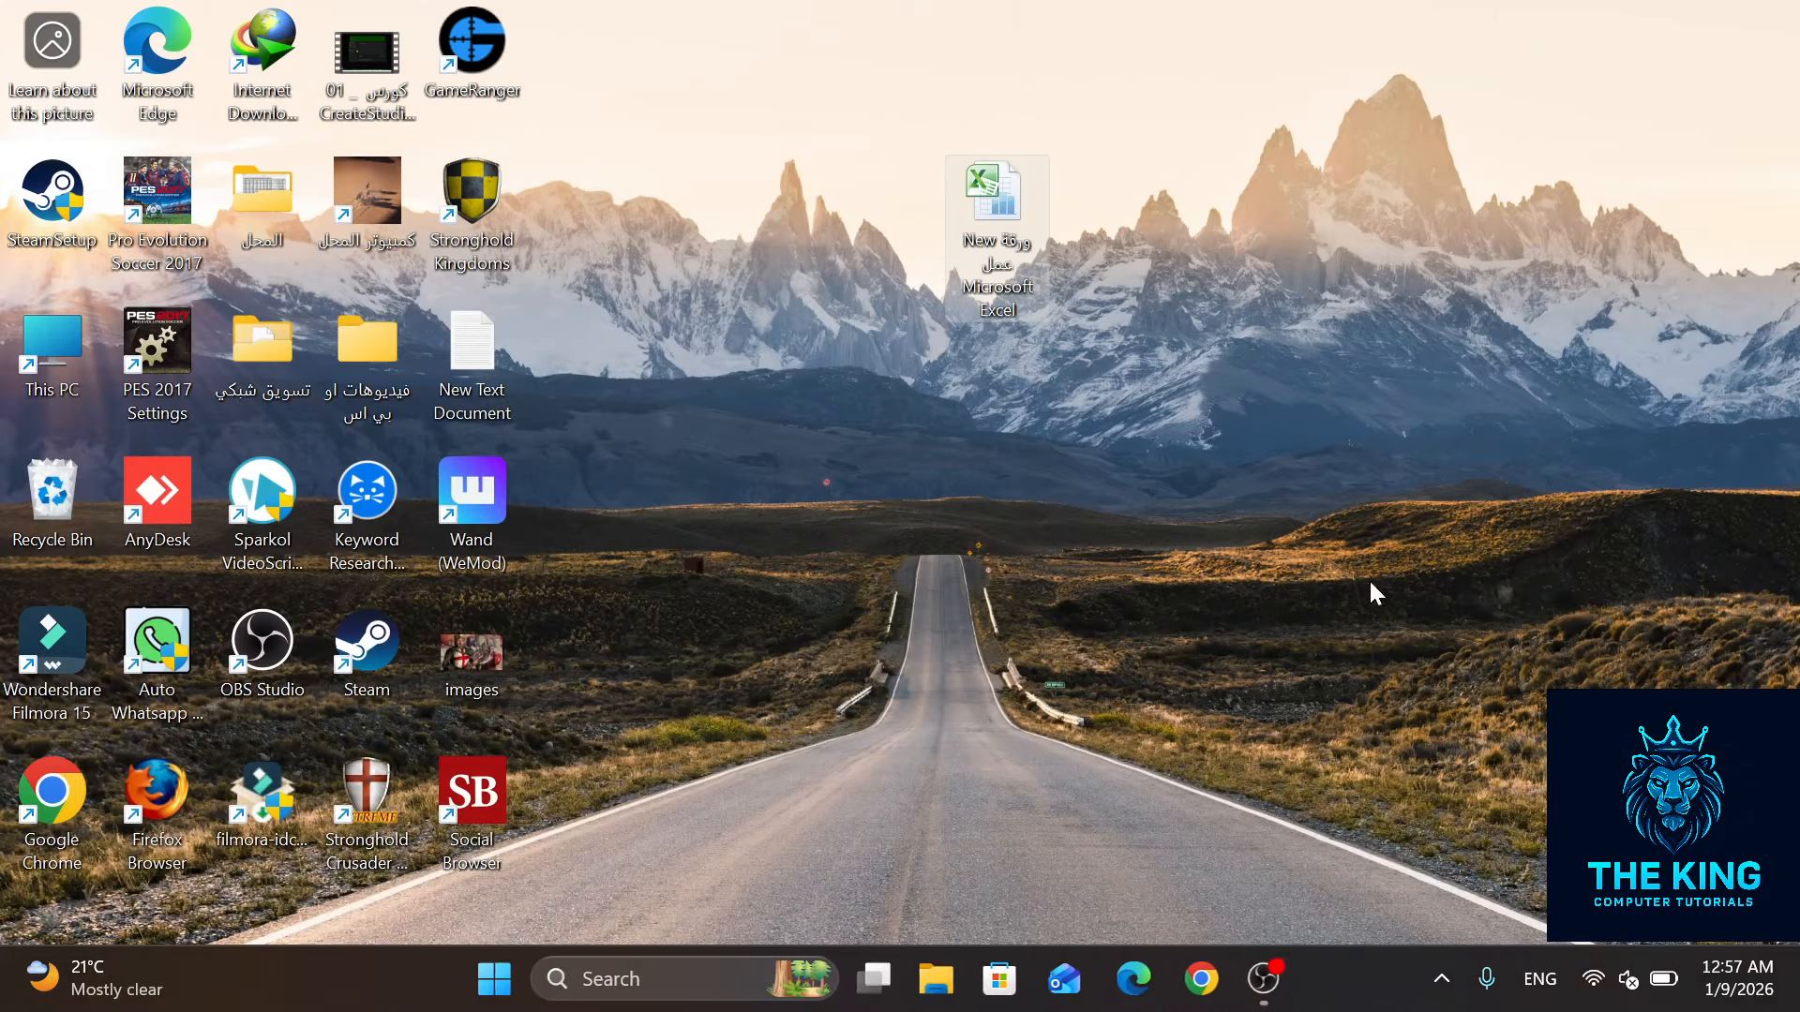